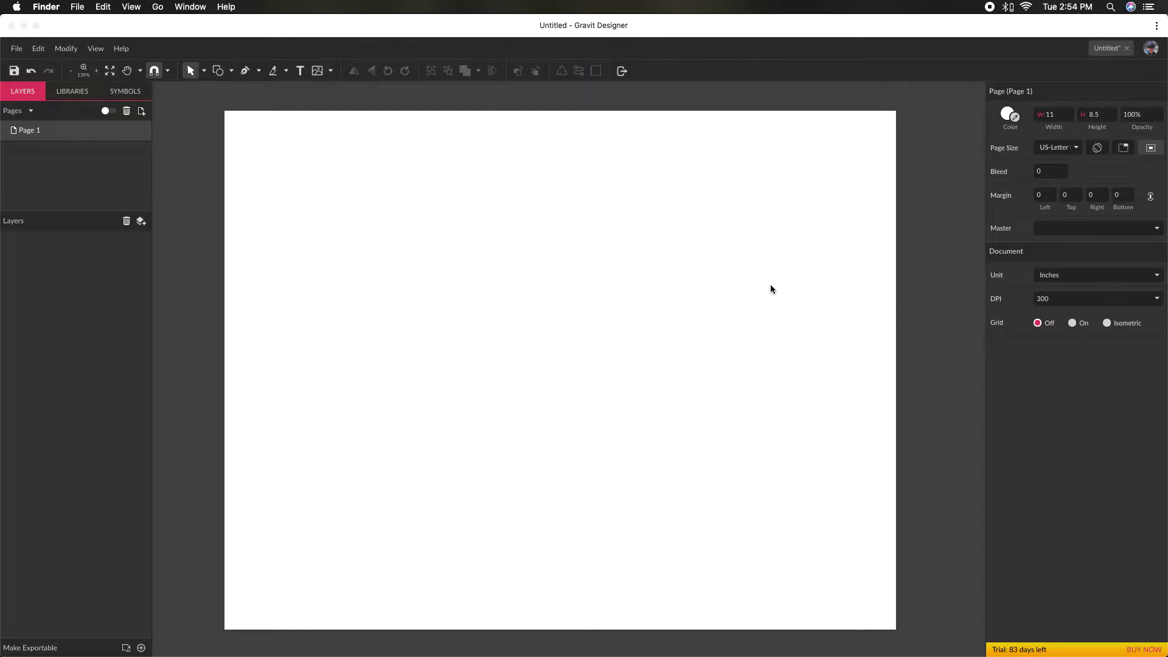
{"action": "left_click", "coordinate": [300, 73]}
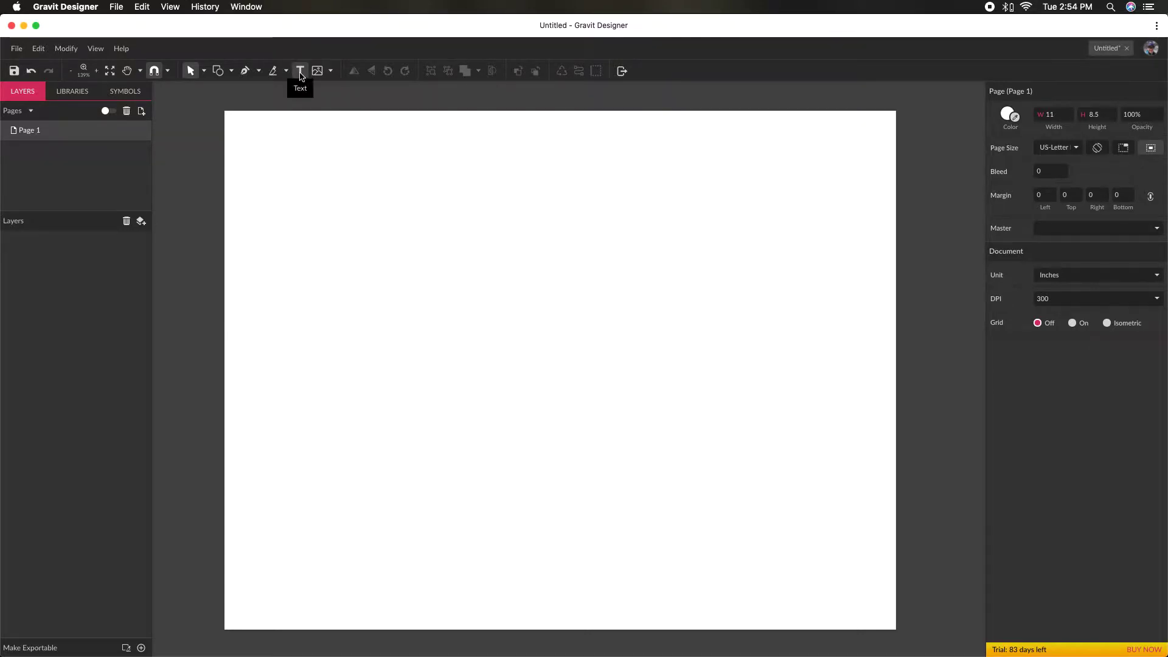
{"action": "left_click", "coordinate": [300, 72]}
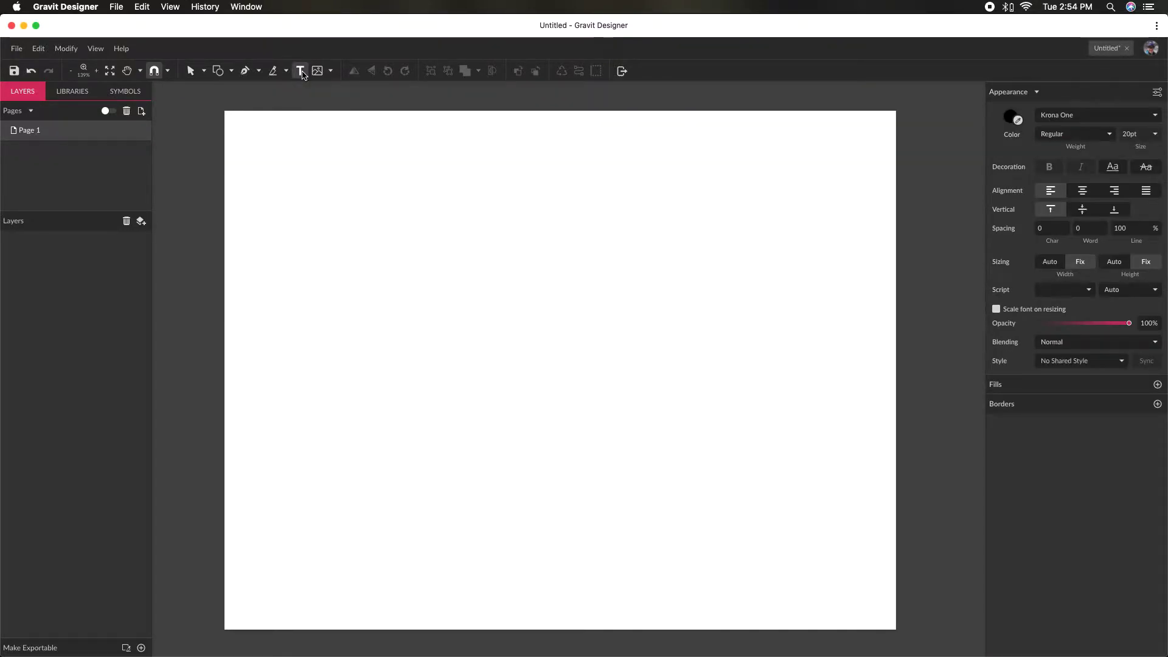
{"action": "left_click", "coordinate": [190, 71]}
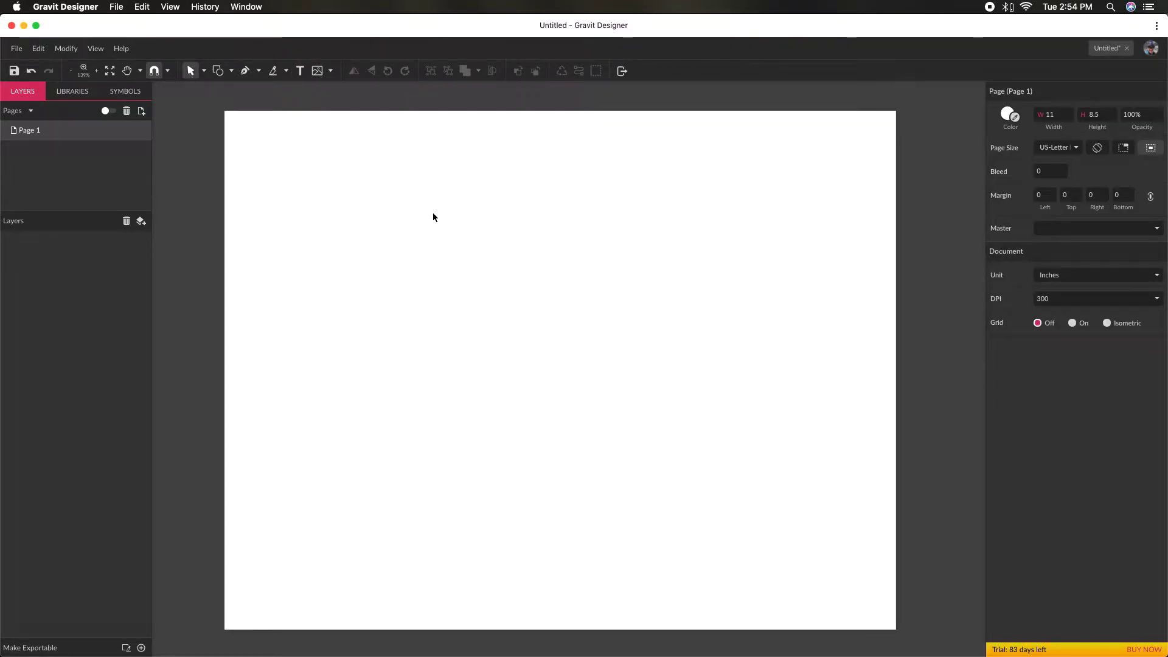
- Create a text object in the upper-left area of the page reading "Demo text"
{"action": "key", "text": "t"}
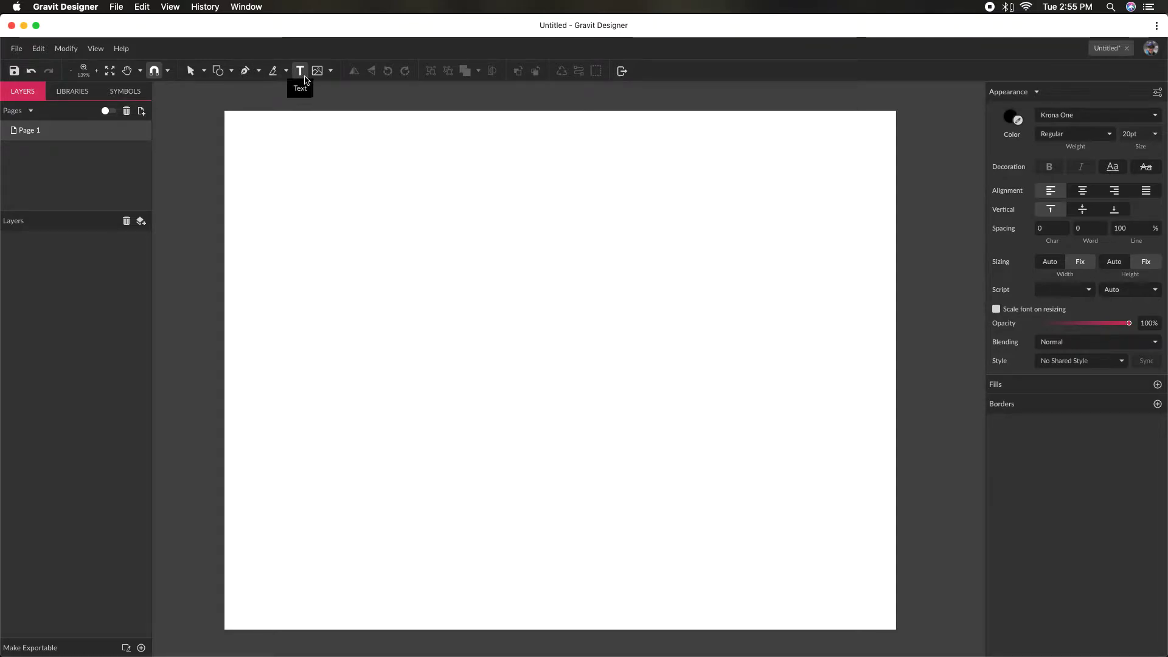
{"action": "left_click", "coordinate": [286, 203]}
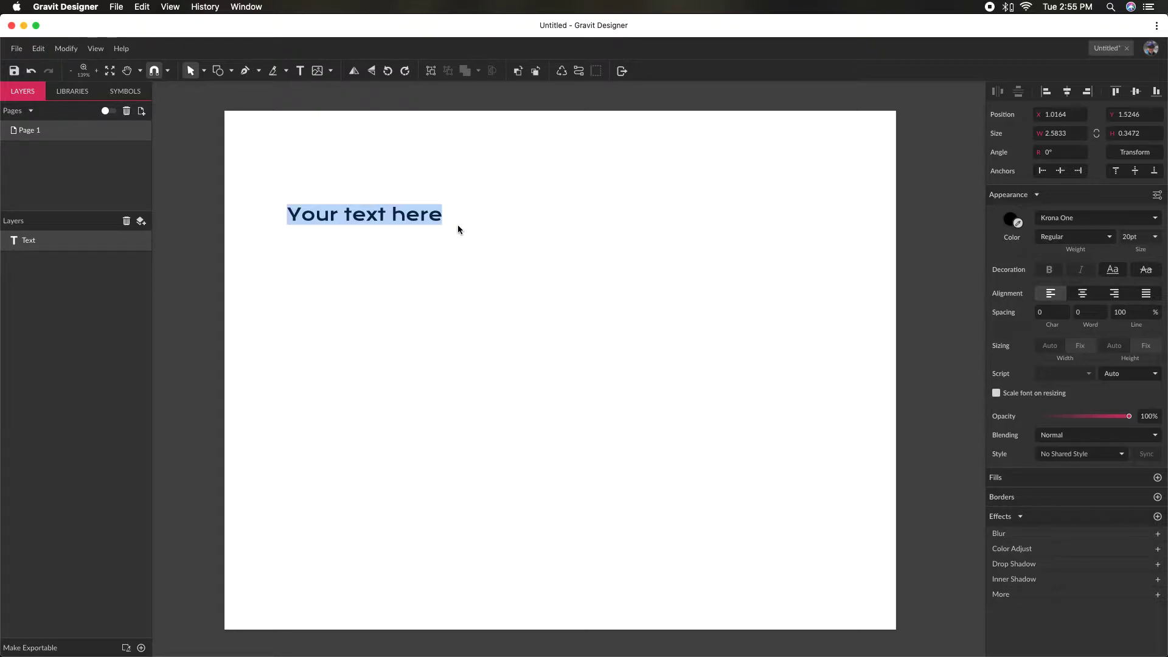
{"action": "type", "text": "sohsdjs"}
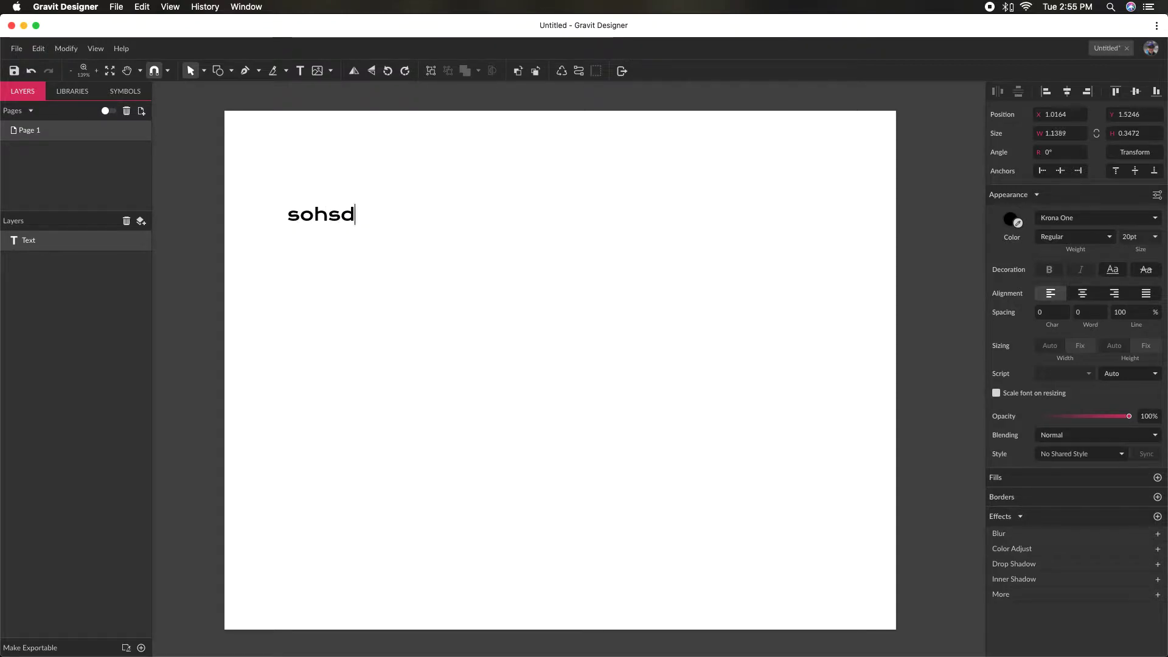
{"action": "key", "text": "BackSpace"}
{"action": "key", "text": "BackSpace"}
{"action": "key", "text": "BackSpace"}
{"action": "key", "text": "BackSpace"}
{"action": "key", "text": "BackSpace"}
{"action": "type", "text": "De"}
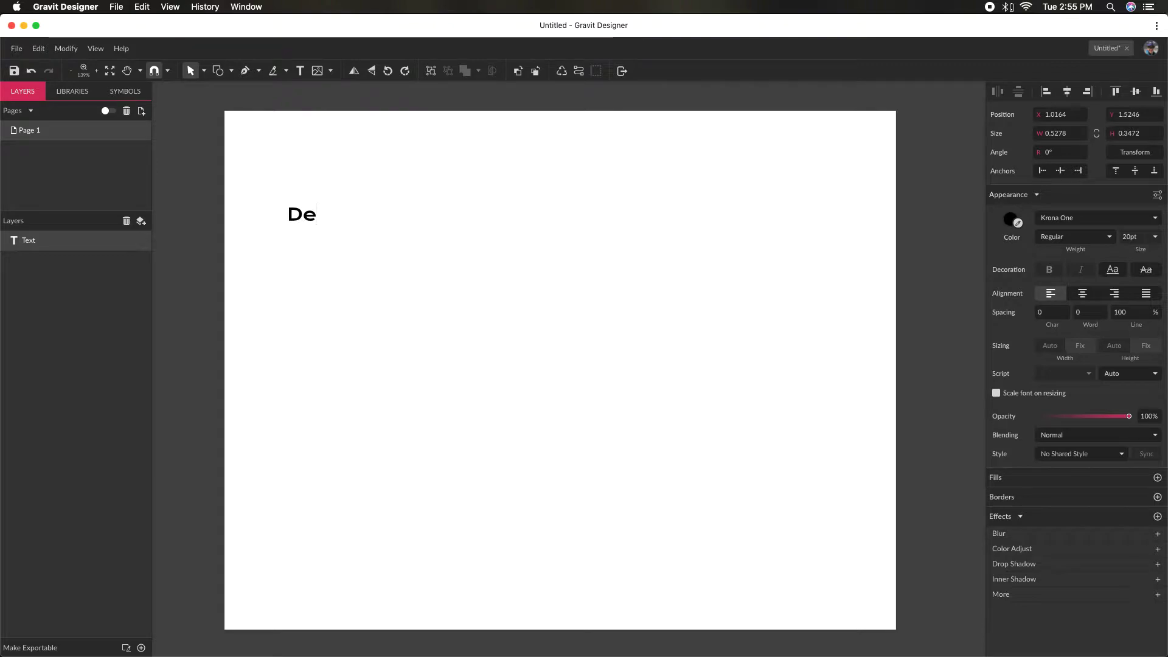
{"action": "type", "text": "mo text"}
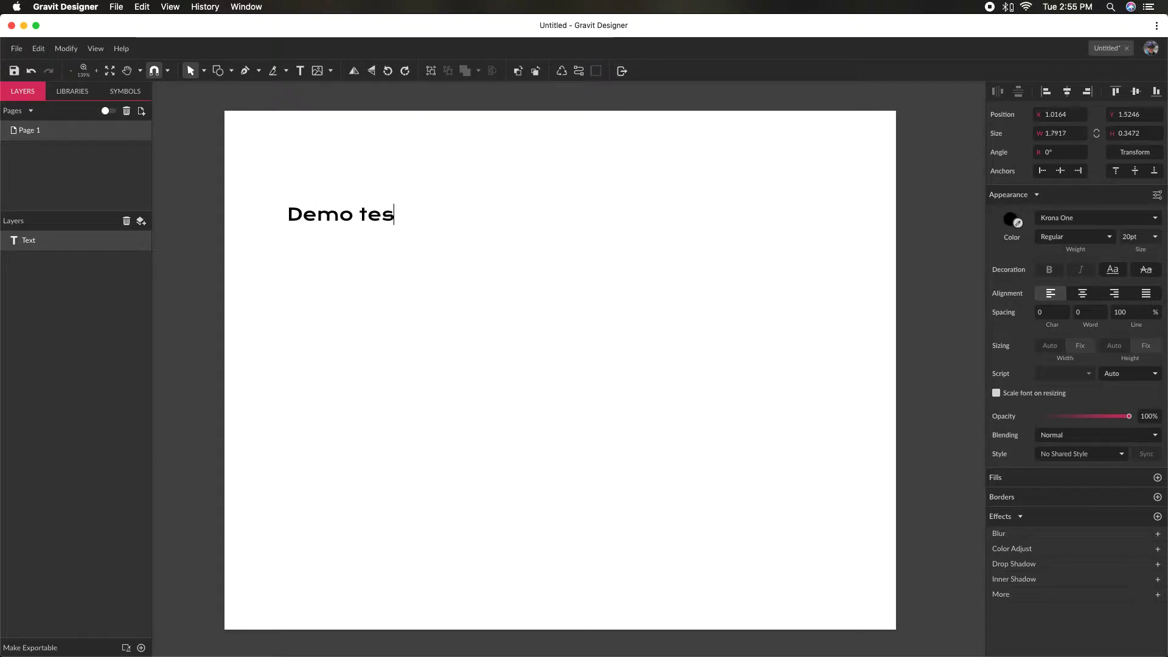
{"action": "left_click", "coordinate": [416, 224]}
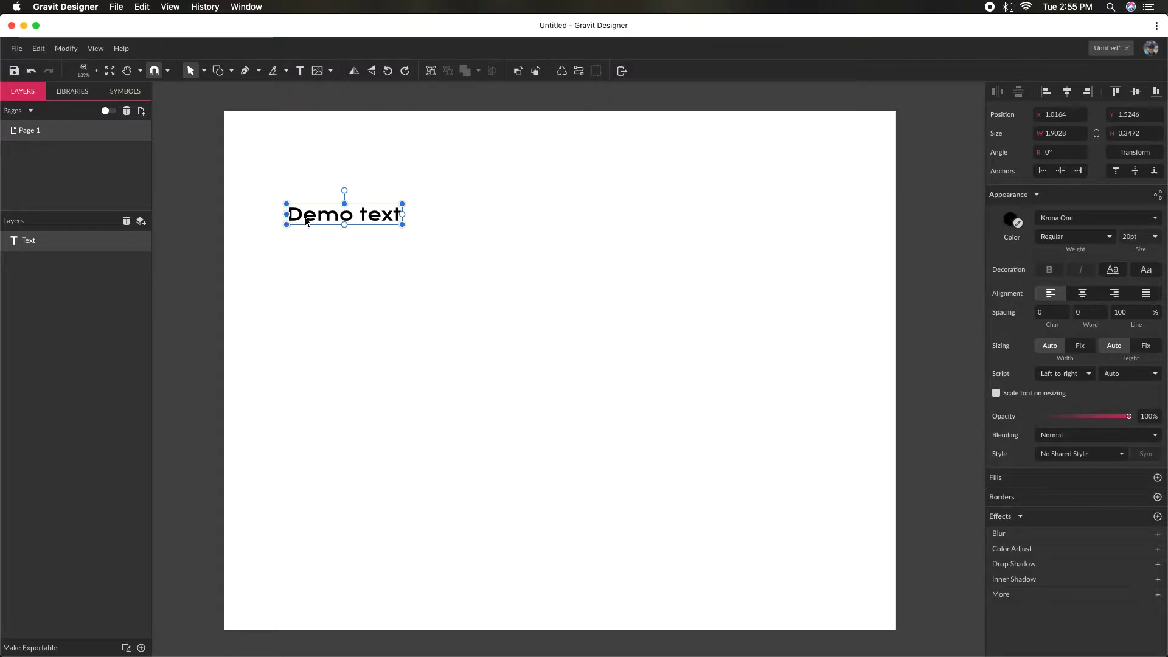
- Try rotating the "Demo text" object until it is nearly upside down, and undo the rotation
{"action": "left_click_drag", "start_coordinate": [343, 192], "coordinate": [390, 273]}
{"action": "left_click", "coordinate": [396, 271]}
{"action": "left_click", "coordinate": [365, 226]}
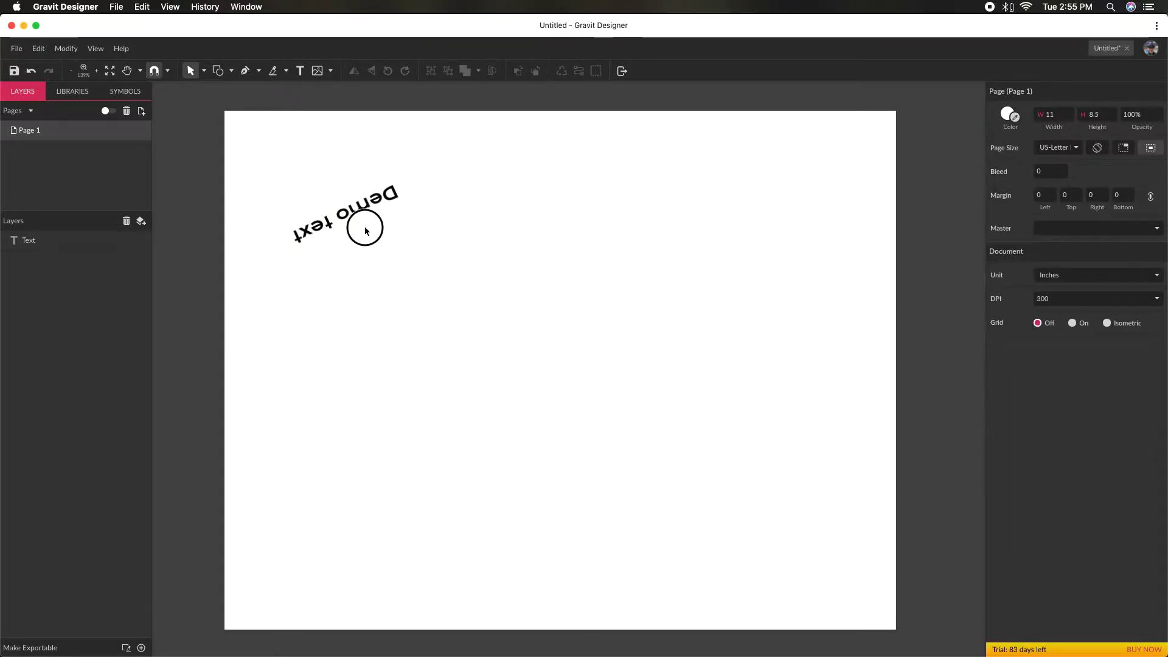
{"action": "key", "text": "super+z"}
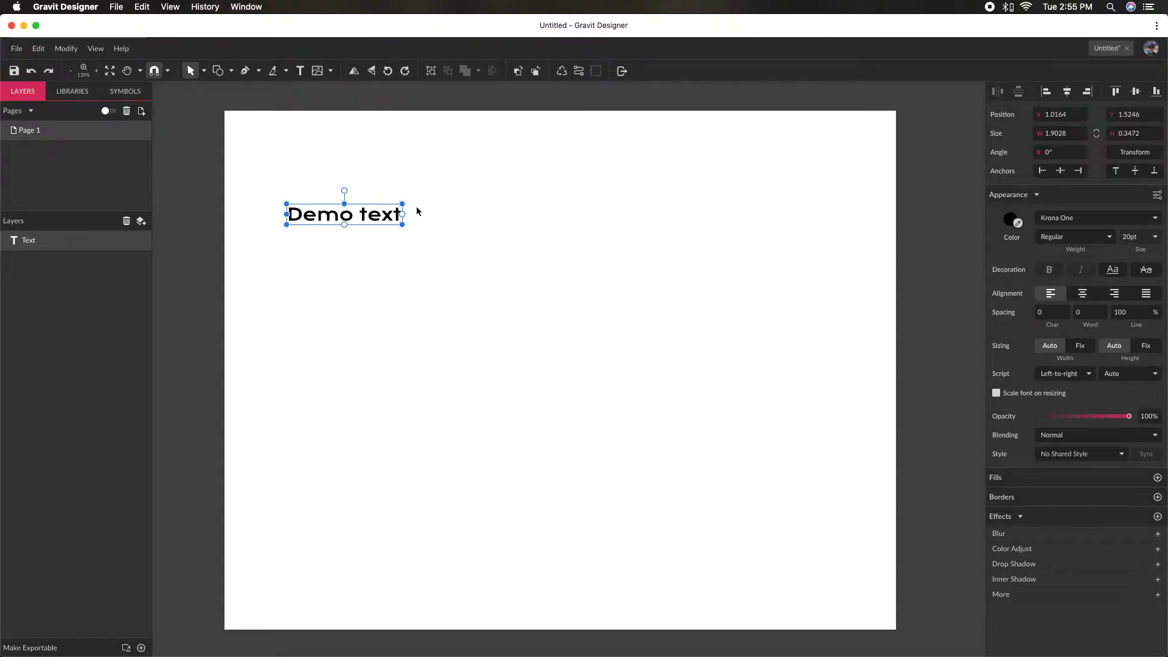
- Try enlarging the text box from its lower-right corner to about 4.25 by 2.19 inches, and undo the resize
{"action": "left_click_drag", "start_coordinate": [403, 225], "coordinate": [546, 337]}
{"action": "key", "text": "super+z"}
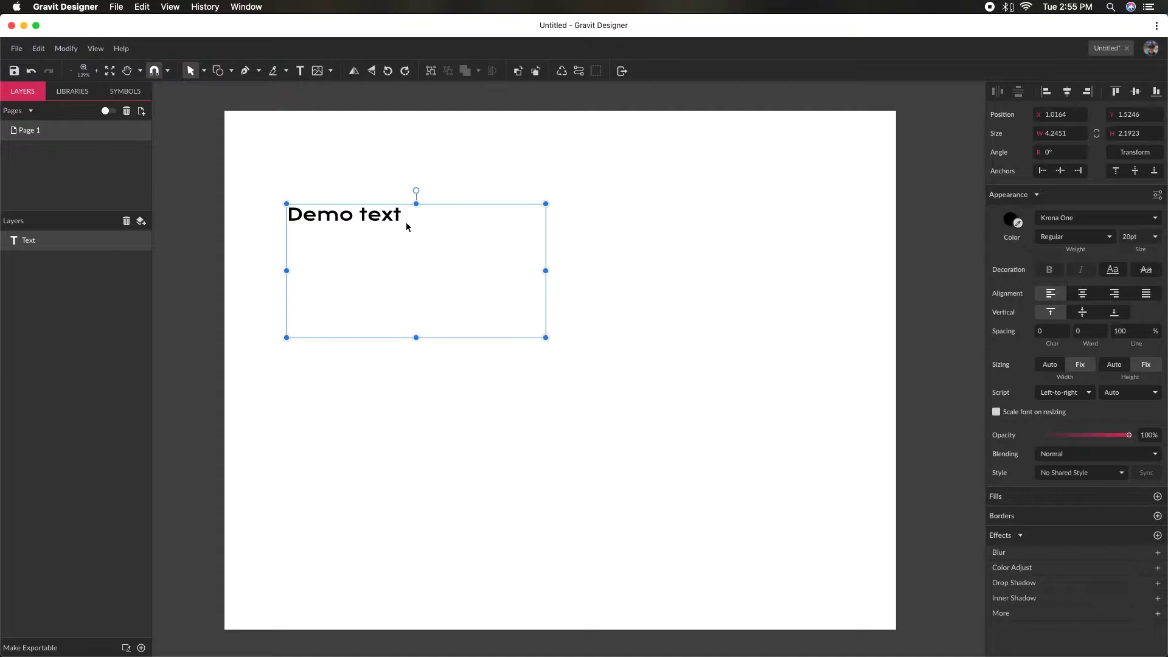
{"action": "double_click", "coordinate": [541, 334]}
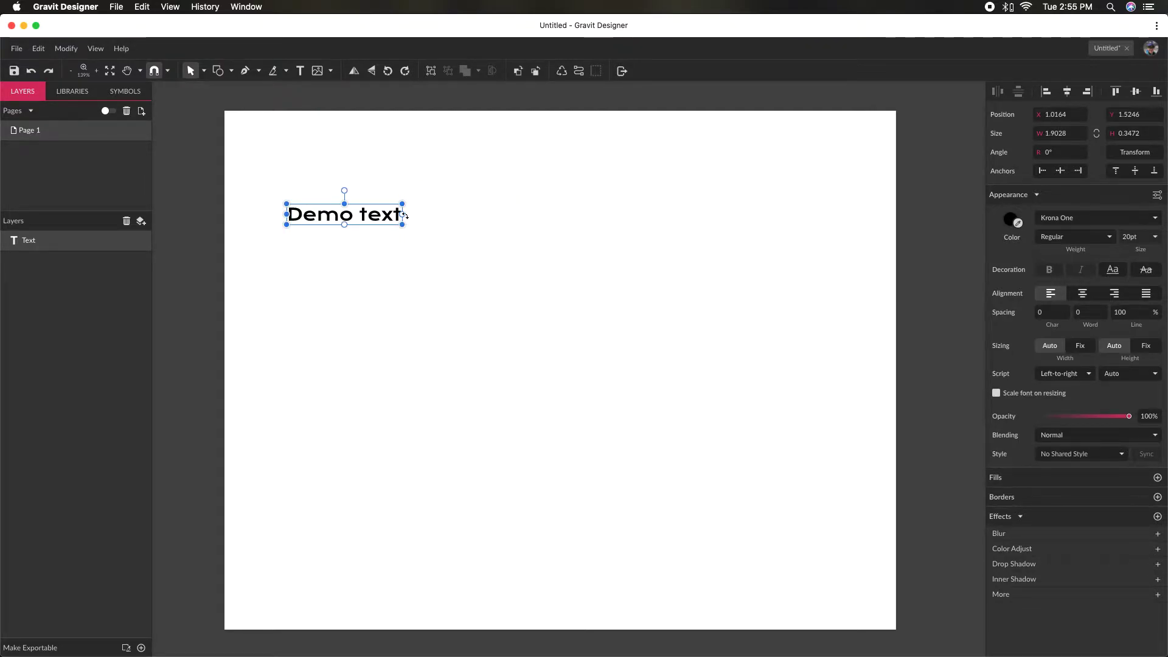
- Try widening the text box from its right edge to about 3.99 inches, and undo the change
{"action": "left_click", "coordinate": [403, 214]}
{"action": "left_click_drag", "start_coordinate": [404, 214], "coordinate": [530, 217]}
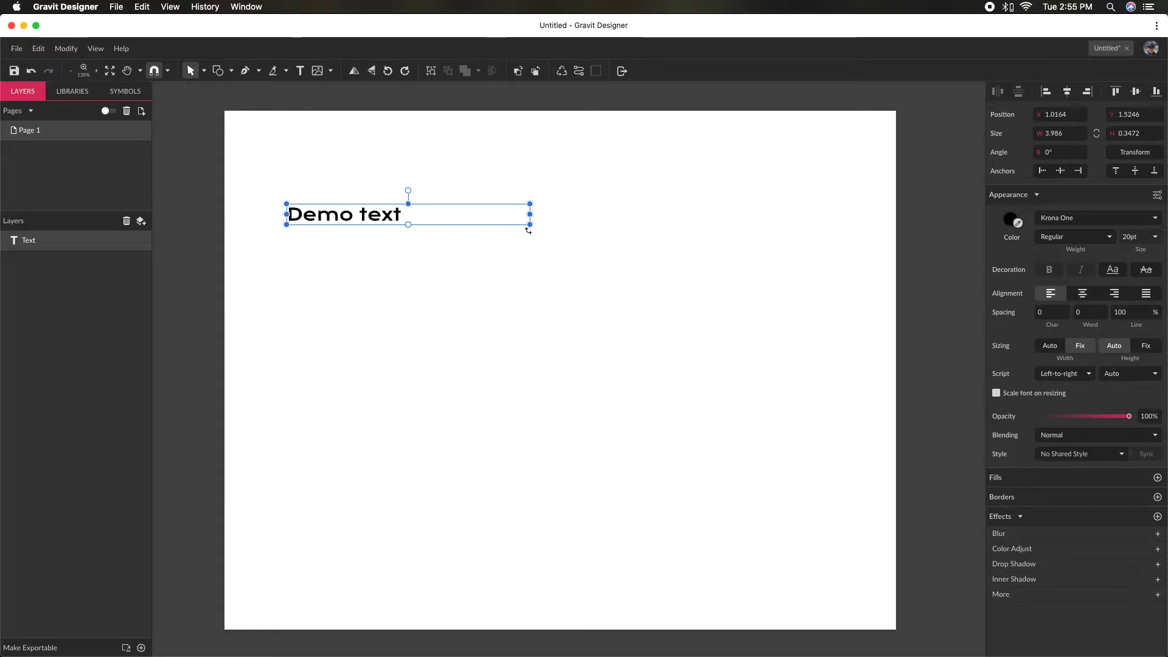
{"action": "key", "text": "super+z"}
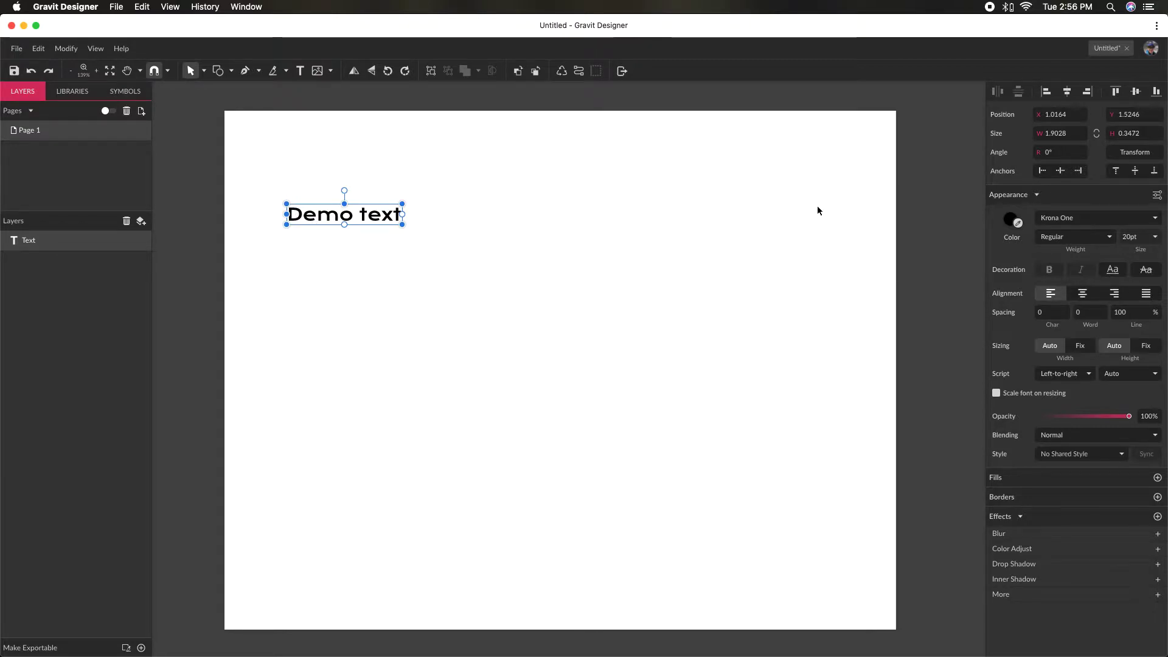
- Set the color of the "Demo text" object to dark red, #840B0B
{"action": "left_click", "coordinate": [1011, 225]}
{"action": "left_click_drag", "start_coordinate": [1128, 280], "coordinate": [1132, 288]}
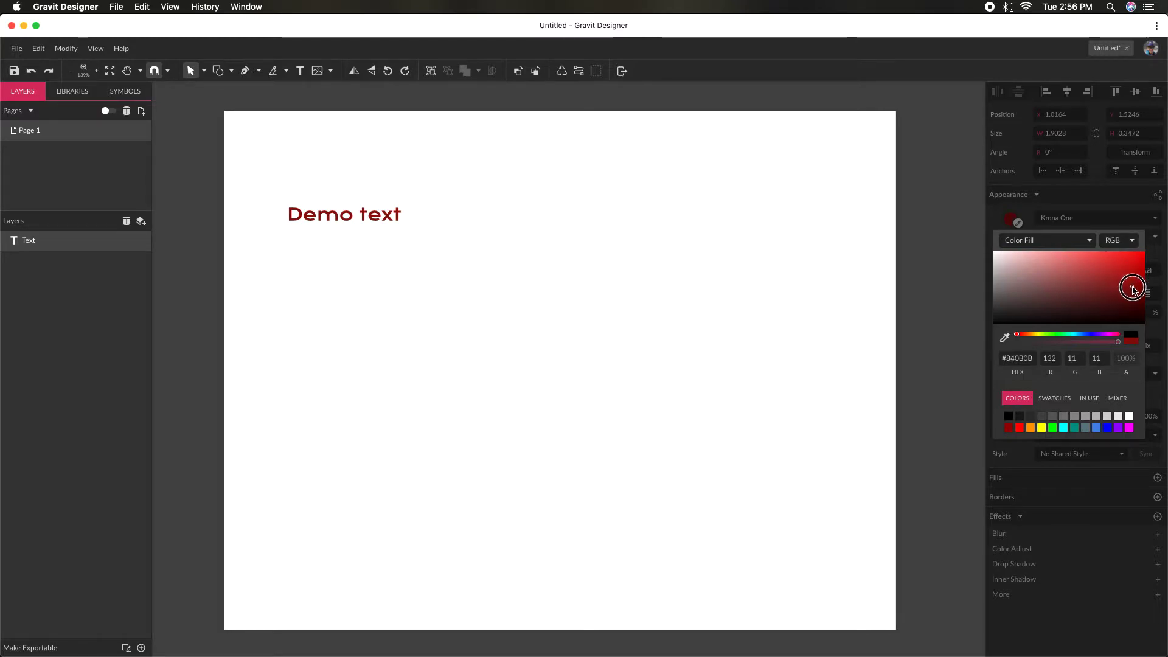
{"action": "left_click", "coordinate": [1021, 214]}
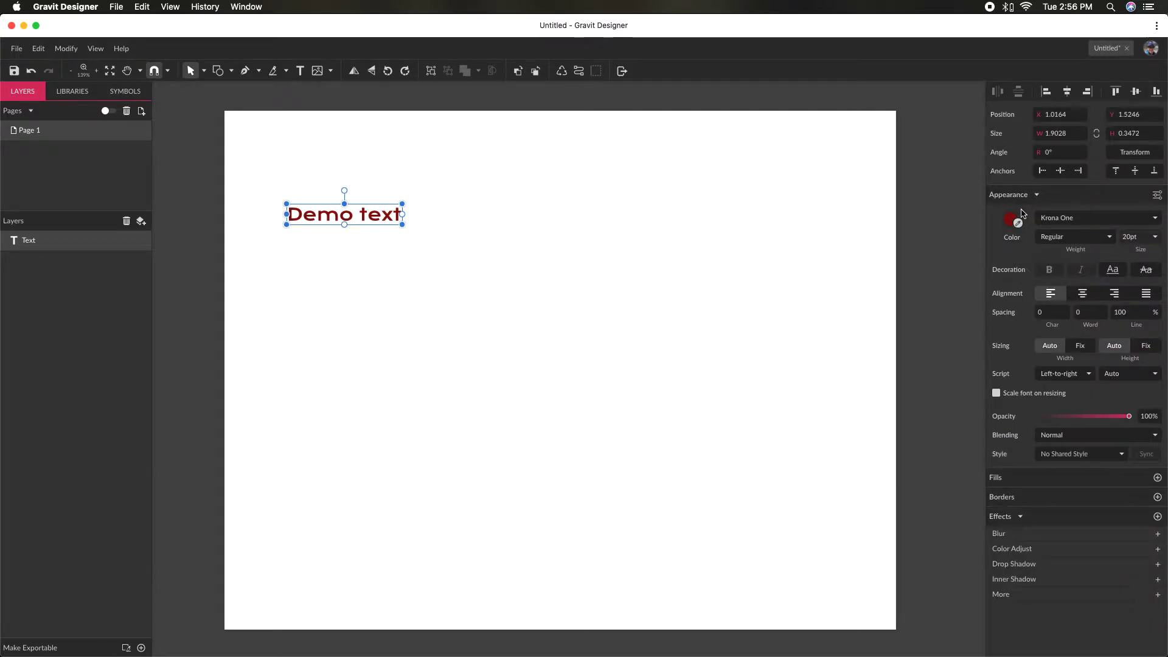
- Examine the available web fonts for the text, going backward alphabetically from Krona One to the fonts starting with C
{"action": "left_click", "coordinate": [1153, 220]}
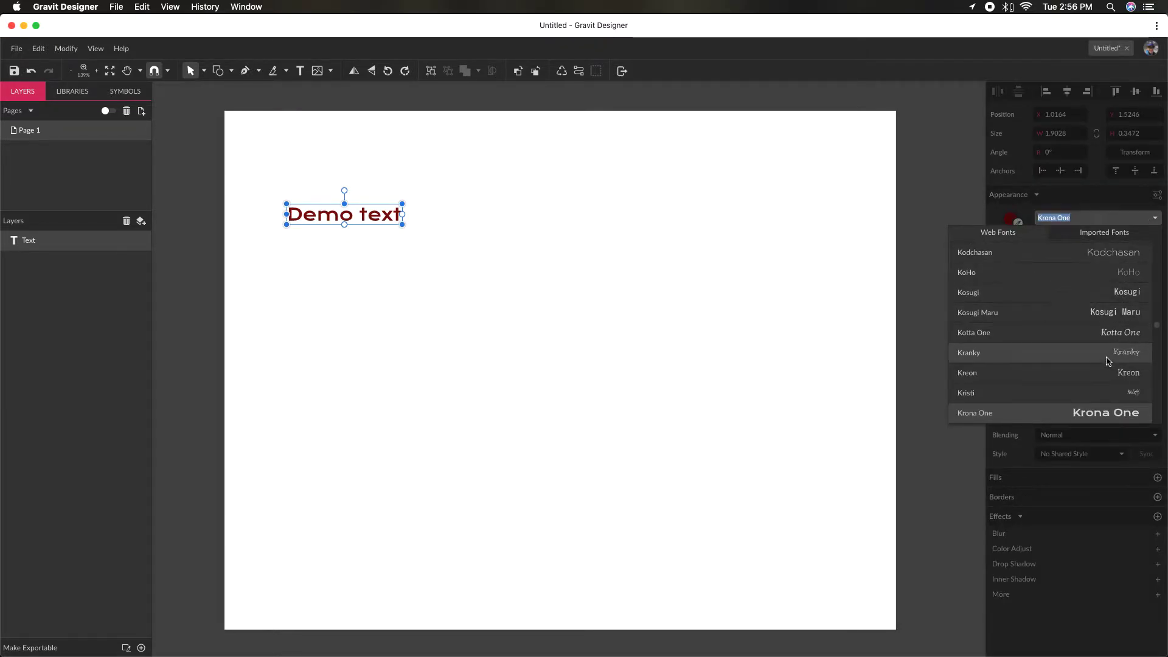
{"action": "scroll", "coordinate": [1086, 356], "scroll_direction": "up", "scroll_amount": 5}
{"action": "scroll", "coordinate": [1086, 353], "scroll_direction": "up", "scroll_amount": 5}
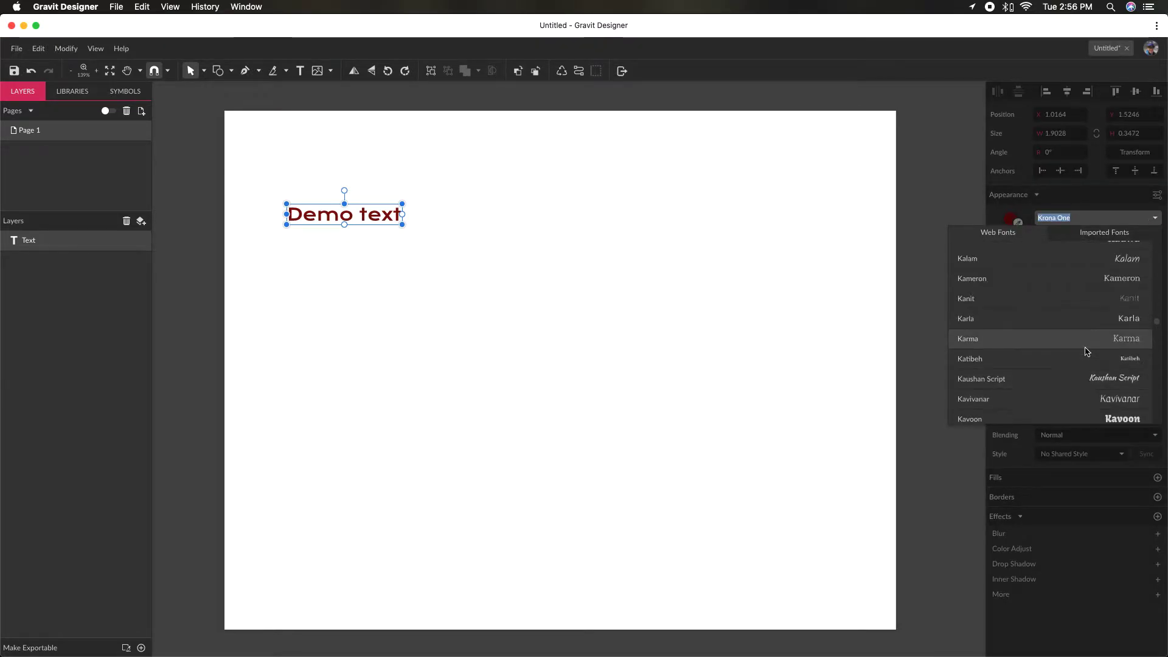
{"action": "scroll", "coordinate": [1086, 351], "scroll_direction": "up", "scroll_amount": 10}
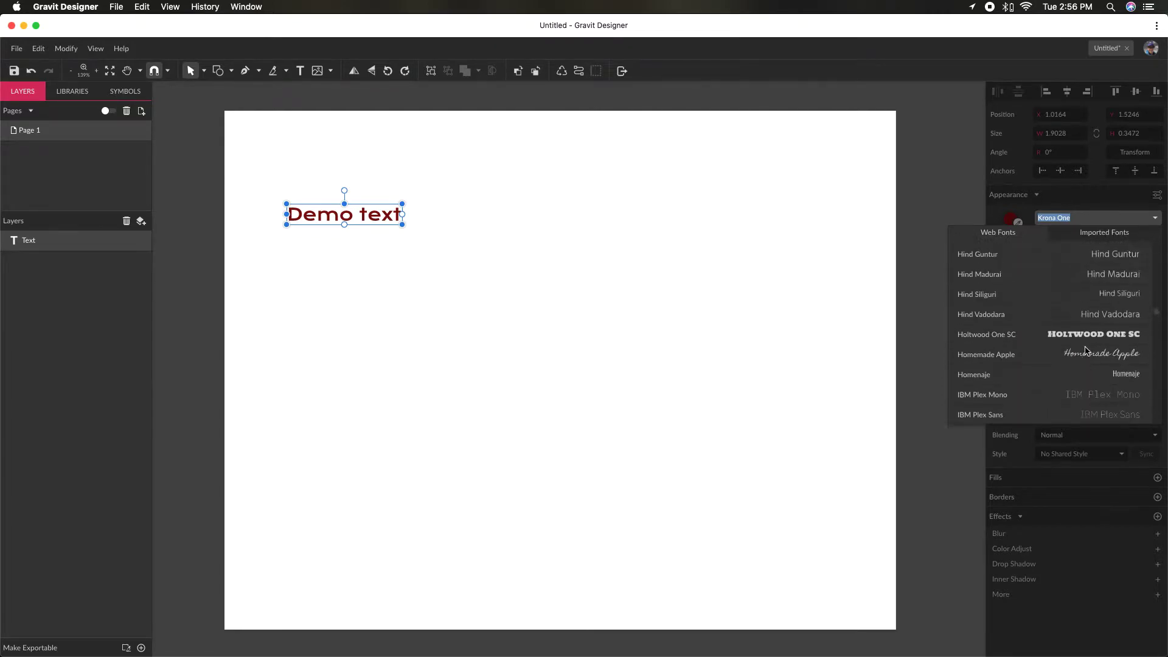
{"action": "scroll", "coordinate": [1086, 351], "scroll_direction": "up", "scroll_amount": 10}
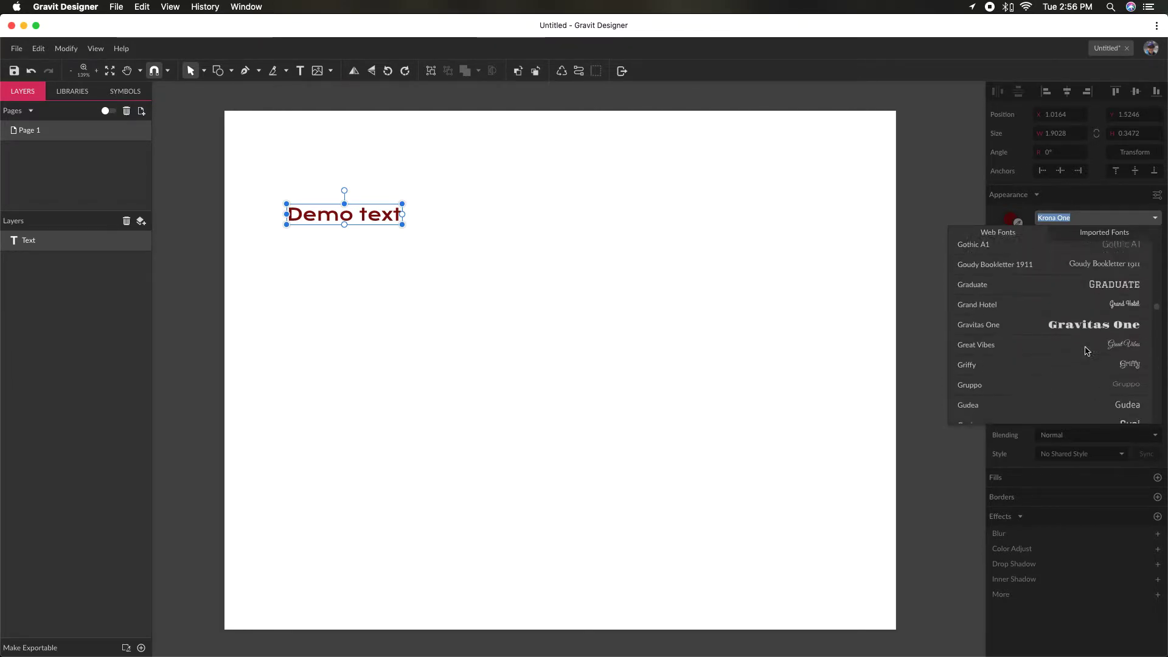
{"action": "scroll", "coordinate": [1087, 351], "scroll_direction": "up", "scroll_amount": 10}
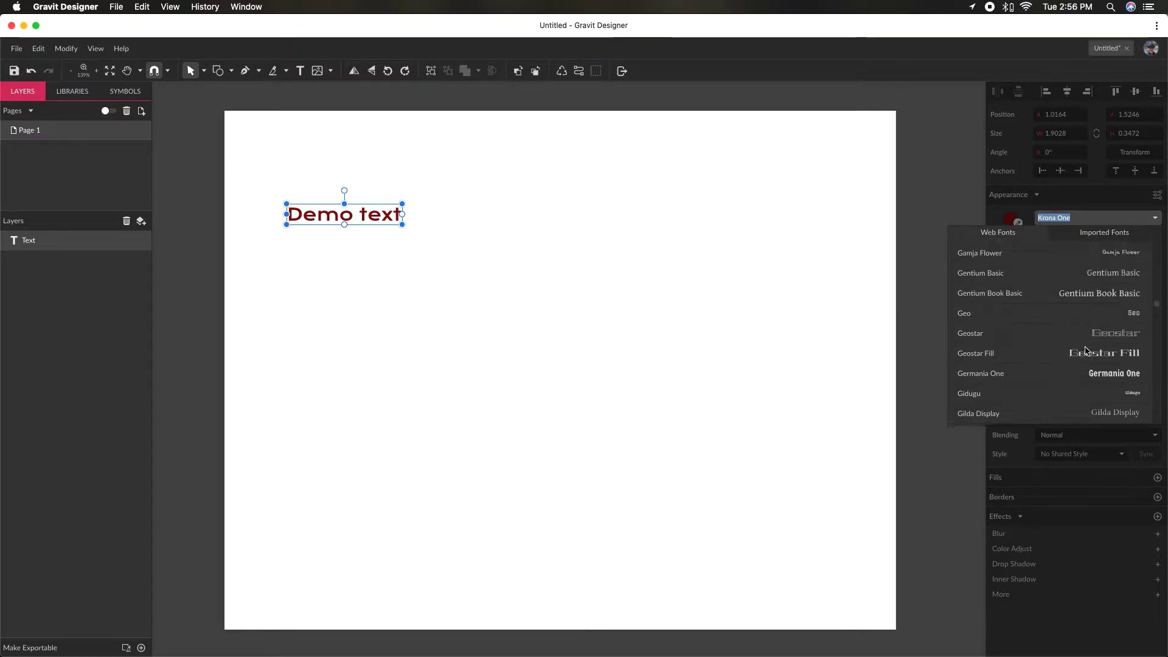
{"action": "scroll", "coordinate": [1087, 351], "scroll_direction": "up", "scroll_amount": 5}
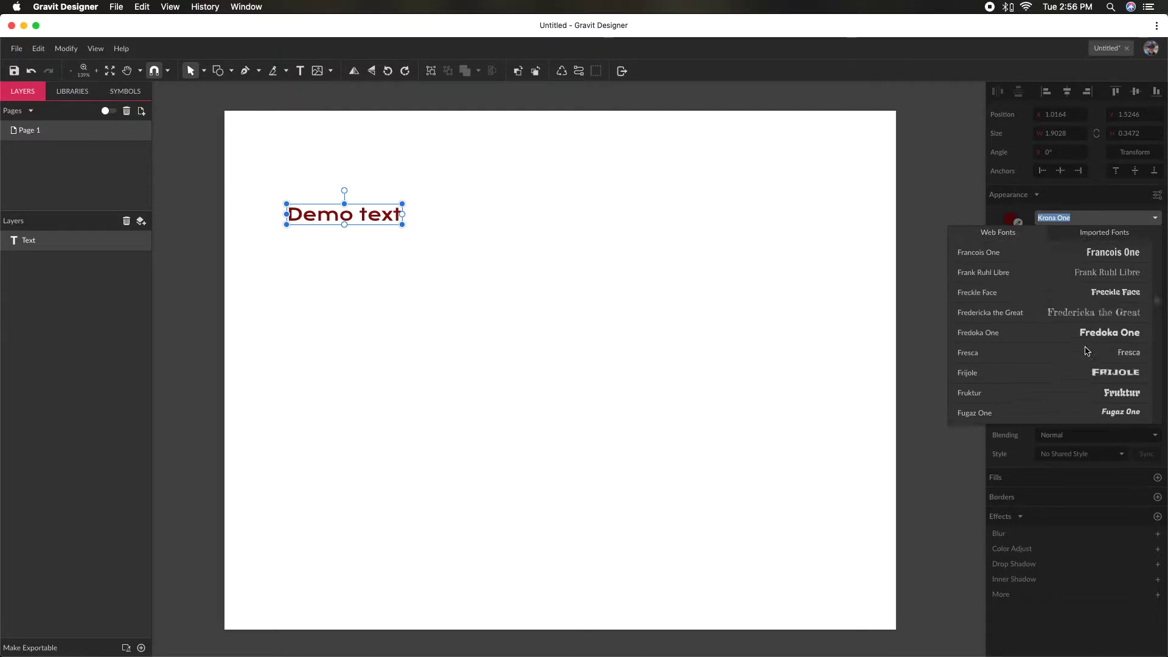
{"action": "scroll", "coordinate": [1087, 350], "scroll_direction": "up", "scroll_amount": 10}
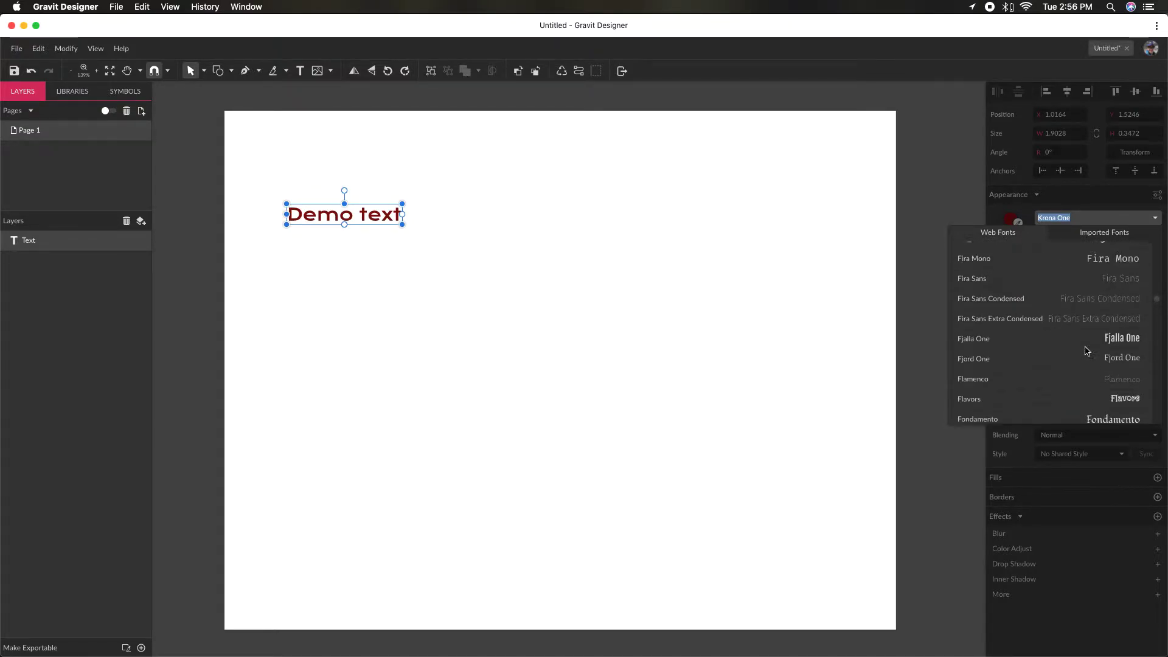
{"action": "scroll", "coordinate": [1086, 351], "scroll_direction": "up", "scroll_amount": 10}
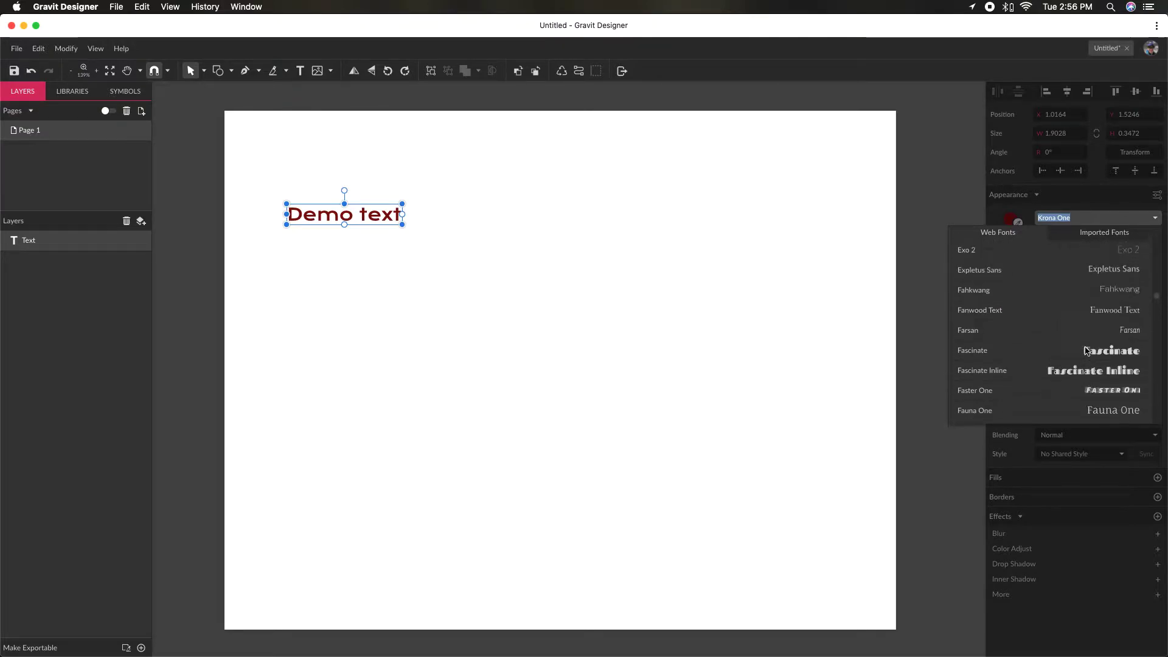
{"action": "scroll", "coordinate": [1087, 351], "scroll_direction": "up", "scroll_amount": 8}
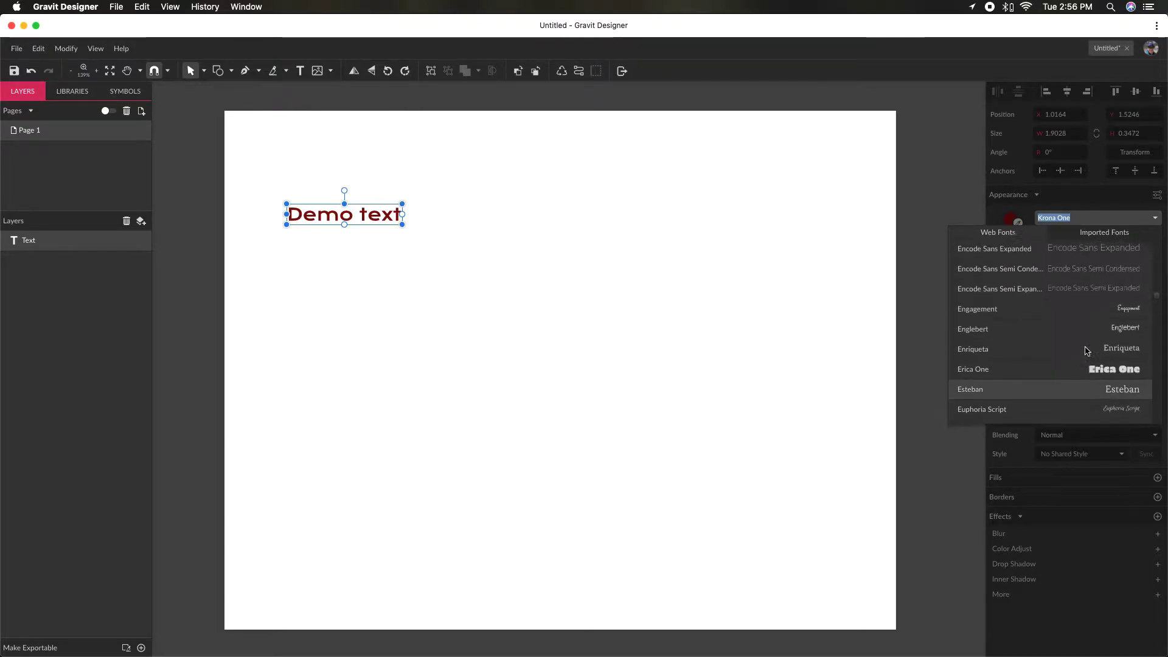
{"action": "scroll", "coordinate": [1087, 350], "scroll_direction": "up", "scroll_amount": 5}
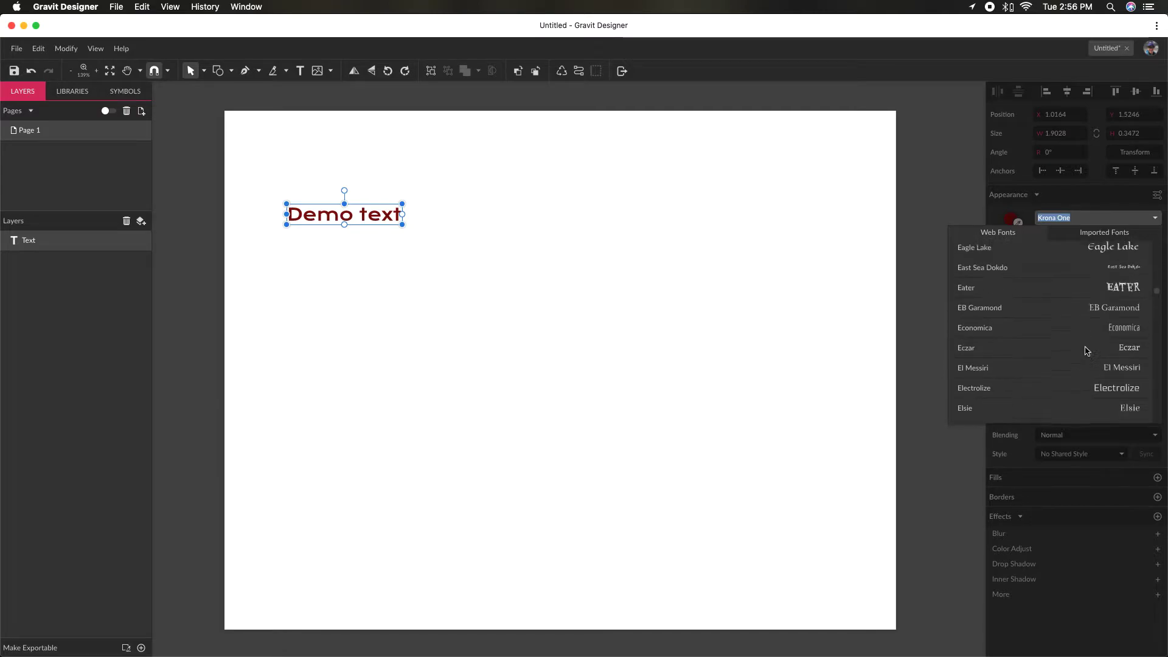
{"action": "scroll", "coordinate": [1086, 351], "scroll_direction": "up", "scroll_amount": 5}
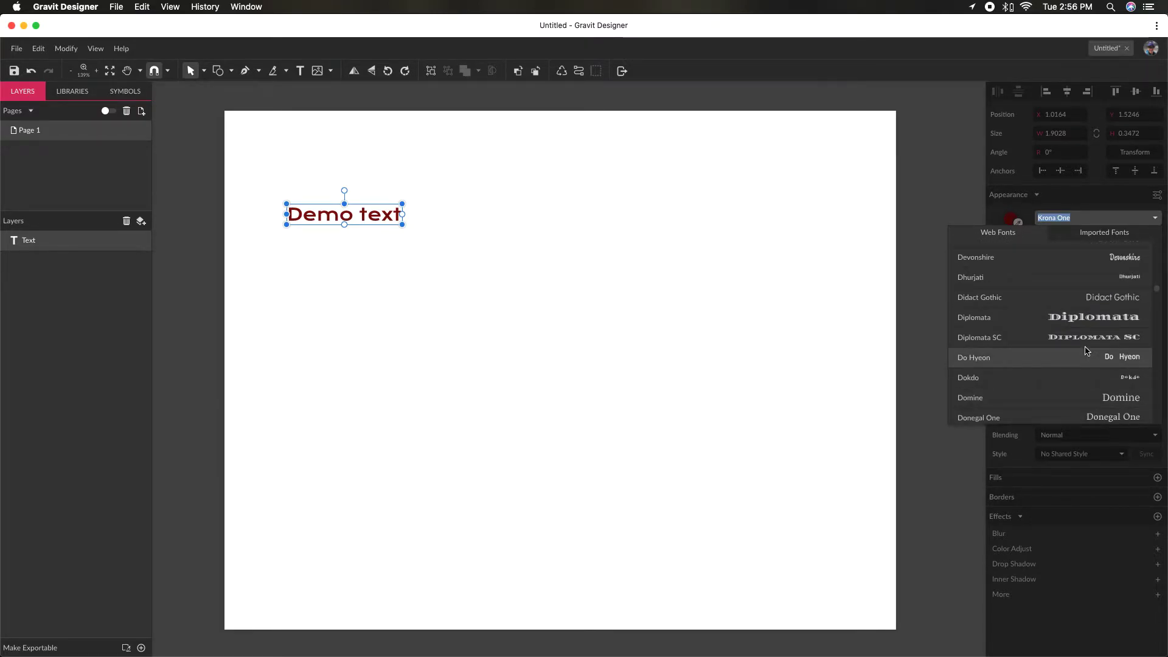
{"action": "scroll", "coordinate": [1087, 351], "scroll_direction": "up", "scroll_amount": 4}
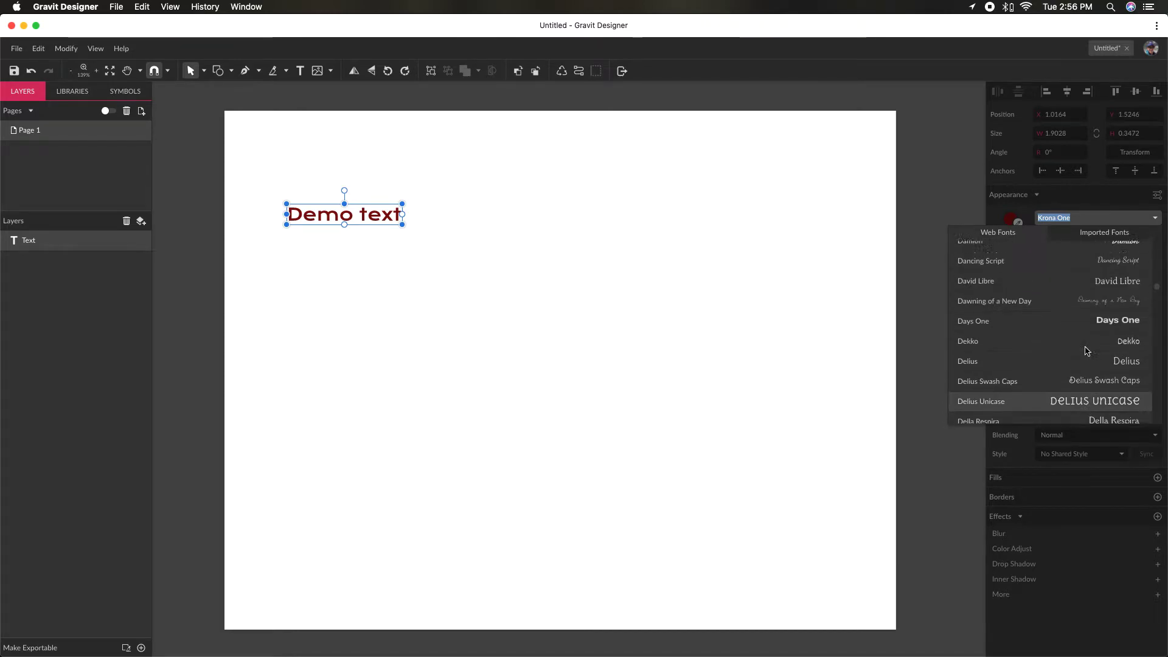
{"action": "scroll", "coordinate": [1086, 351], "scroll_direction": "up", "scroll_amount": 5}
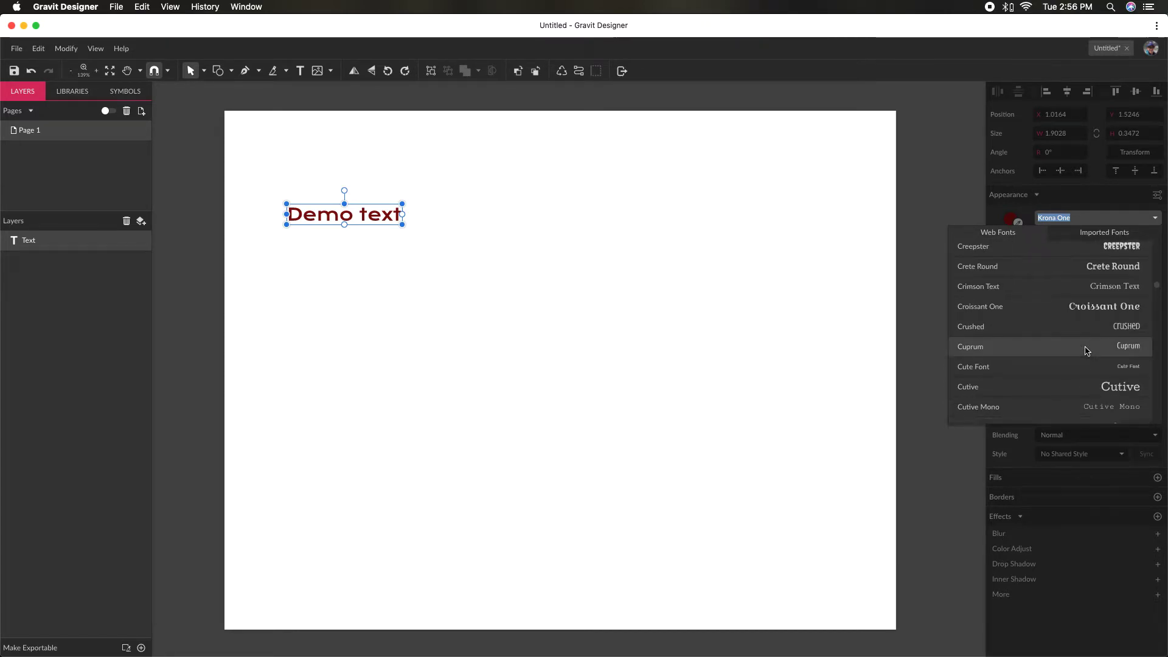
{"action": "scroll", "coordinate": [1093, 374], "scroll_direction": "up", "scroll_amount": 4}
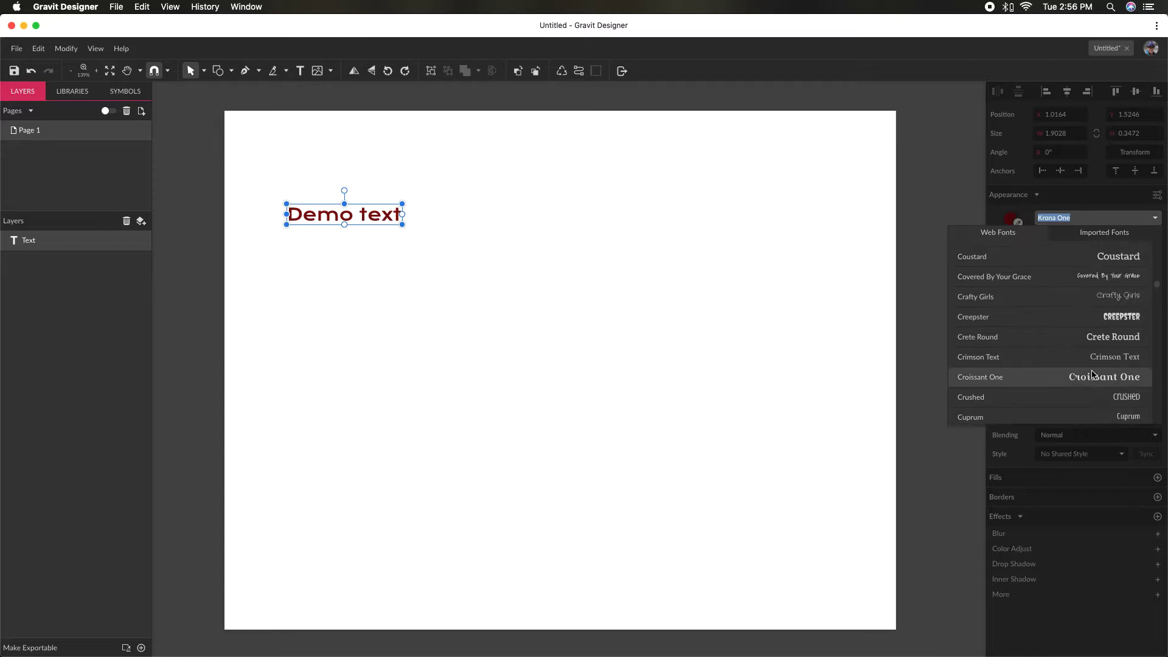
{"action": "scroll", "coordinate": [1093, 374], "scroll_direction": "up", "scroll_amount": 3}
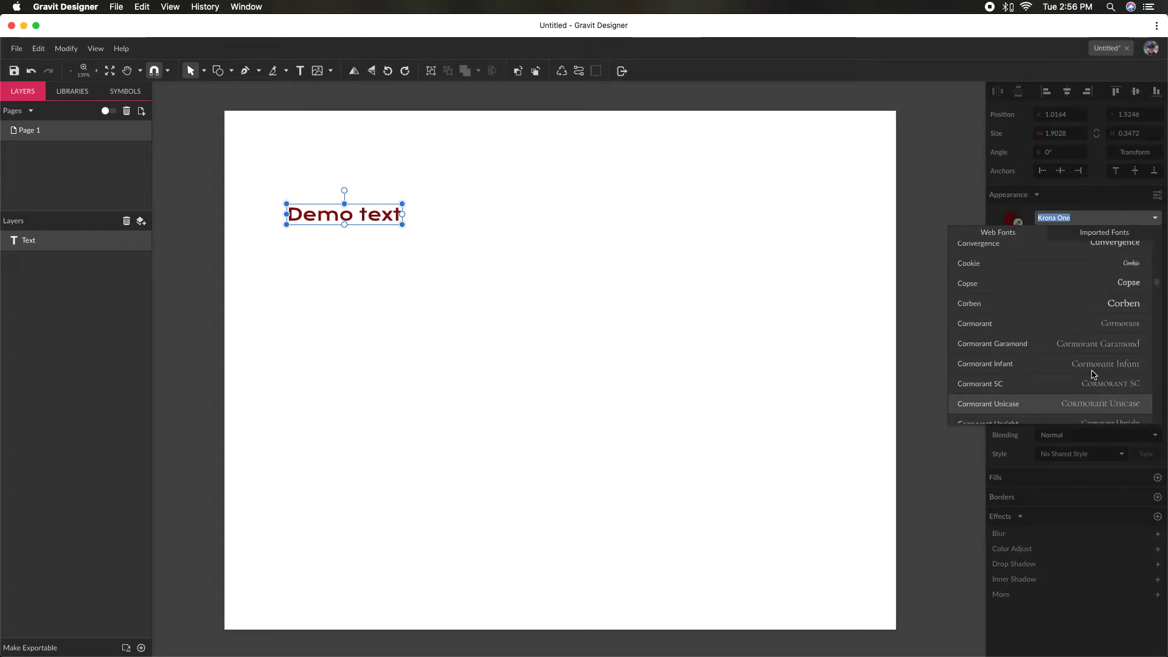
- Search the web fonts for Roboto and apply the Roboto font to the "Demo text" object
{"action": "left_click", "coordinate": [1098, 217]}
{"action": "left_click", "coordinate": [1098, 217]}
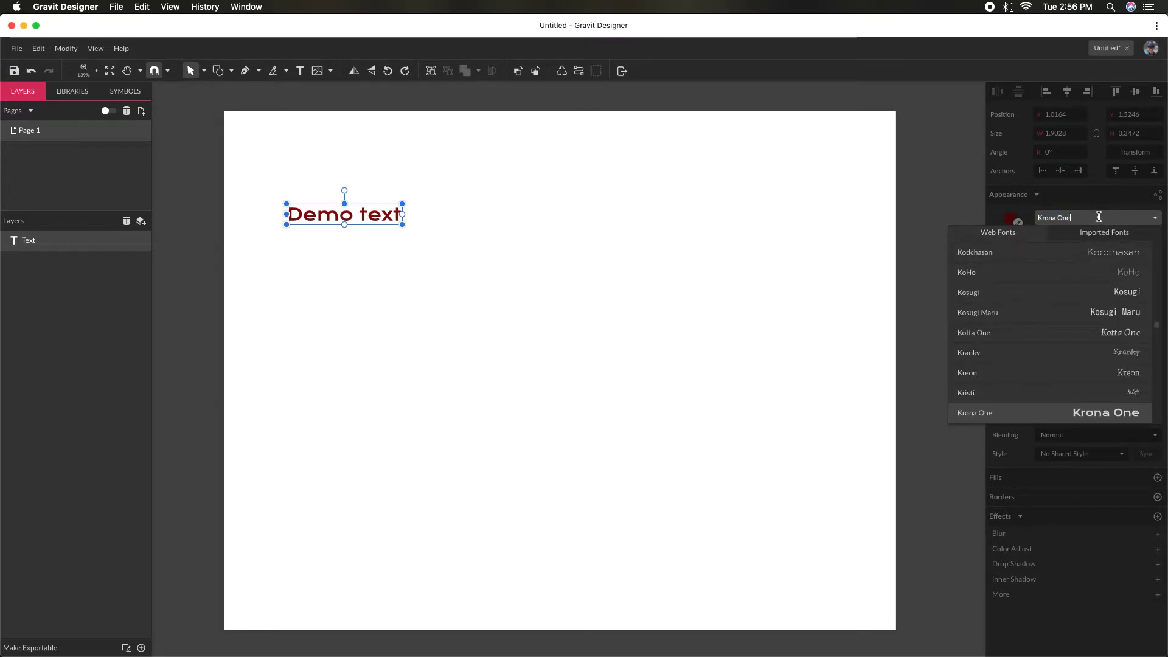
{"action": "key", "text": "BackSpace"}
{"action": "key", "text": "BackSpace"}
{"action": "key", "text": "BackSpace"}
{"action": "key", "text": "BackSpace"}
{"action": "key", "text": "BackSpace"}
{"action": "key", "text": "BackSpace"}
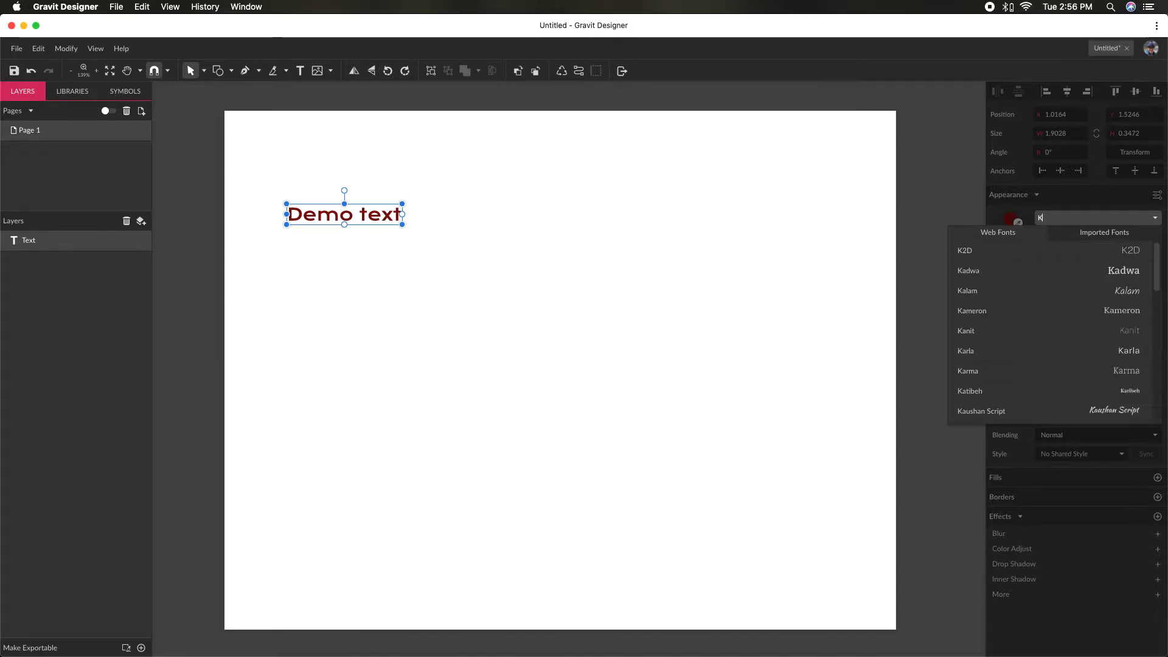
{"action": "type", "text": "Roboto"}
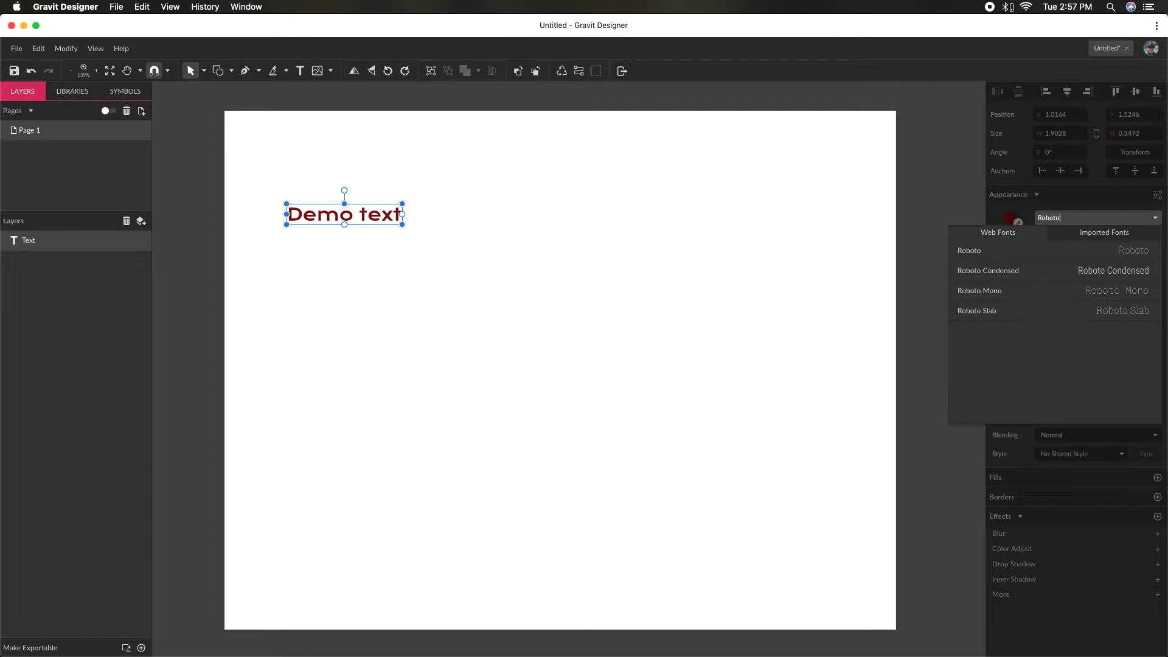
{"action": "left_click", "coordinate": [1093, 259]}
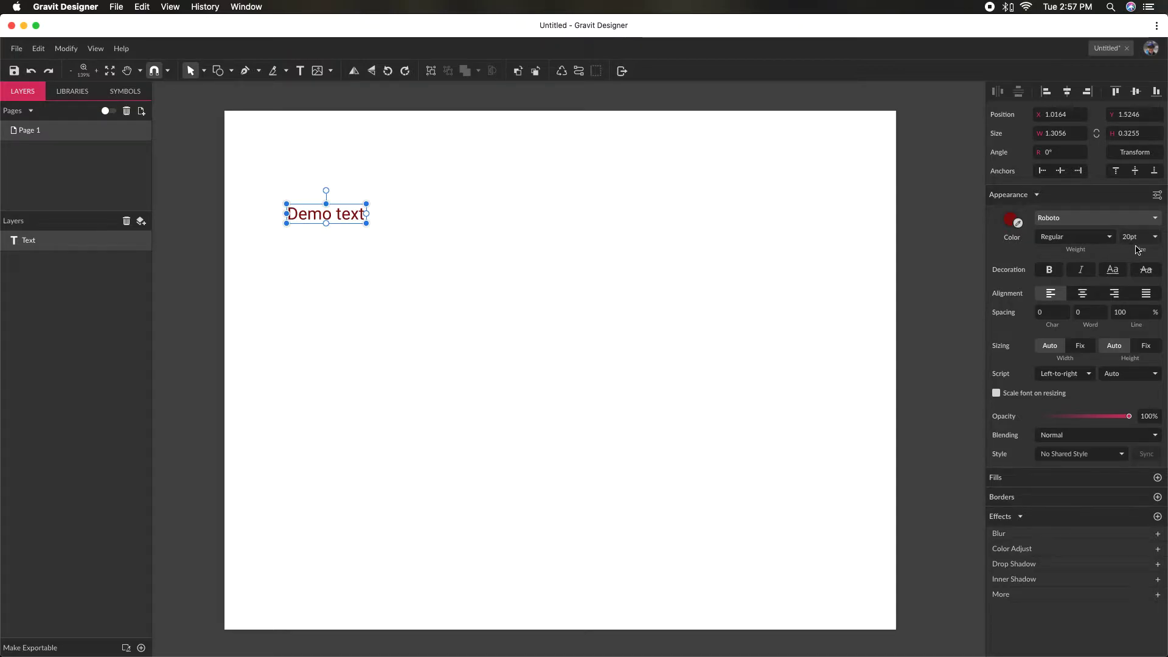
- Set the font size of the "Demo text" object to 36 pt
{"action": "left_click", "coordinate": [1155, 236]}
{"action": "scroll", "coordinate": [1140, 292], "scroll_direction": "down", "scroll_amount": 2}
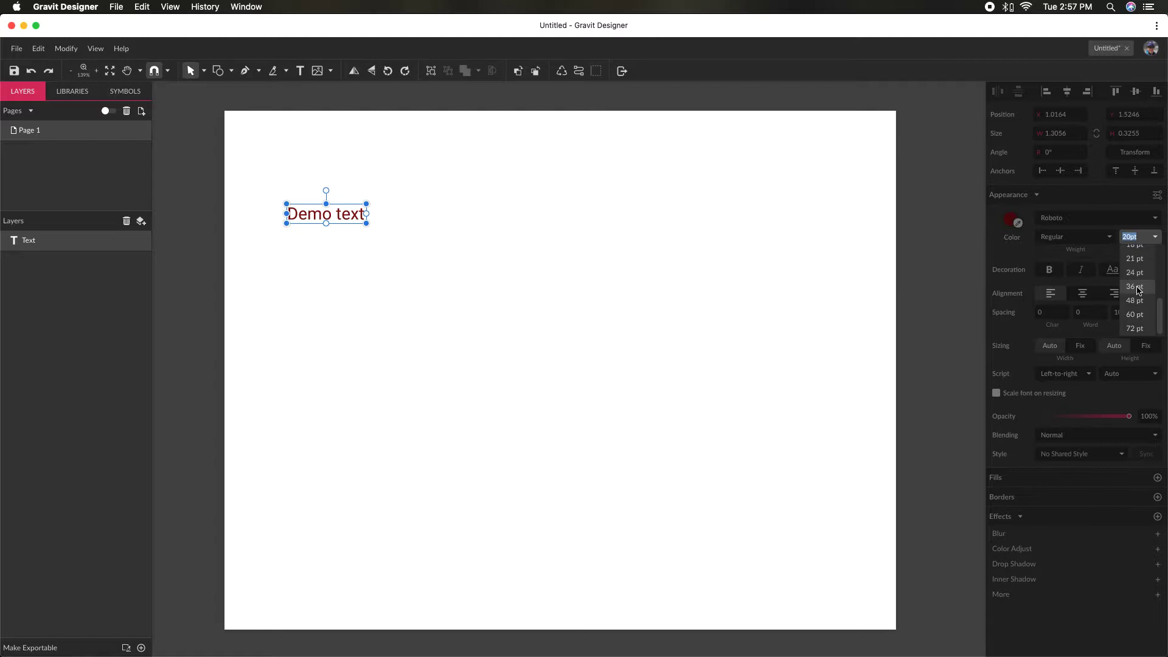
{"action": "left_click", "coordinate": [1135, 286]}
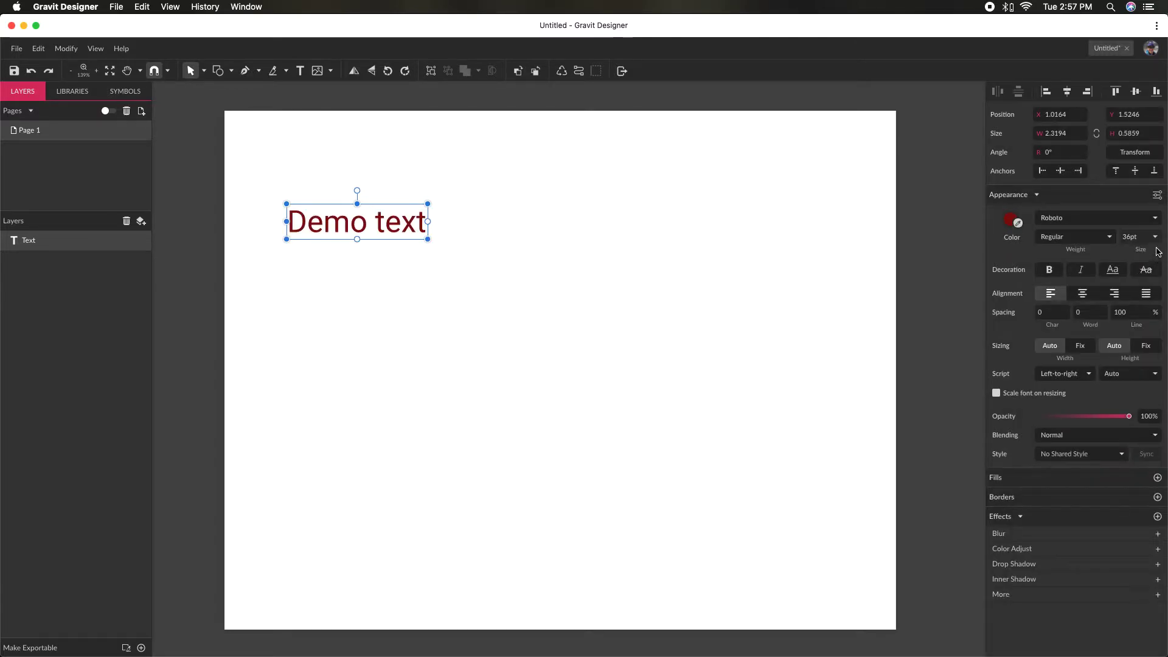
- Adjust the font size of the "Demo text" object up and down in small increments, ending at 45 pt, and keep the object selected
{"action": "left_click", "coordinate": [1134, 237]}
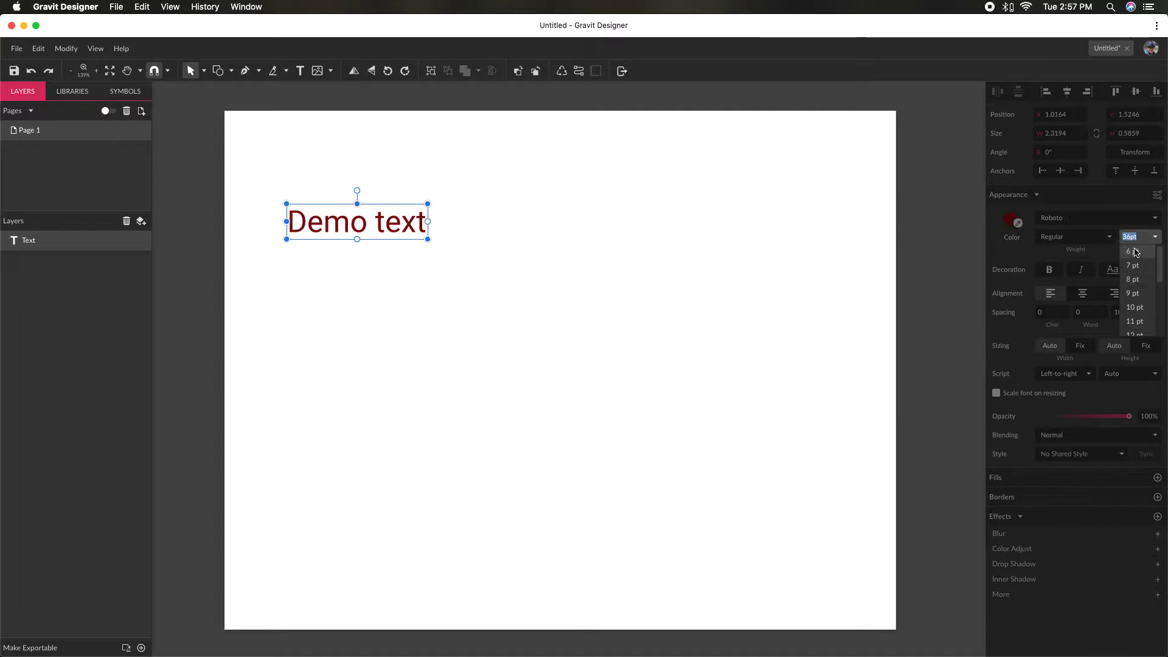
{"action": "key", "text": "Up"}
{"action": "key", "text": "Up"}
{"action": "key", "text": "Up"}
{"action": "key", "text": "Up"}
{"action": "key", "text": "Up"}
{"action": "key", "text": "Down"}
{"action": "key", "text": "Down"}
{"action": "key", "text": "Down"}
{"action": "key", "text": "Down"}
{"action": "key", "text": "Up"}
{"action": "key", "text": "Up"}
{"action": "key", "text": "Up"}
{"action": "key", "text": "Up"}
{"action": "key", "text": "Up"}
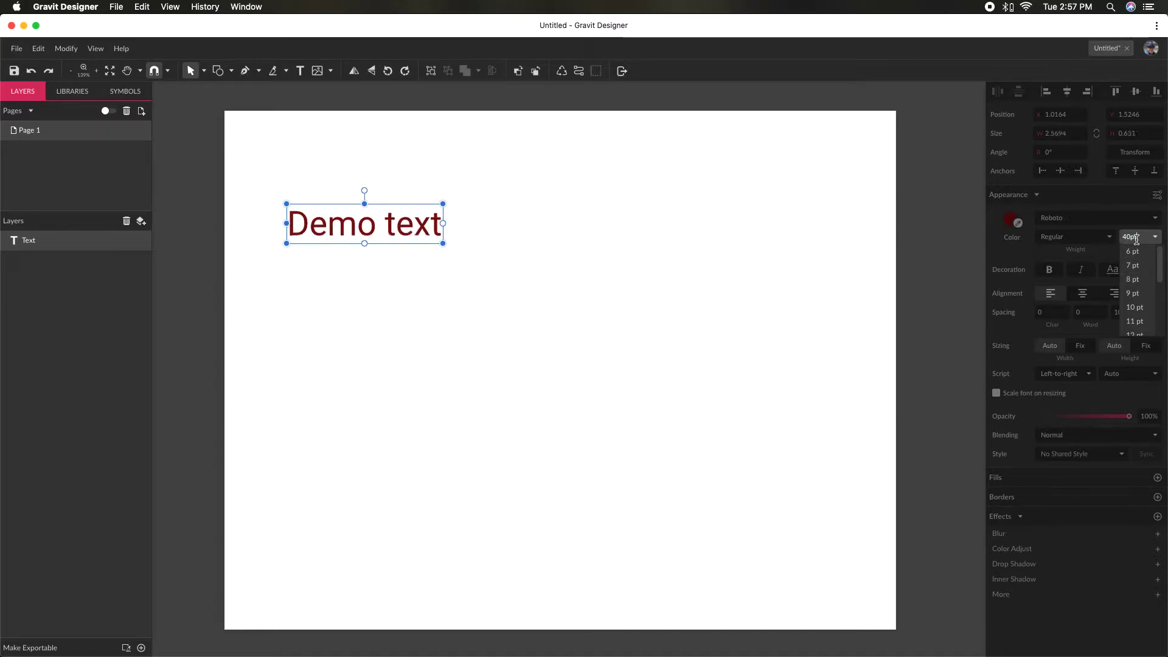
{"action": "key", "text": "Up"}
{"action": "key", "text": "Up"}
{"action": "key", "text": "Down"}
{"action": "key", "text": "Down"}
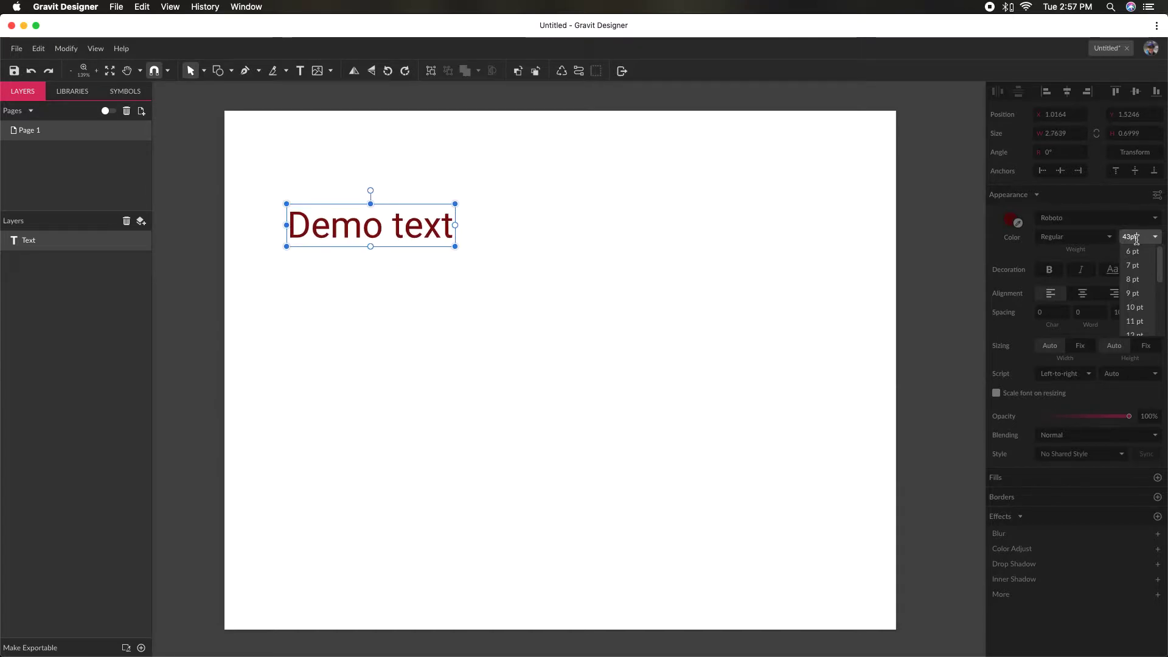
{"action": "key", "text": "Up"}
{"action": "key", "text": "Up"}
{"action": "key", "text": "Up"}
{"action": "key", "text": "Up"}
{"action": "key", "text": "Up"}
{"action": "key", "text": "Up"}
{"action": "key", "text": "Up"}
{"action": "key", "text": "Up"}
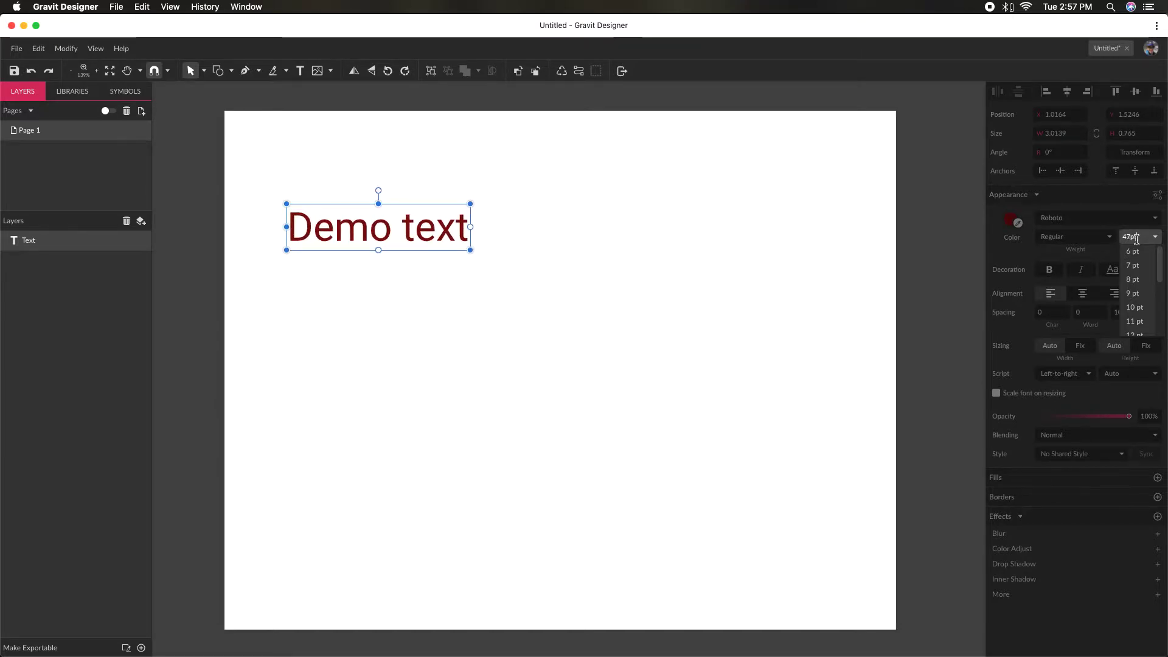
{"action": "key", "text": "Down"}
{"action": "key", "text": "Down"}
{"action": "key", "text": "Down"}
{"action": "key", "text": "Down"}
{"action": "key", "text": "Down"}
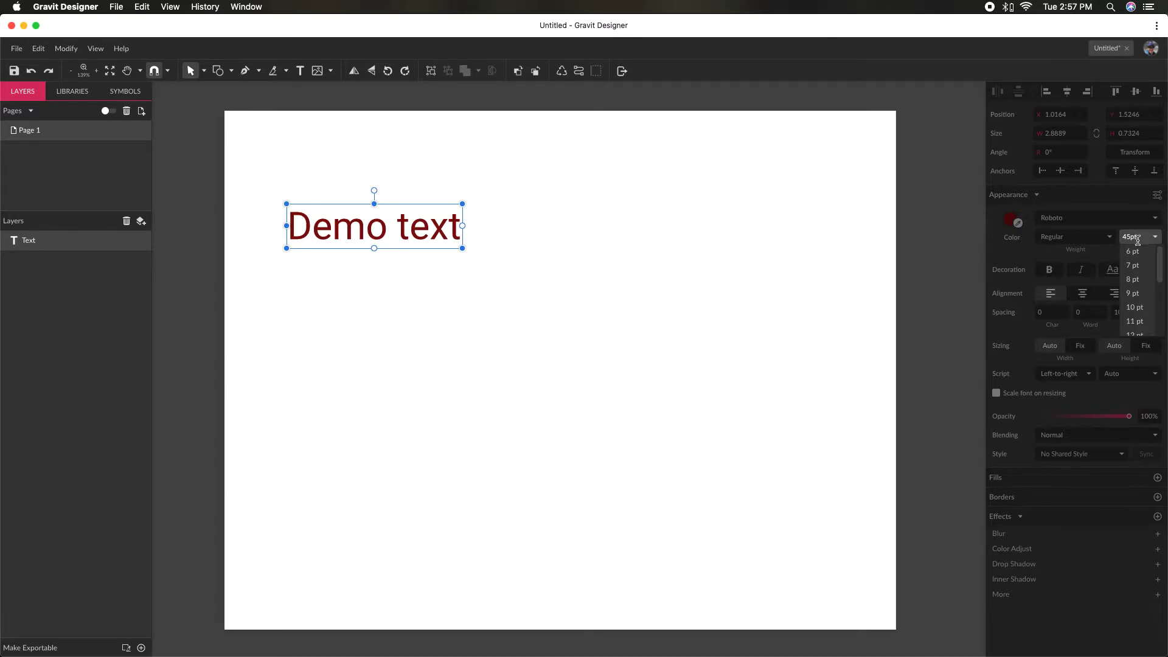
{"action": "left_click", "coordinate": [584, 265]}
{"action": "left_click", "coordinate": [421, 224]}
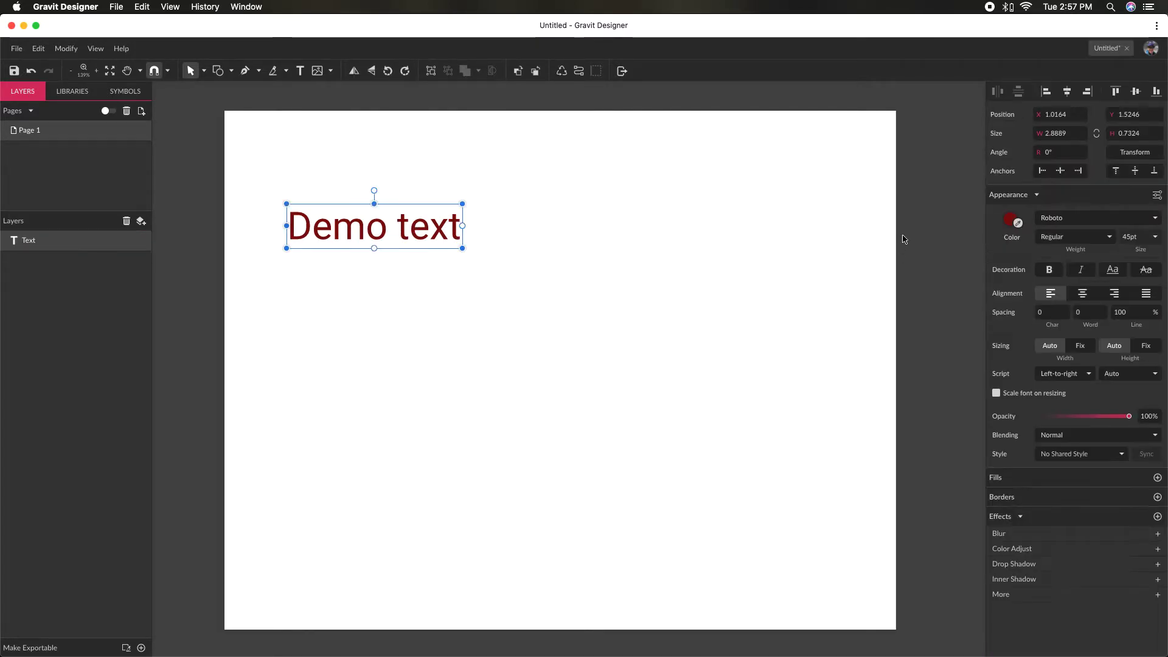
- Try the Thin and Heavy Italic font weights on the "Demo text" object
{"action": "left_click", "coordinate": [1108, 239]}
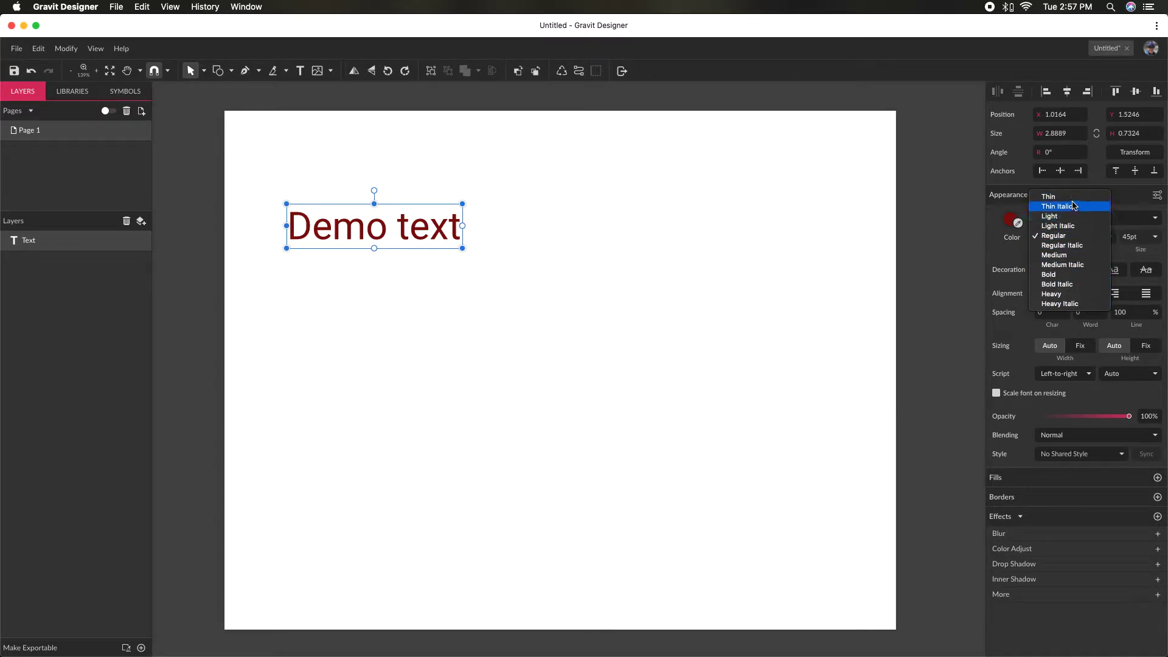
{"action": "key", "text": "Escape"}
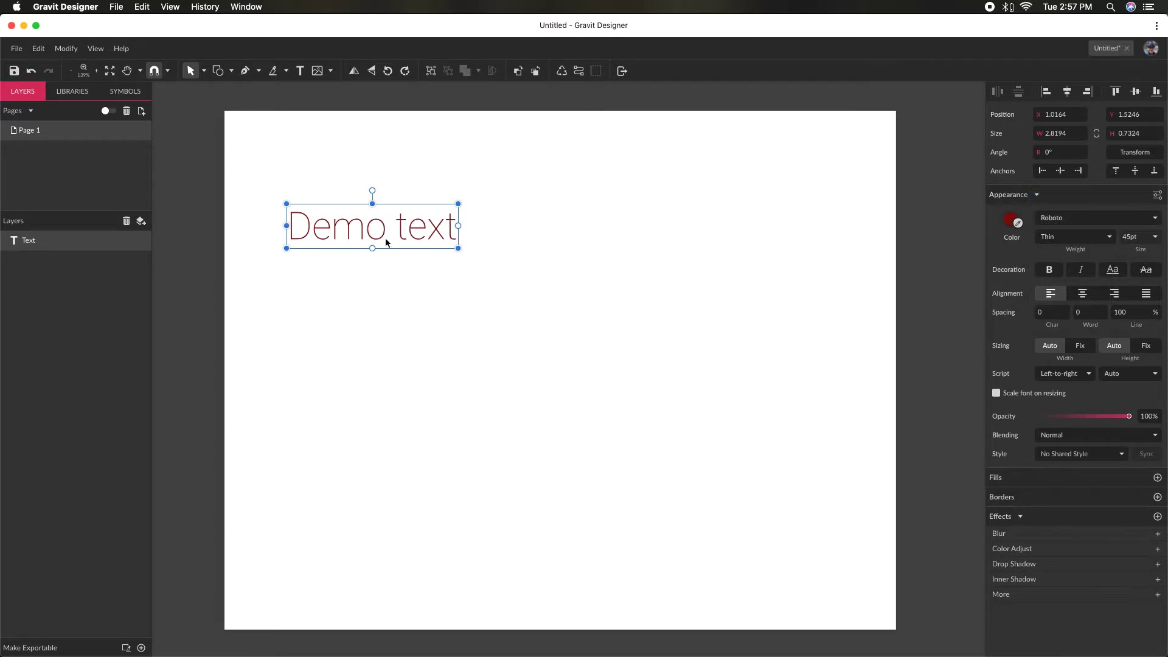
{"action": "left_click", "coordinate": [1107, 236]}
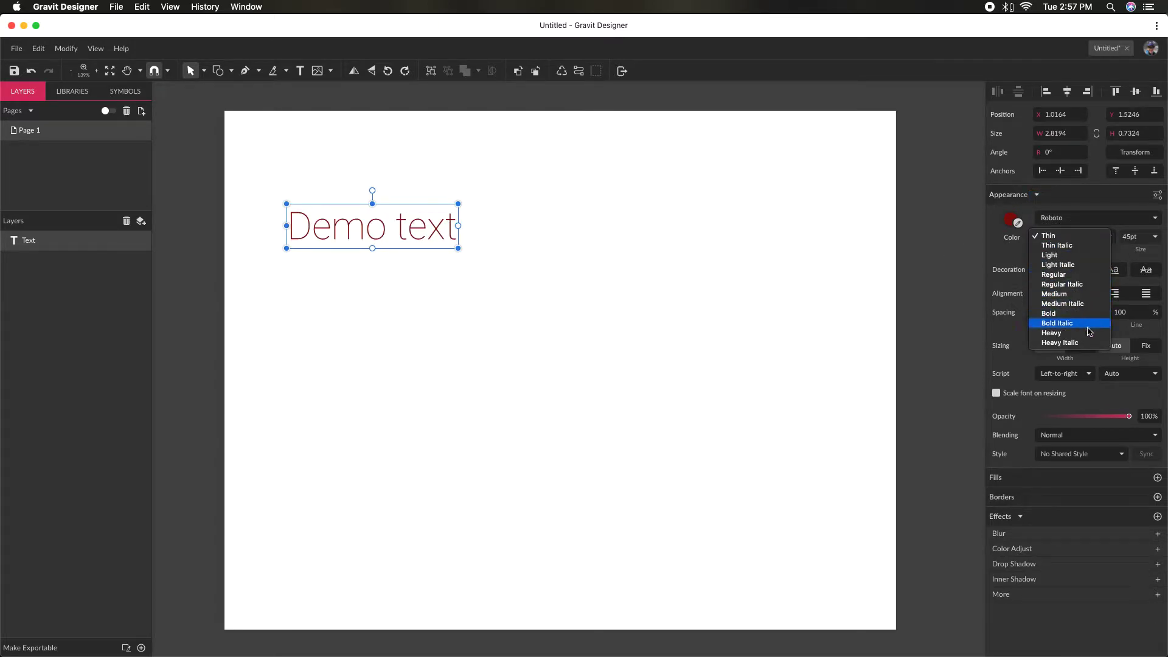
{"action": "left_click", "coordinate": [1083, 344]}
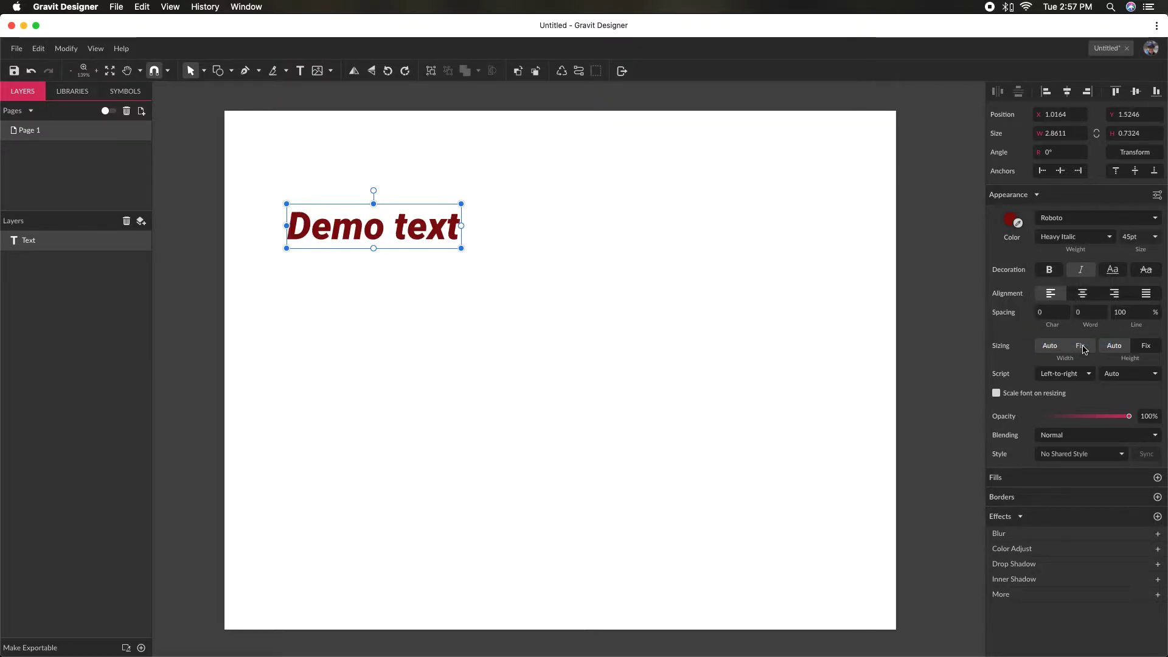
- Try the Medium font weight and switch the "Demo text" object to the Light weight
{"action": "left_click", "coordinate": [1111, 241]}
{"action": "key", "text": "Escape"}
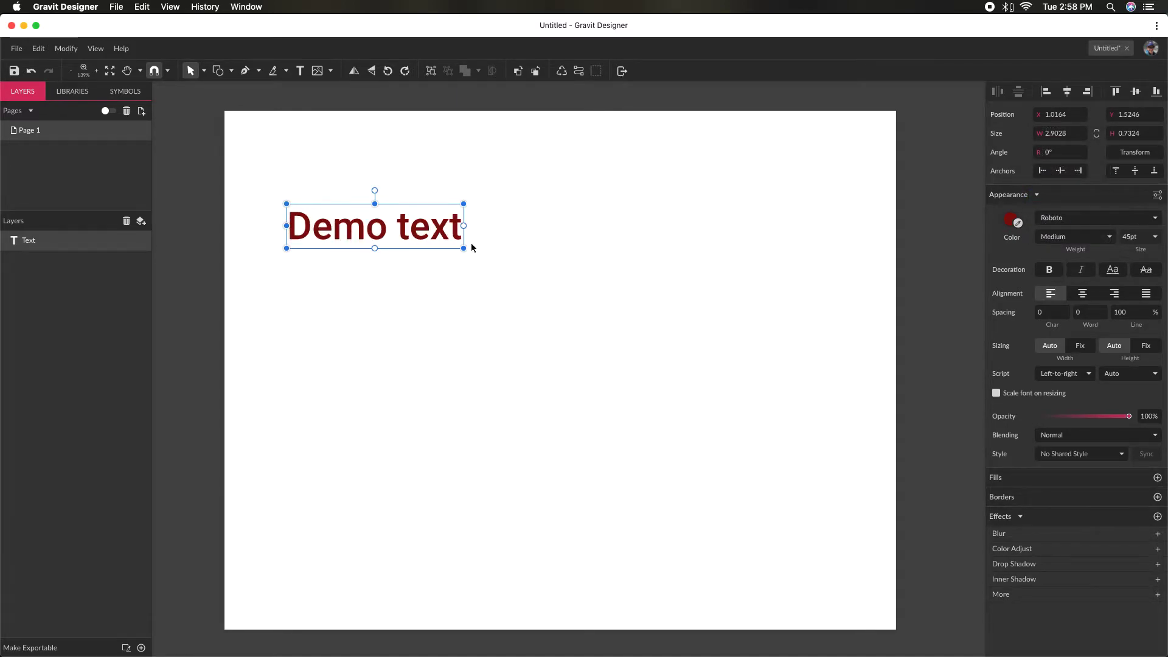
{"action": "left_click", "coordinate": [1105, 241]}
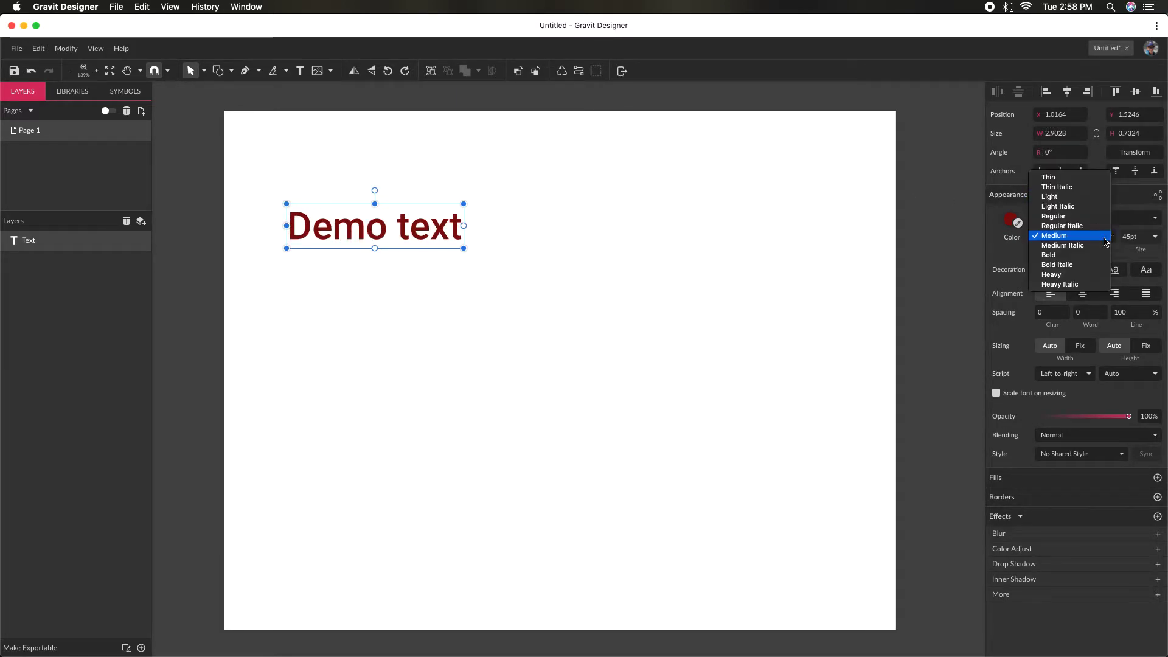
{"action": "left_click", "coordinate": [1097, 198]}
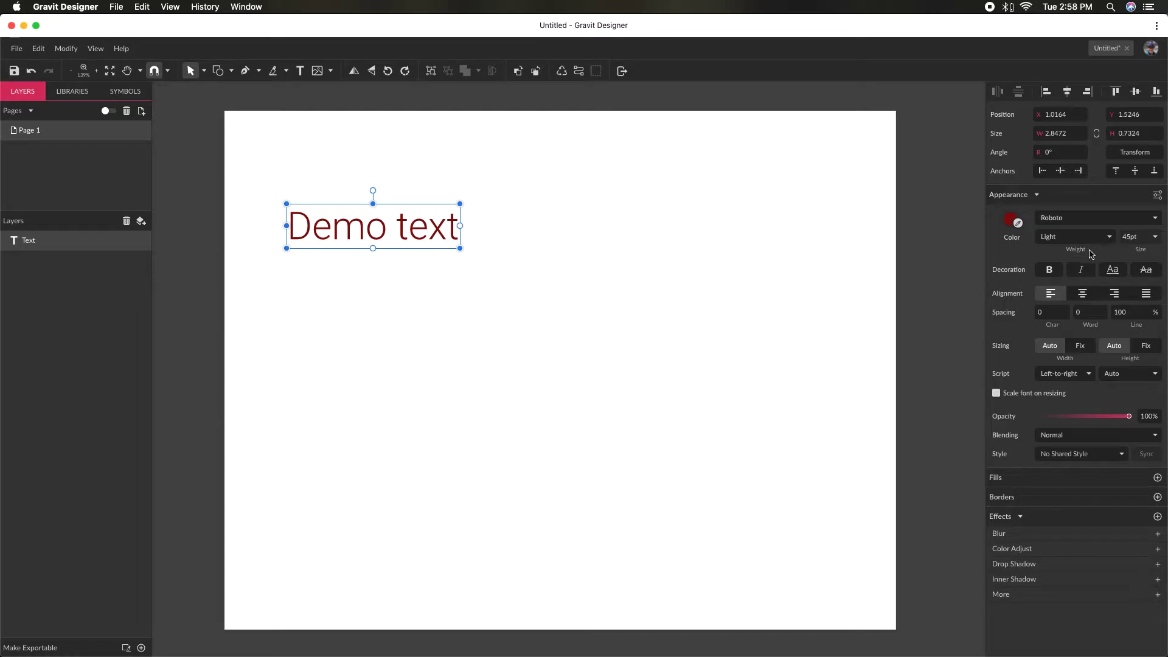
- Try bold decoration on the "Demo text" object and switch it off again
{"action": "left_click", "coordinate": [1051, 274]}
{"action": "left_click", "coordinate": [1052, 275]}
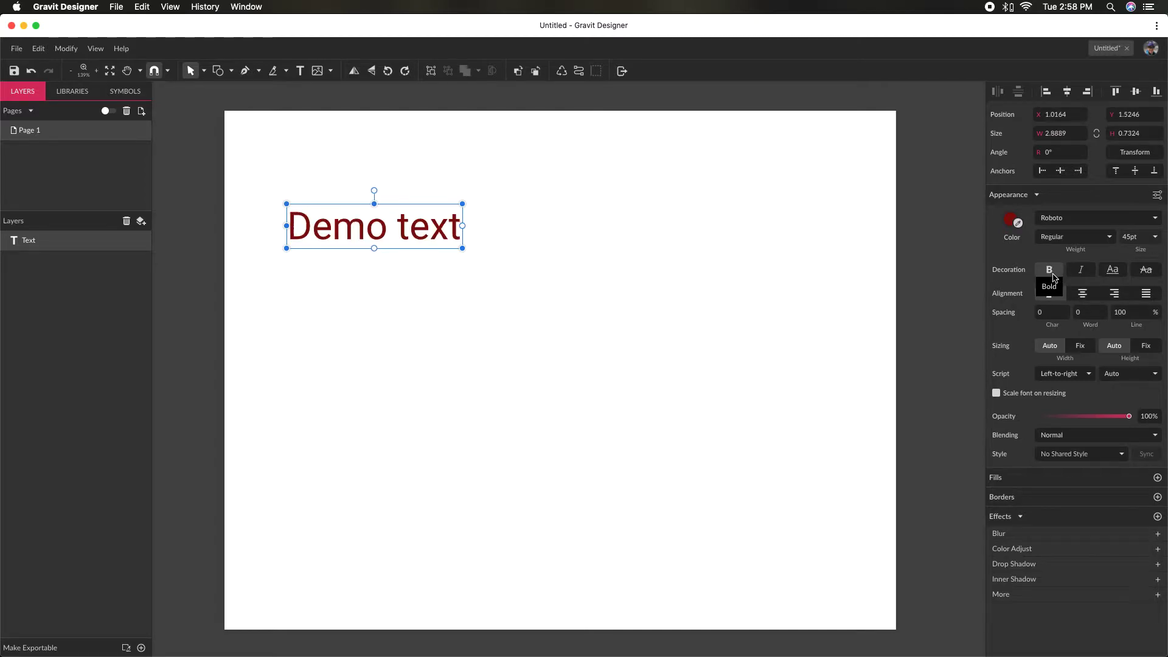
{"action": "left_click", "coordinate": [1053, 277]}
{"action": "left_click", "coordinate": [1054, 278]}
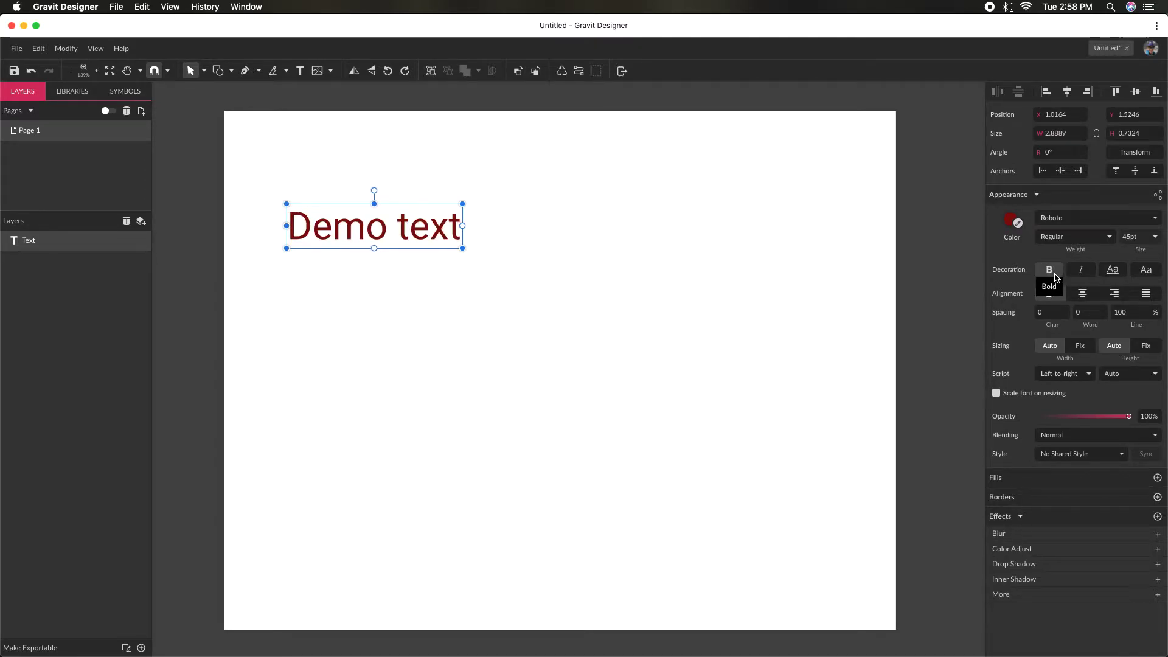
- Try italic and underline decoration on the "Demo text" object, switching each one off again
{"action": "left_click", "coordinate": [1078, 278]}
{"action": "left_click", "coordinate": [1078, 278]}
{"action": "left_click", "coordinate": [1115, 275]}
{"action": "left_click", "coordinate": [1117, 277]}
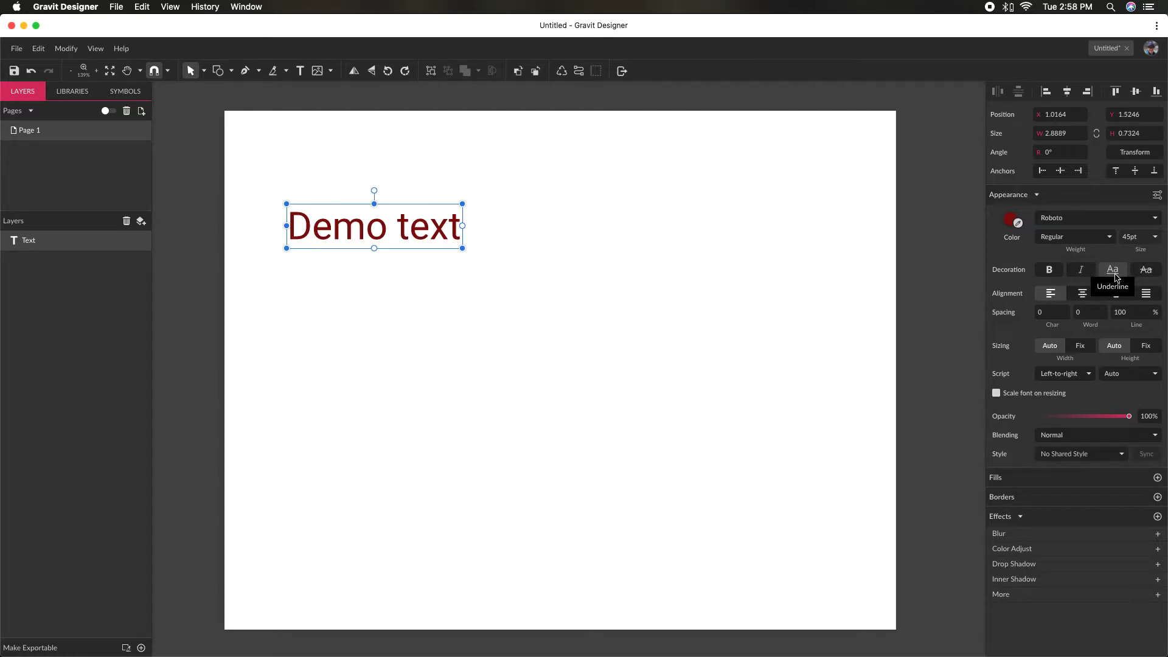
- Make the "Demo text" object bold, check the selected entry among the font weights, and switch bold off again
{"action": "left_click", "coordinate": [1054, 277]}
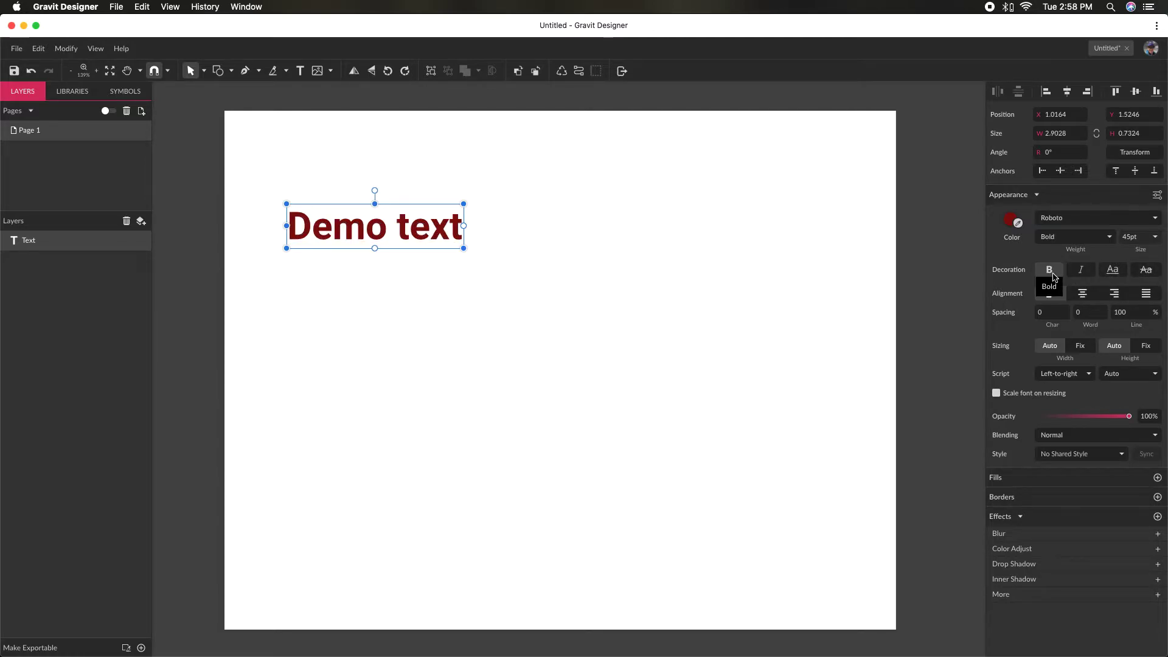
{"action": "left_click", "coordinate": [1107, 238]}
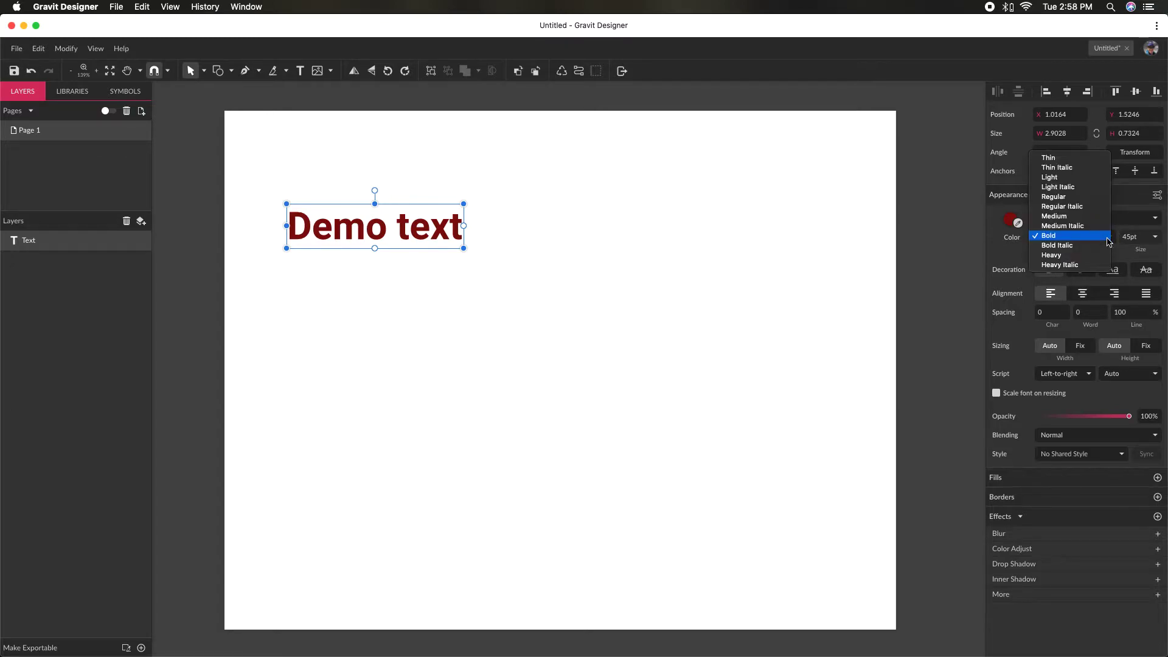
{"action": "left_click", "coordinate": [998, 252]}
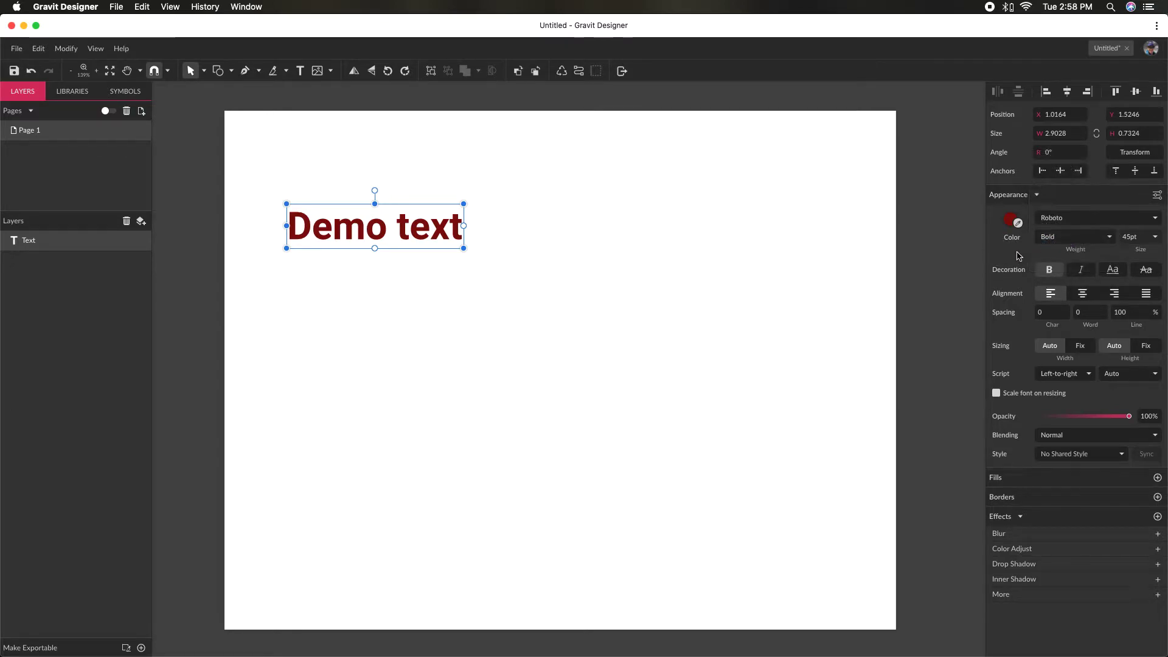
{"action": "left_click", "coordinate": [1056, 278]}
- Try the Thin font weight on the "Demo text" object, and set the weight to Light
{"action": "left_click", "coordinate": [1107, 236]}
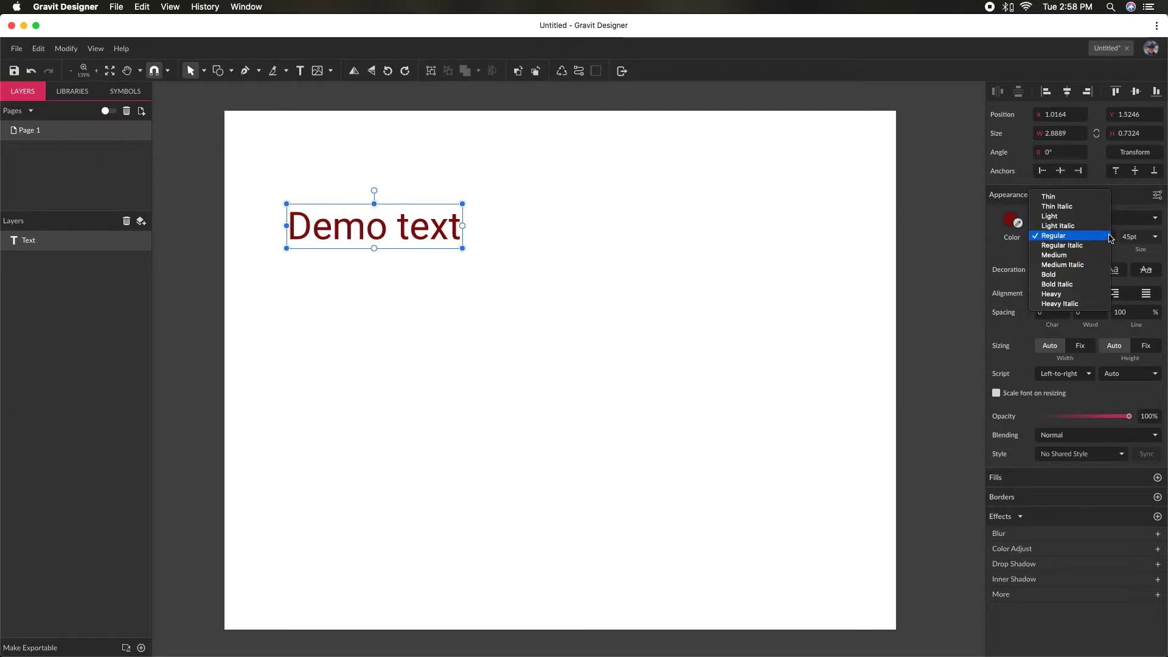
{"action": "left_click", "coordinate": [1103, 197]}
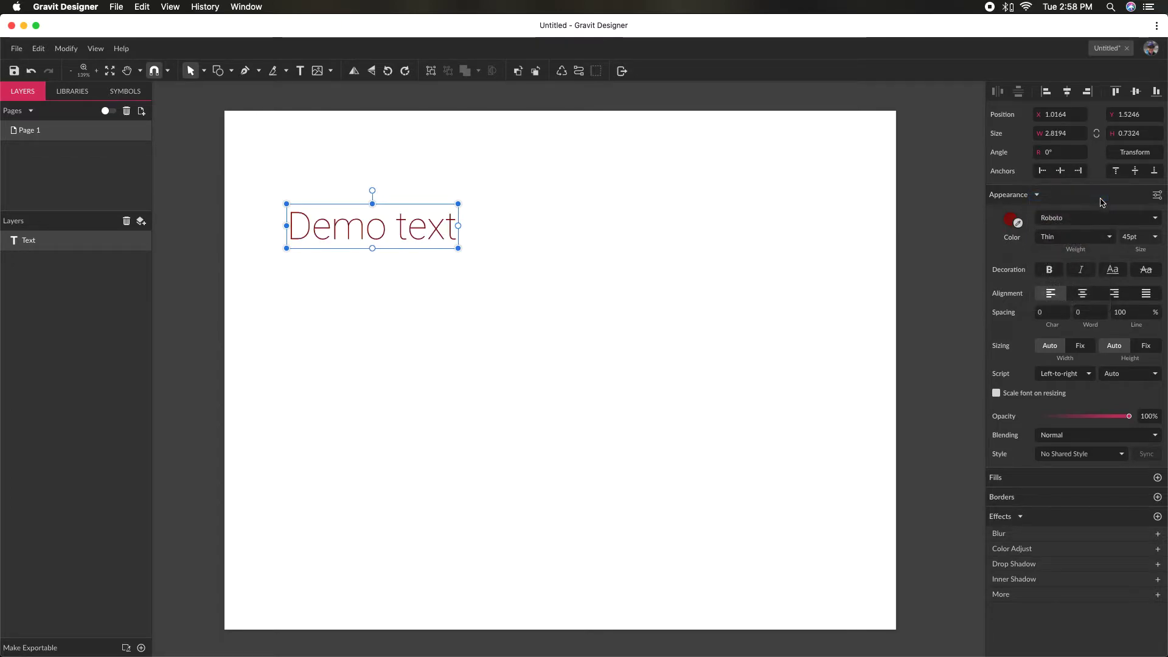
{"action": "left_click", "coordinate": [1087, 239]}
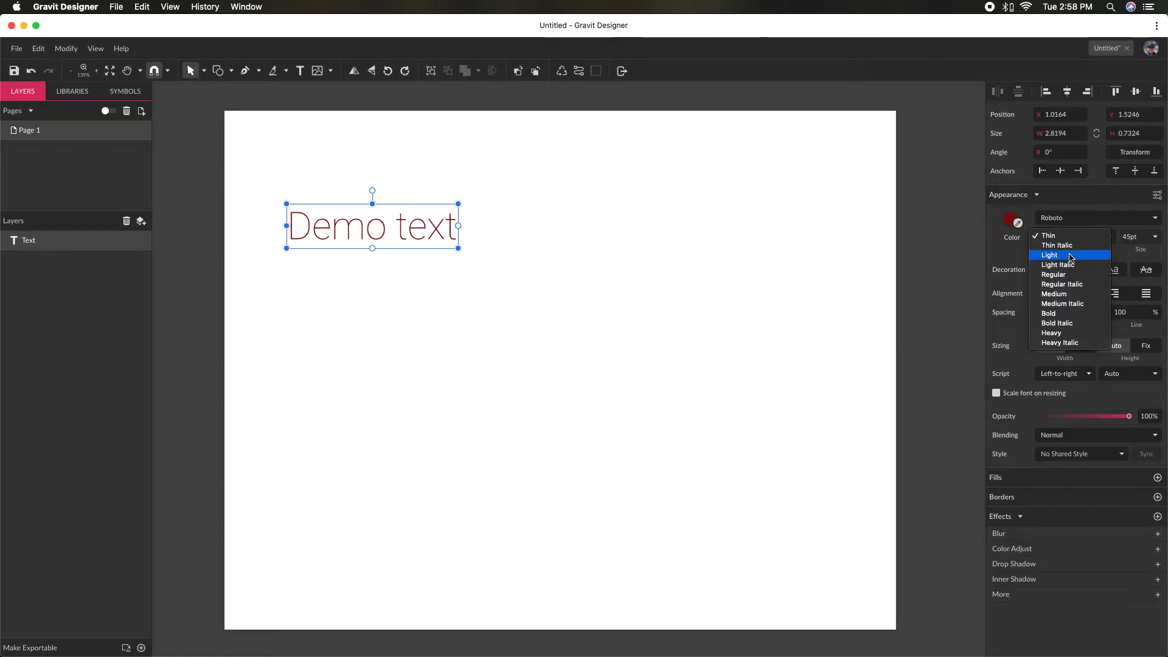
{"action": "left_click", "coordinate": [1070, 255]}
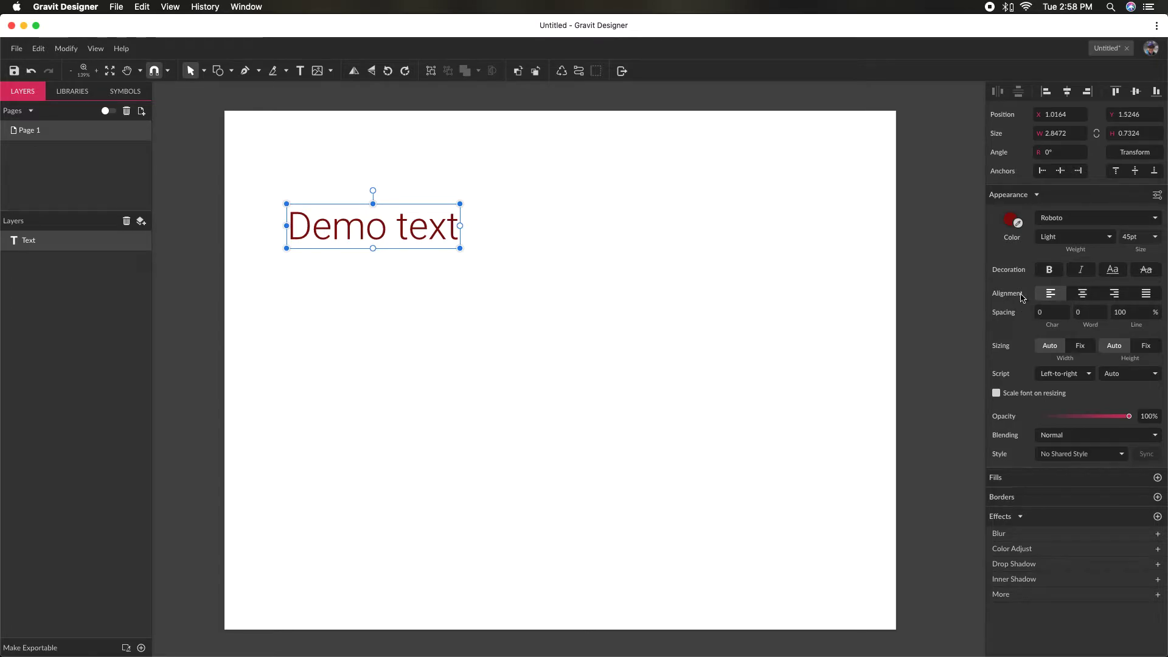
- Widen the text box to about 7.16 inches, trying center and right alignment, and set the alignment back to left
{"action": "left_click", "coordinate": [1089, 295]}
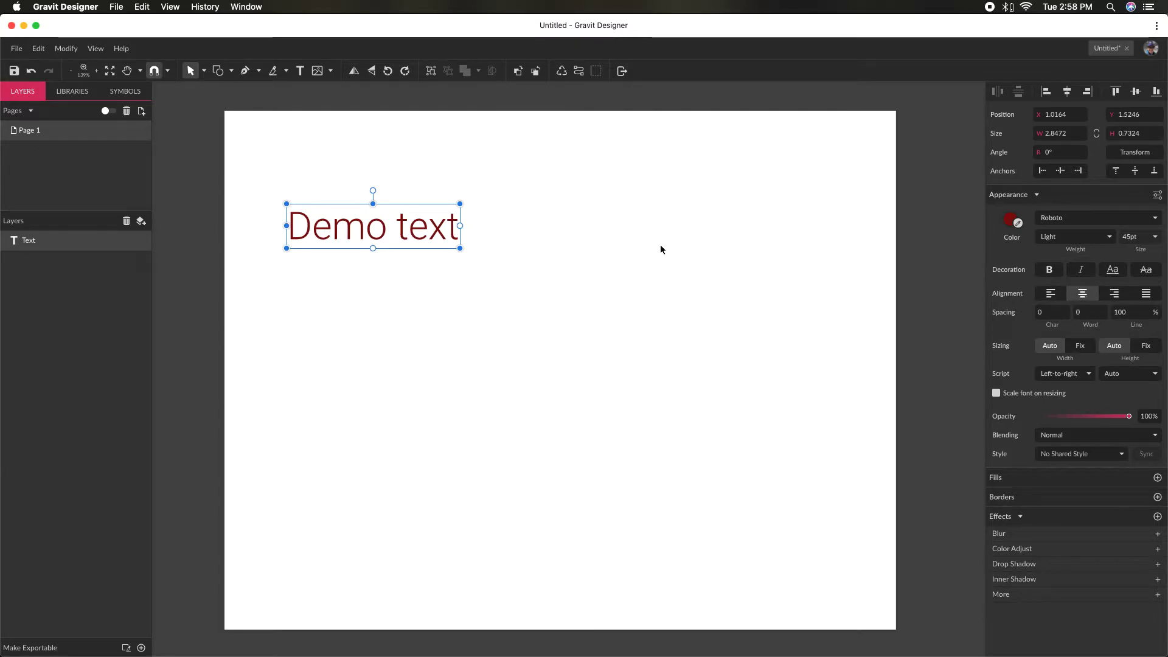
{"action": "left_click_drag", "start_coordinate": [462, 226], "coordinate": [723, 226]}
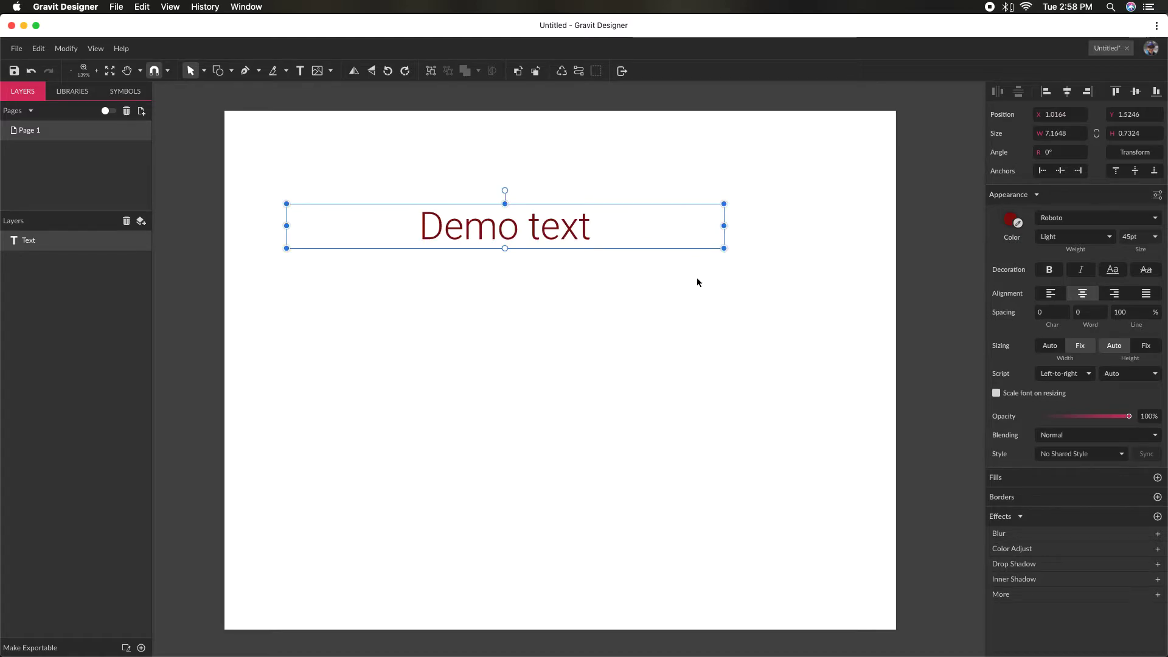
{"action": "left_click", "coordinate": [1111, 294]}
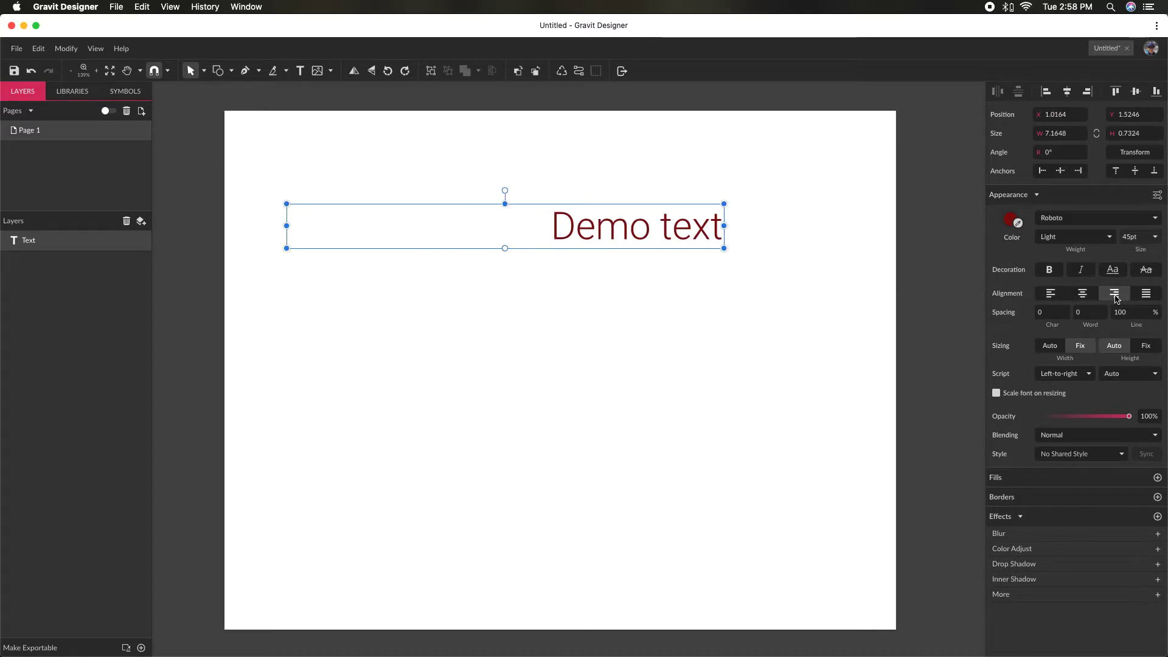
{"action": "left_click", "coordinate": [1049, 295]}
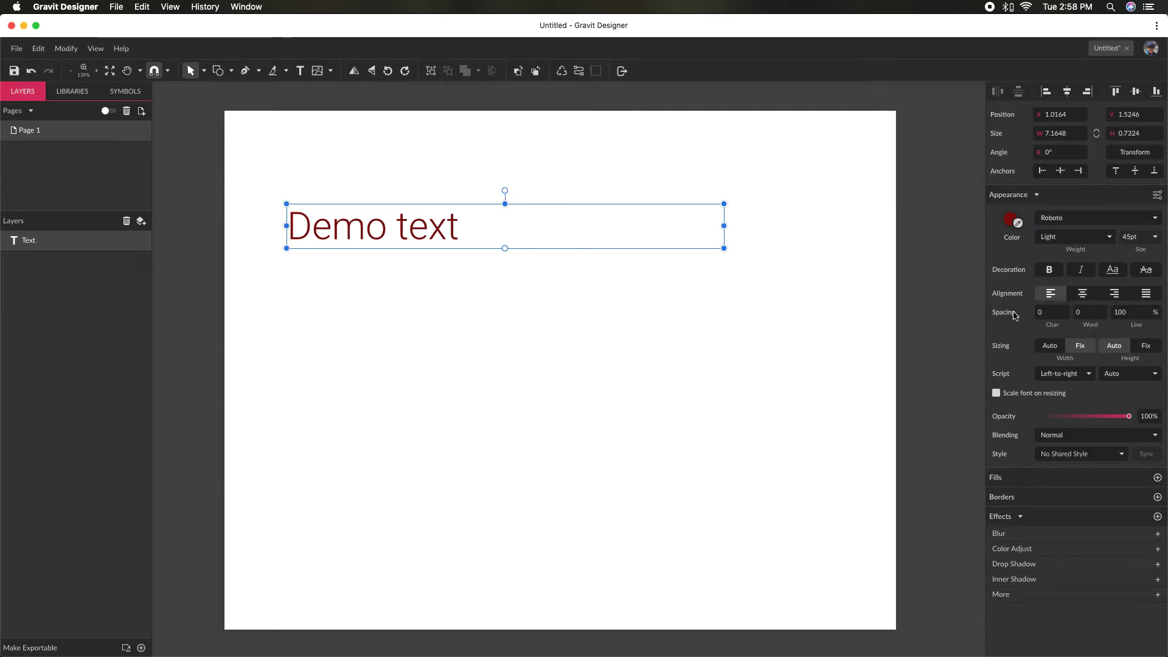
- Increase the character spacing of the "Demo text" object to about 0.1
{"action": "left_click", "coordinate": [1048, 314]}
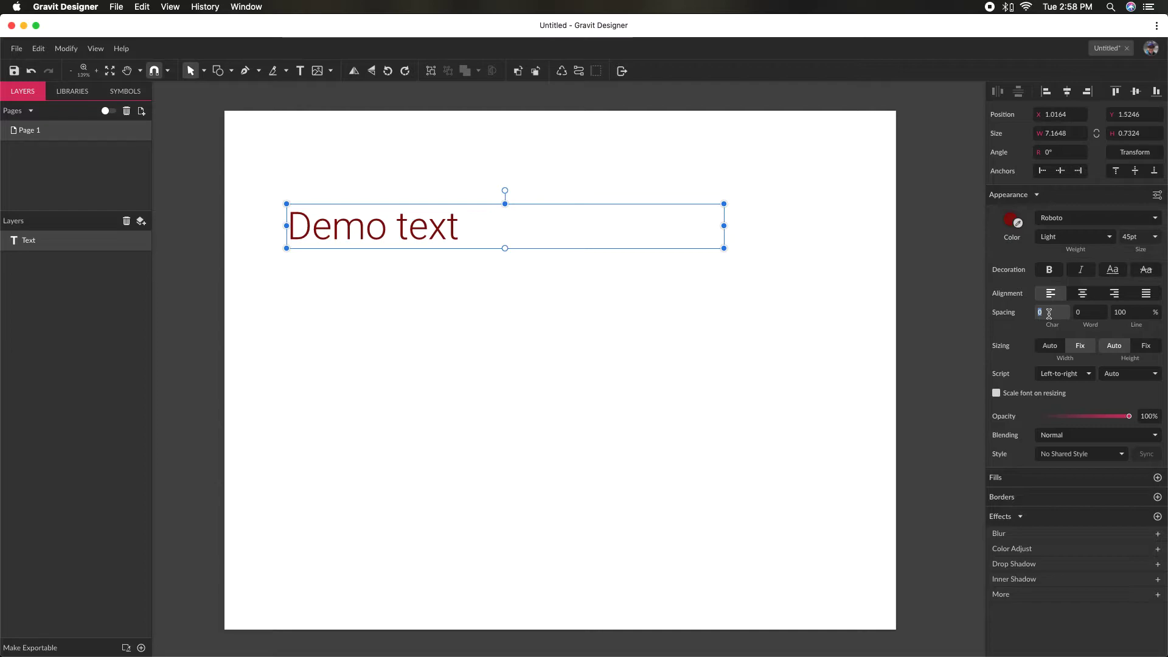
{"action": "key", "text": "Up"}
{"action": "key", "text": "Up"}
{"action": "key", "text": "Up"}
{"action": "key", "text": "Up"}
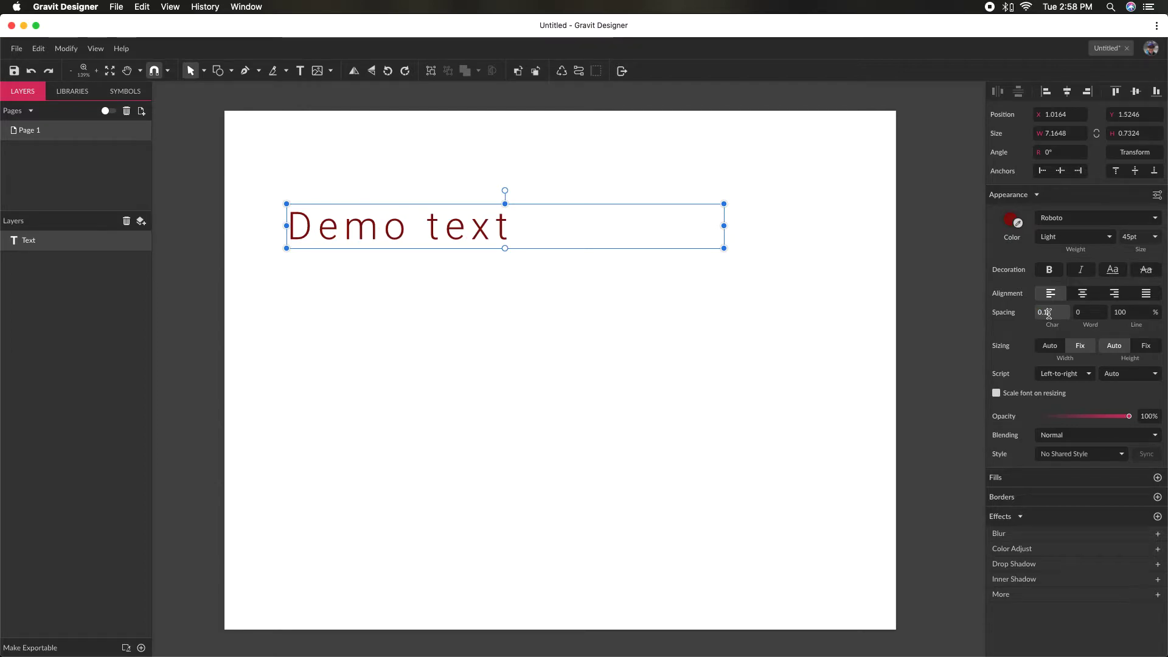
- Try wider and tighter character spacings on the "Demo text" object, including 0.5 and 0.2, and set the character spacing to 0
{"action": "key", "text": "Down"}
{"action": "key", "text": "Down"}
{"action": "key", "text": "Down"}
{"action": "key", "text": "Down"}
{"action": "key", "text": "Down"}
{"action": "key", "text": "Down"}
{"action": "key", "text": "Down"}
{"action": "key", "text": "Down"}
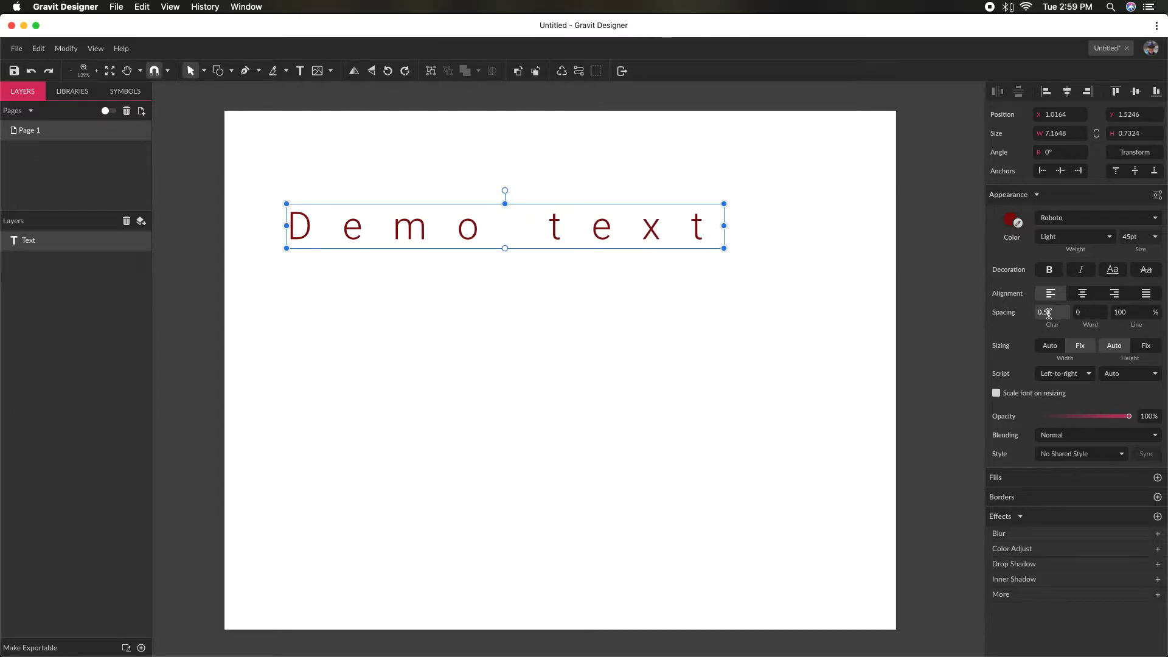
{"action": "key", "text": "Up"}
{"action": "key", "text": "Up"}
{"action": "key", "text": "Up"}
{"action": "key", "text": "Up"}
{"action": "key", "text": "Up"}
{"action": "key", "text": "Up"}
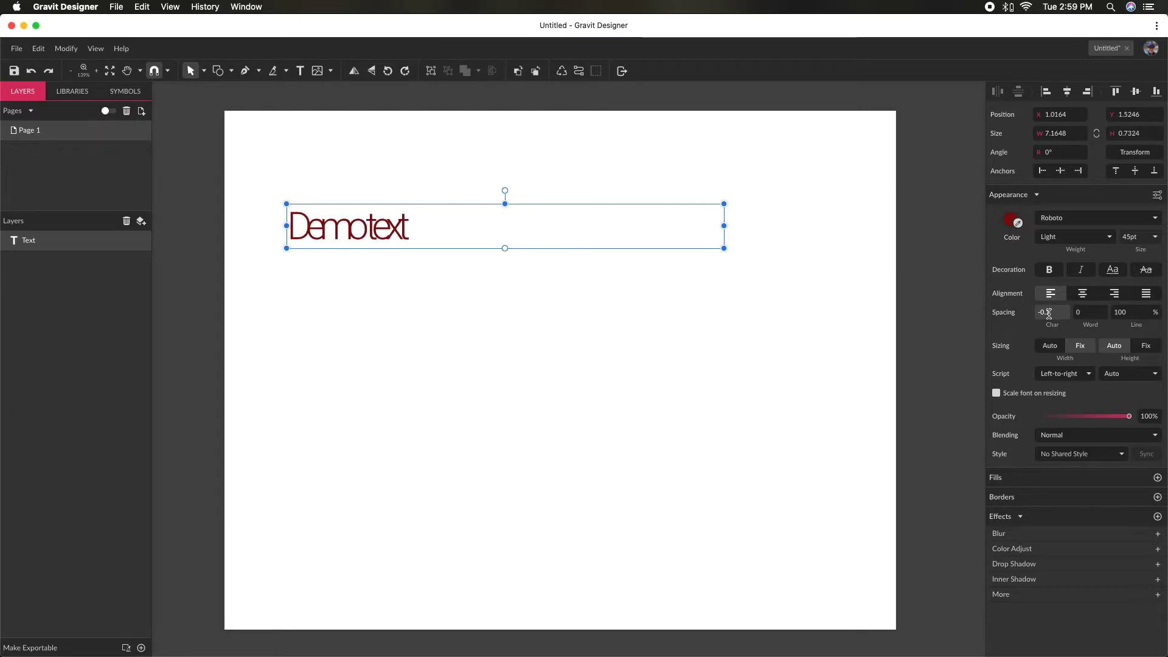
{"action": "key", "text": "Down"}
{"action": "key", "text": "Up"}
{"action": "key", "text": "Up"}
{"action": "key", "text": "Down"}
{"action": "key", "text": "Down"}
{"action": "key", "text": "Down"}
{"action": "key", "text": "Up"}
{"action": "key", "text": "Up"}
{"action": "key", "text": "Up"}
{"action": "key", "text": "Down"}
{"action": "key", "text": "Down"}
{"action": "key", "text": "Down"}
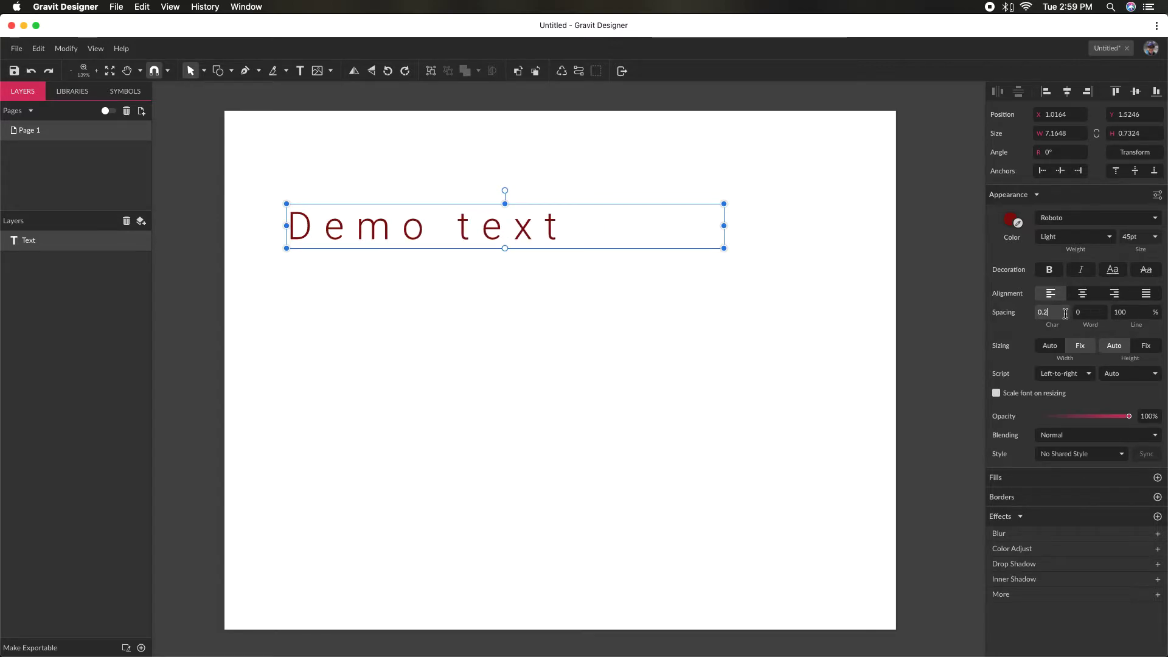
{"action": "key", "text": "Up"}
{"action": "key", "text": "Up"}
{"action": "key", "text": "Up"}
{"action": "key", "text": "Up"}
{"action": "key", "text": "Up"}
{"action": "key", "text": "Down"}
{"action": "key", "text": "Down"}
{"action": "key", "text": "Down"}
{"action": "key", "text": "Down"}
{"action": "key", "text": "Down"}
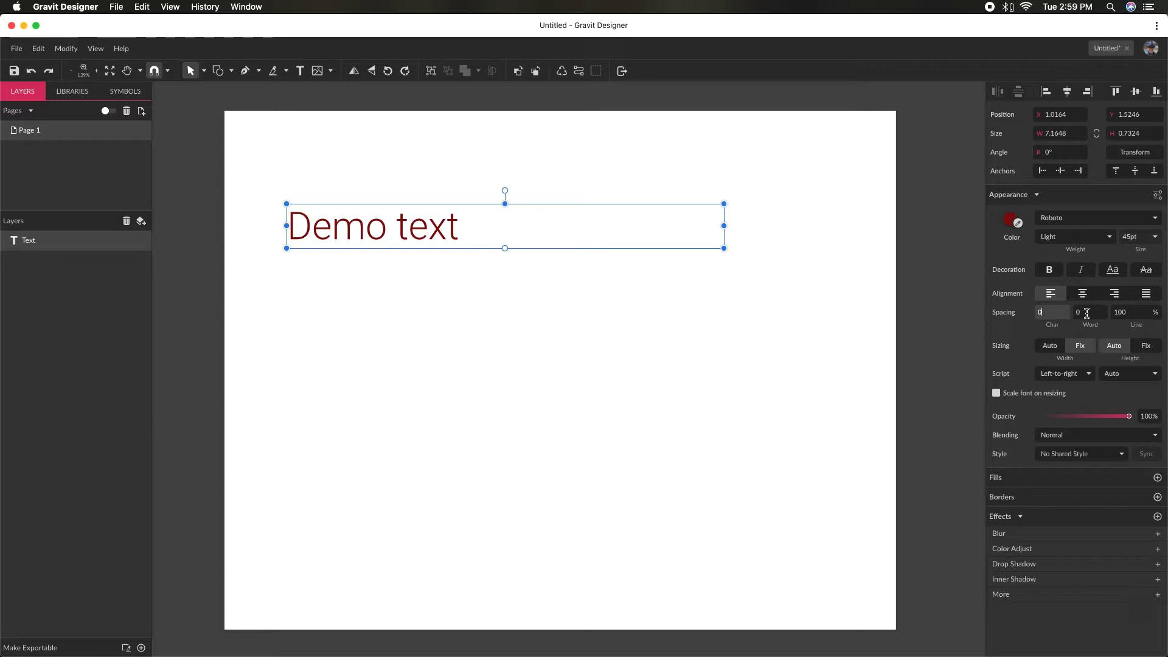
- Try larger and smaller word spacings on the "Demo text" object, including -0.1, and set the word spacing back to 0
{"action": "left_click", "coordinate": [1086, 314]}
{"action": "key", "text": "Up"}
{"action": "key", "text": "Up"}
{"action": "key", "text": "Up"}
{"action": "key", "text": "Up"}
{"action": "key", "text": "Up"}
{"action": "key", "text": "Up"}
{"action": "key", "text": "Up"}
{"action": "key", "text": "Up"}
{"action": "key", "text": "Up"}
{"action": "key", "text": "Up"}
{"action": "key", "text": "Up"}
{"action": "key", "text": "Up"}
{"action": "key", "text": "Up"}
{"action": "key", "text": "Up"}
{"action": "key", "text": "Up"}
{"action": "key", "text": "Down"}
{"action": "key", "text": "Down"}
{"action": "key", "text": "Down"}
{"action": "key", "text": "Down"}
{"action": "key", "text": "Down"}
{"action": "key", "text": "Down"}
{"action": "key", "text": "Down"}
{"action": "key", "text": "Down"}
{"action": "key", "text": "Down"}
{"action": "key", "text": "Down"}
{"action": "key", "text": "Down"}
{"action": "key", "text": "Down"}
{"action": "key", "text": "Down"}
{"action": "key", "text": "Down"}
{"action": "key", "text": "Down"}
{"action": "key", "text": "Down"}
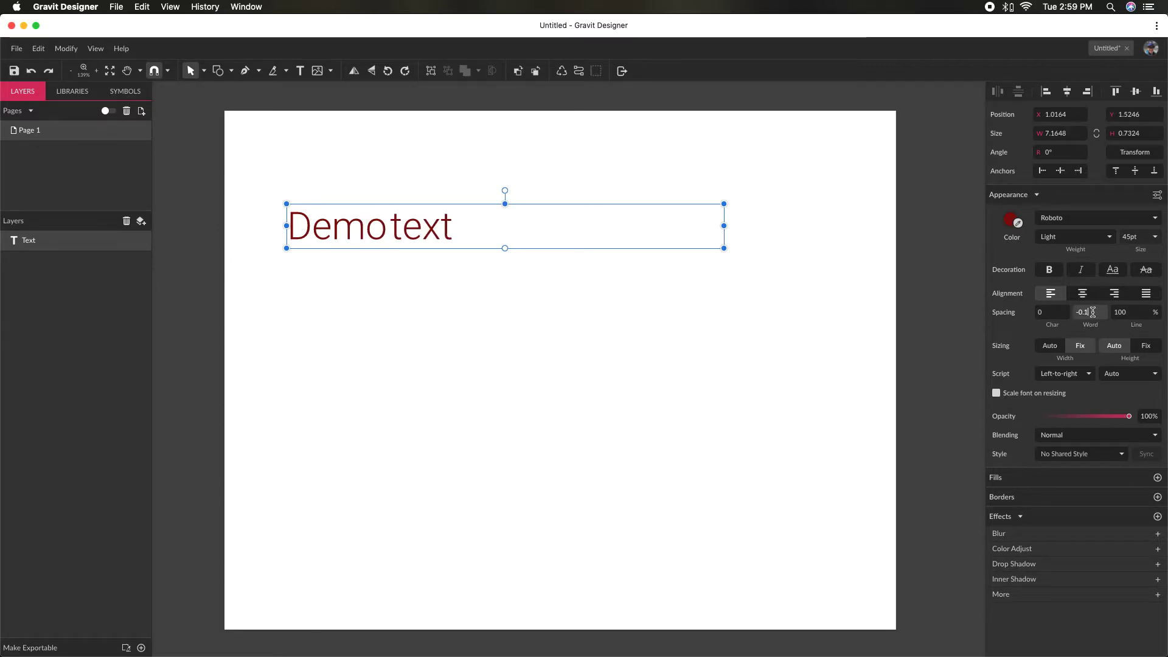
{"action": "key", "text": "Up"}
{"action": "key", "text": "Up"}
{"action": "key", "text": "Down"}
{"action": "key", "text": "Up"}
{"action": "key", "text": "Down"}
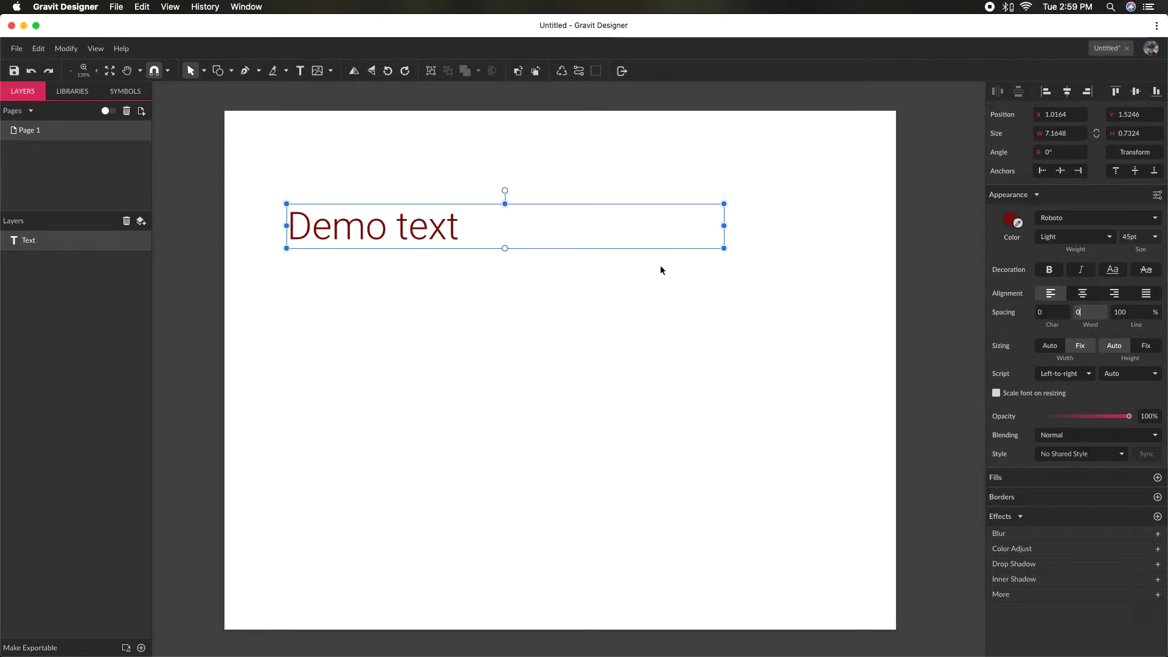
- Add a second line reading "Another demo text." below "Demo text" in the same text object
{"action": "double_click", "coordinate": [461, 228]}
{"action": "key", "text": "Return"}
{"action": "type", "text": "Another"}
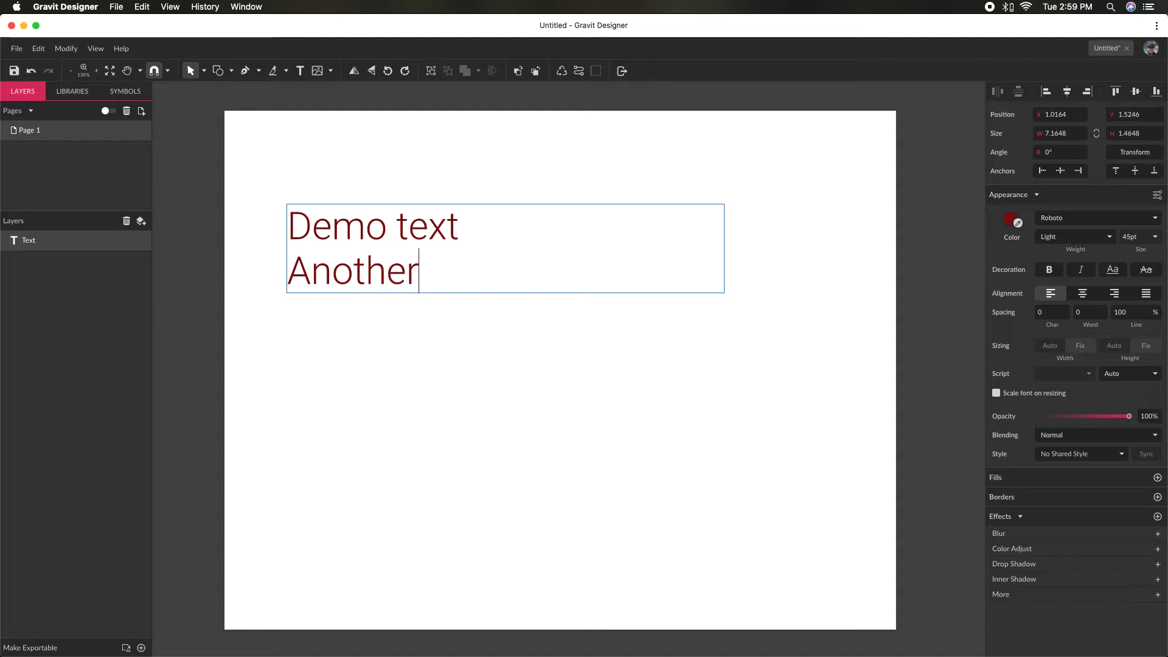
{"action": "type", "text": " demo te"}
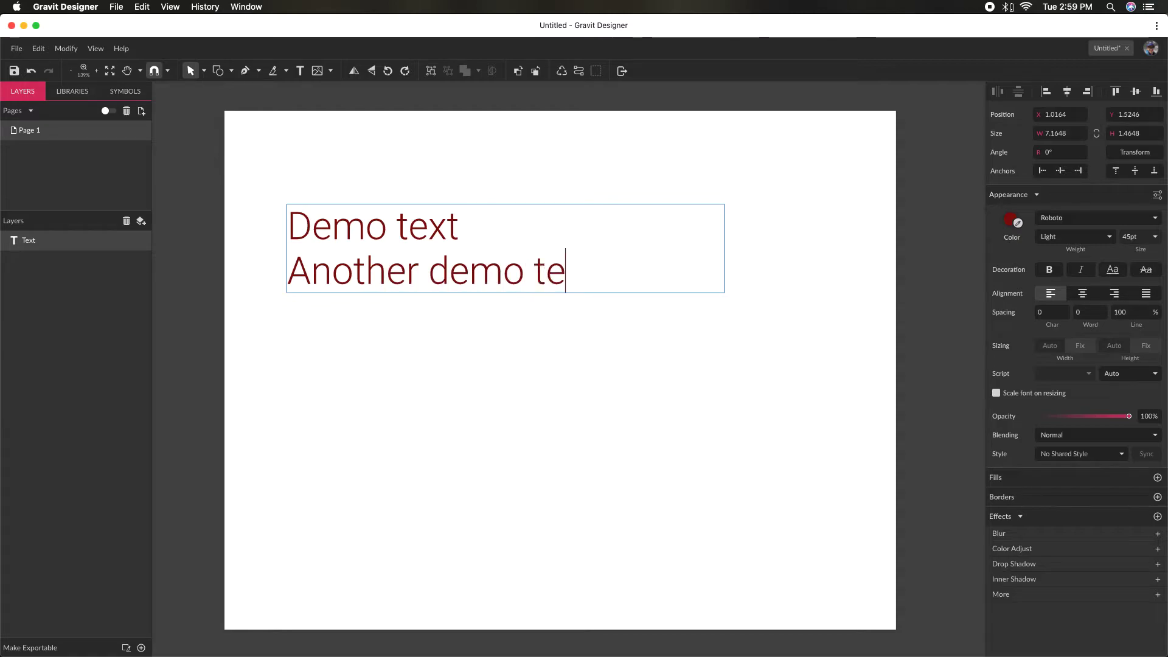
{"action": "type", "text": "xt."}
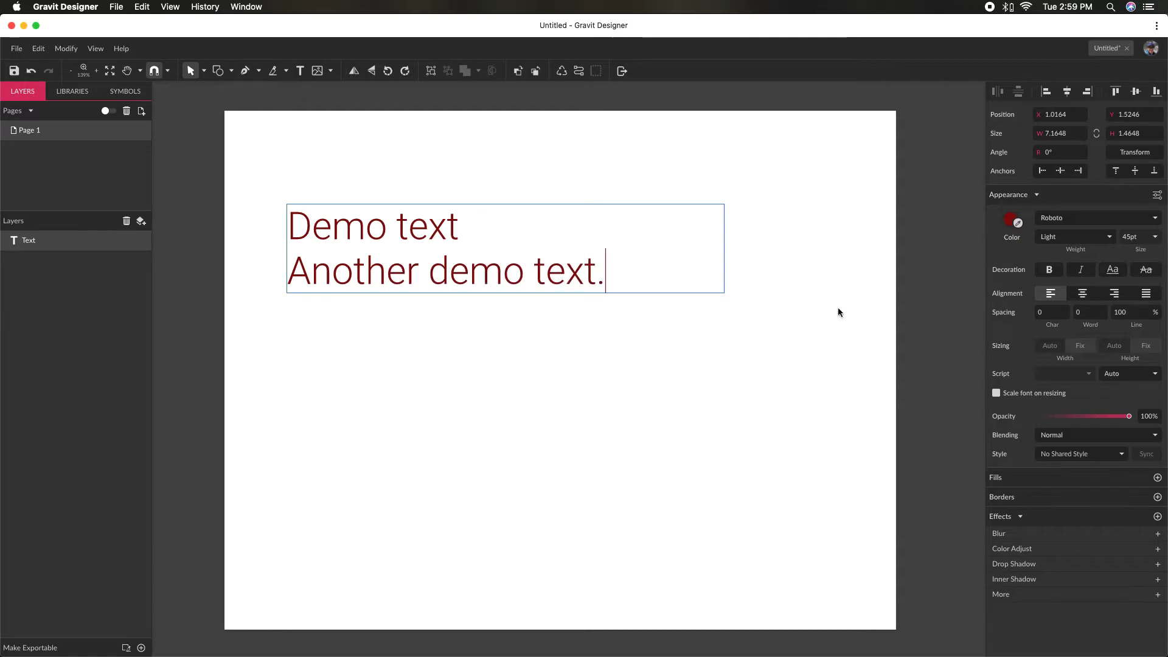
- Try to change the line spacing to 150% while the text is being edited, and leave text editing
{"action": "left_click", "coordinate": [1133, 313]}
{"action": "type", "text": "101"}
{"action": "scroll", "coordinate": [1133, 314], "scroll_direction": "up", "scroll_amount": 1}
{"action": "scroll", "coordinate": [1145, 312], "scroll_direction": "up", "scroll_amount": 3}
{"action": "scroll", "coordinate": [1145, 311], "scroll_direction": "up", "scroll_amount": 2}
{"action": "key", "text": "BackSpace"}
{"action": "key", "text": "BackSpace"}
{"action": "key", "text": "BackSpace"}
{"action": "key", "text": "BackSpace"}
{"action": "key", "text": "BackSpace"}
{"action": "type", "text": "150"}
{"action": "key", "text": "Return"}
{"action": "key", "text": "Escape"}
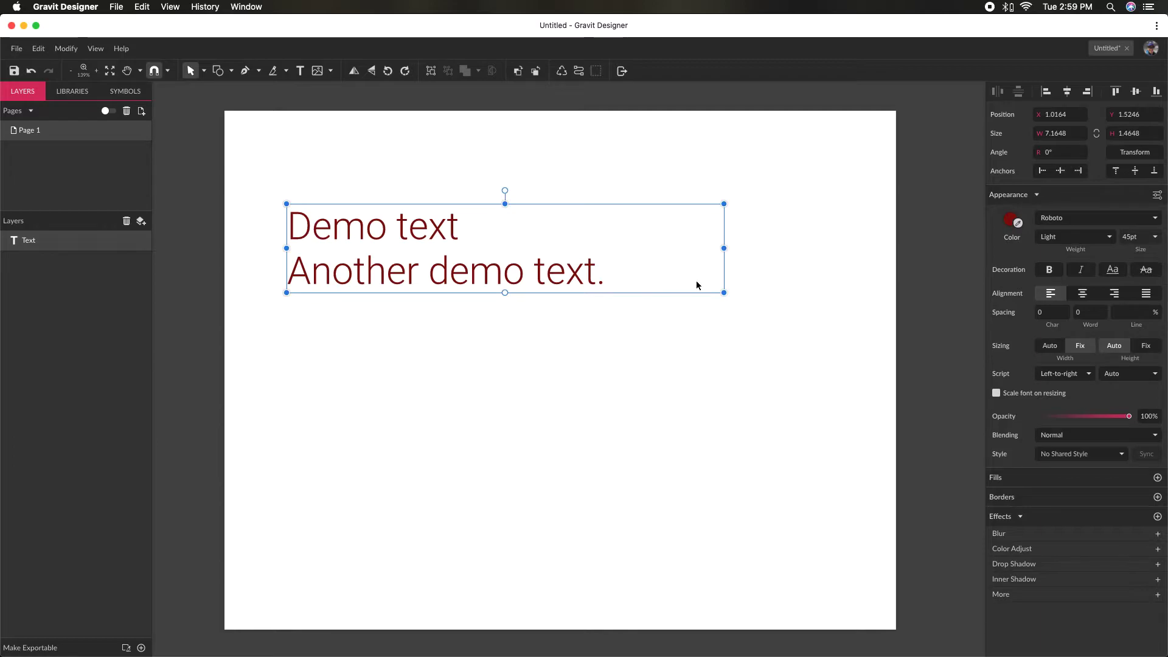
- Try a line spacing of 150% on the two-line text, and set the line spacing to 130%
{"action": "left_click", "coordinate": [1127, 315]}
{"action": "type", "text": "150"}
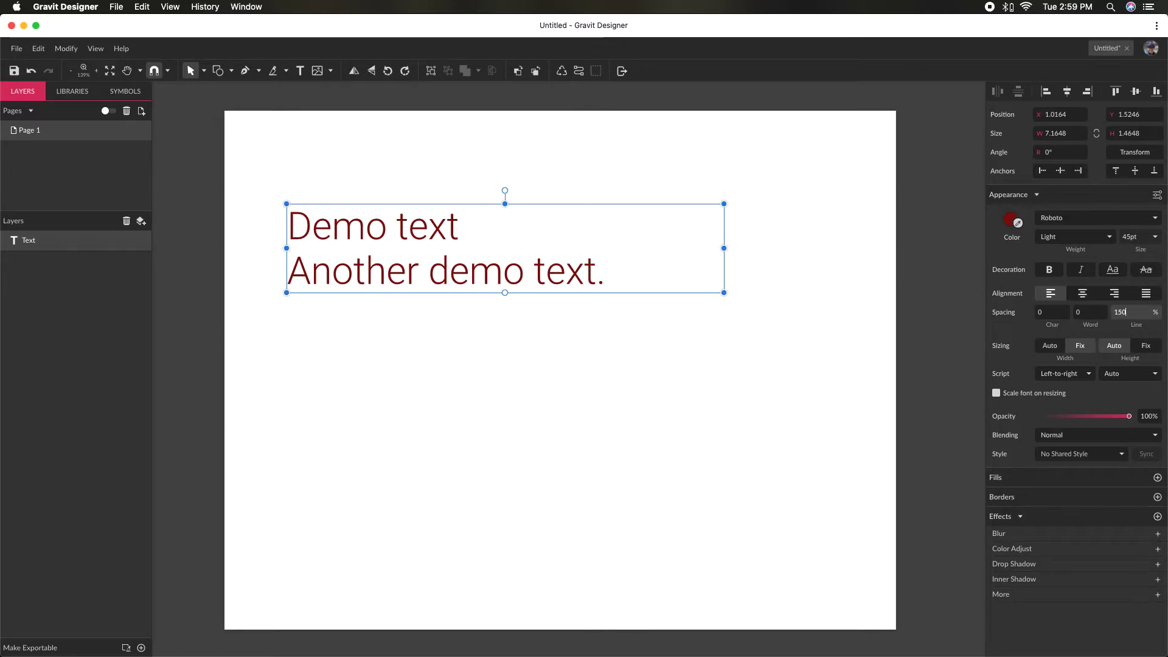
{"action": "key", "text": "Return"}
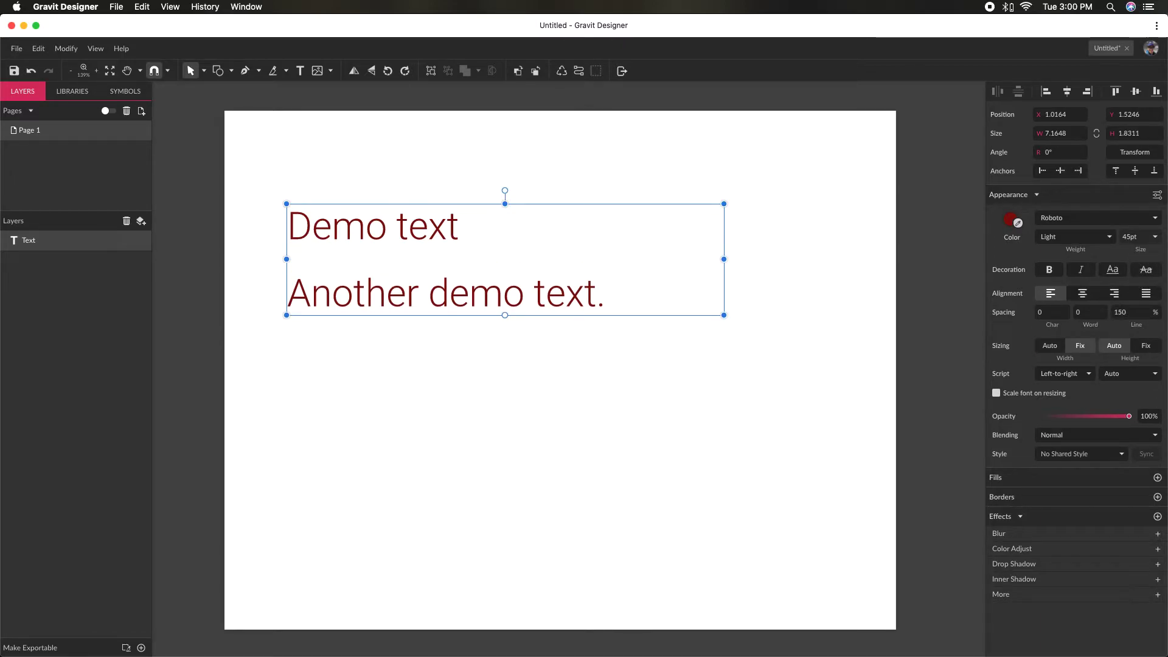
{"action": "double_click", "coordinate": [1131, 316]}
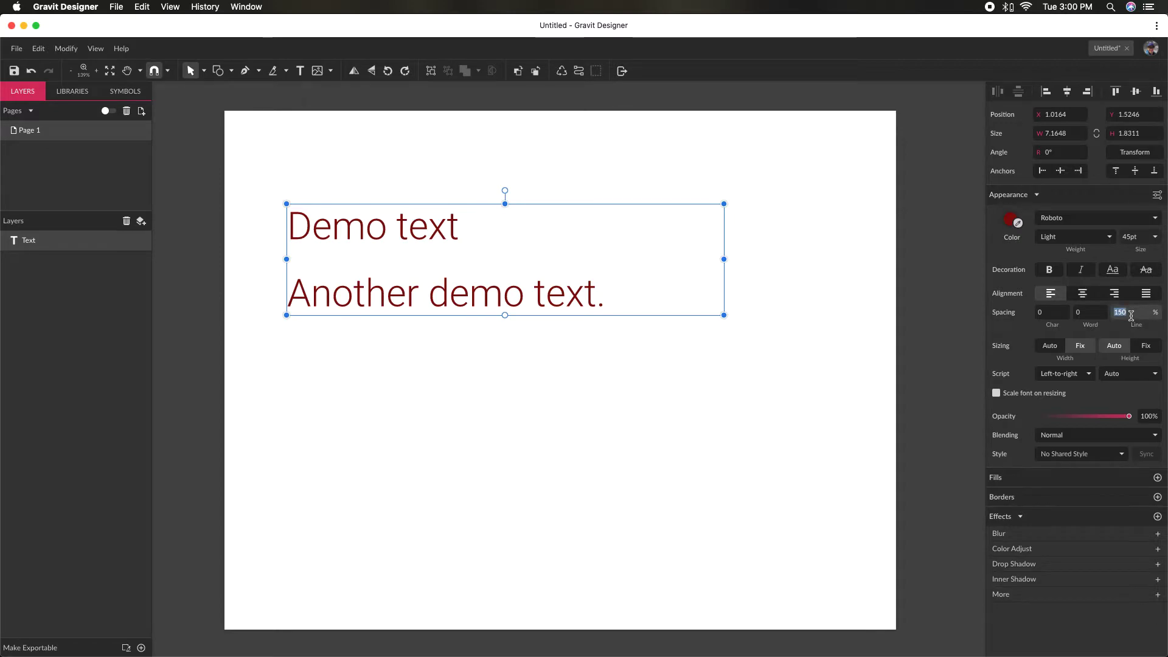
{"action": "type", "text": "130"}
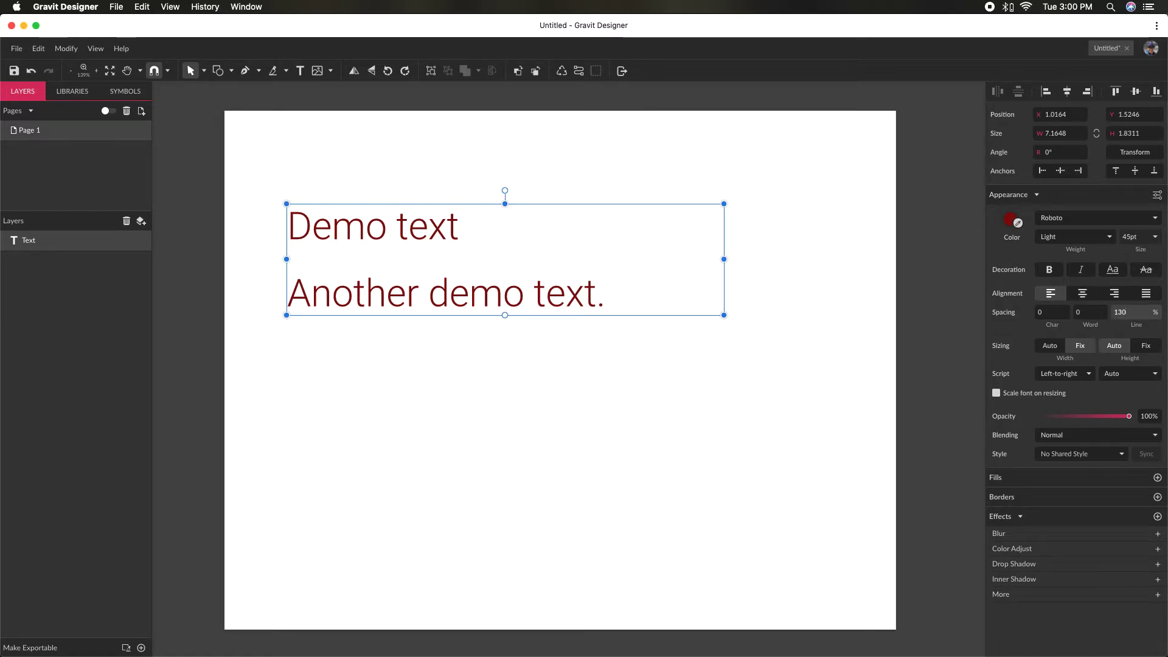
{"action": "key", "text": "Return"}
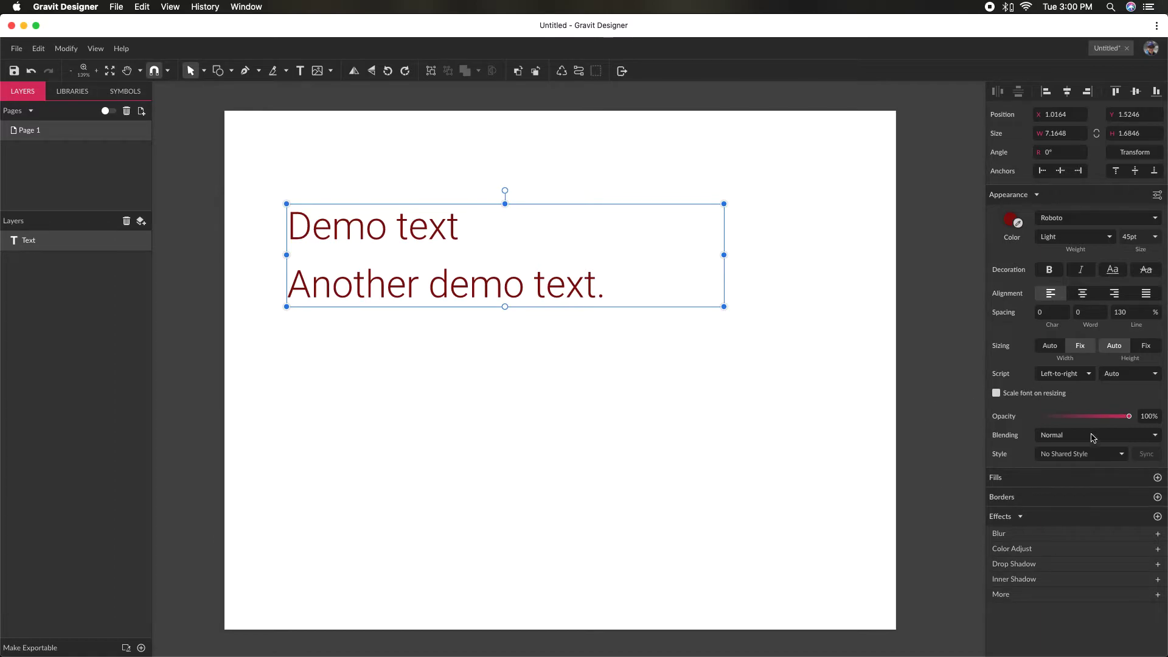
{"action": "left_click_drag", "start_coordinate": [1070, 424], "coordinate": [1154, 413]}
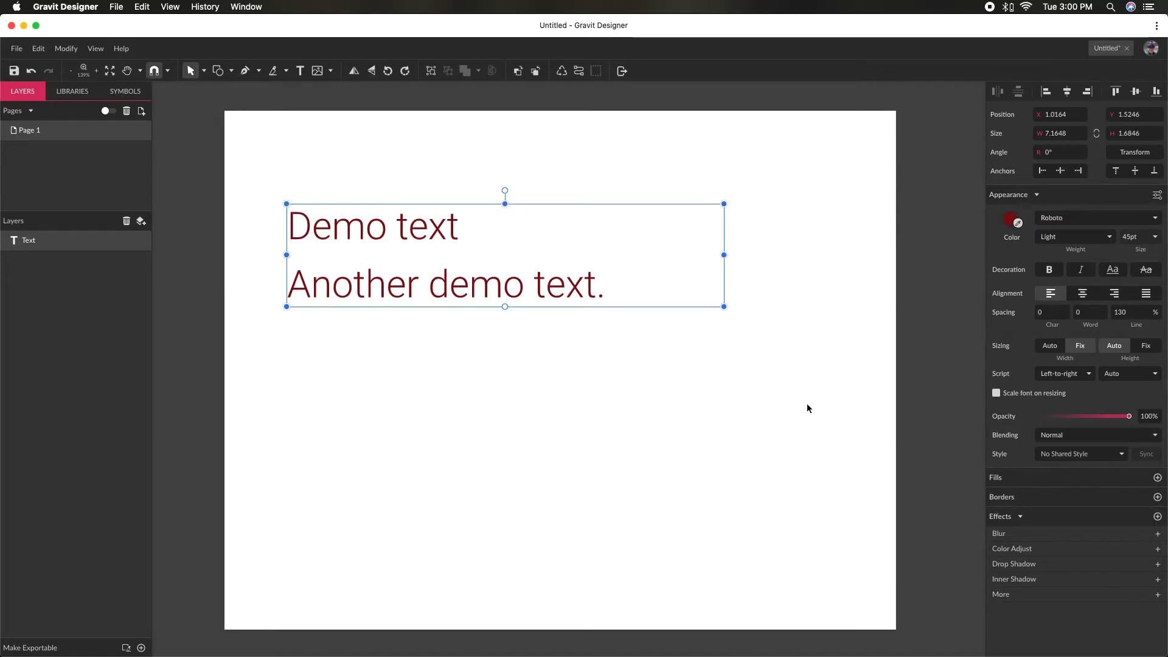
- Draw a closed five-point shape about 7.23 by 5.05 inches with the Pen tool, overlapping the text
{"action": "left_click", "coordinate": [465, 402]}
{"action": "key", "text": "p"}
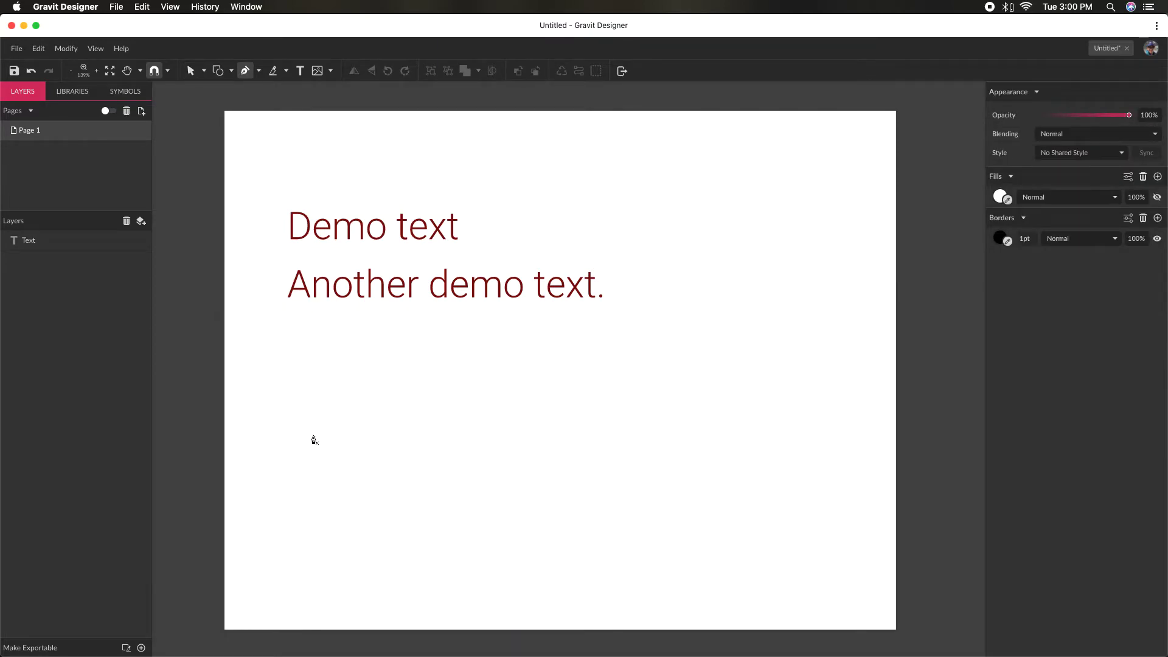
{"action": "left_click", "coordinate": [309, 438]}
{"action": "left_click", "coordinate": [575, 200]}
{"action": "left_click", "coordinate": [751, 318]}
{"action": "left_click_drag", "start_coordinate": [731, 506], "coordinate": [723, 508]}
{"action": "left_click", "coordinate": [388, 480]}
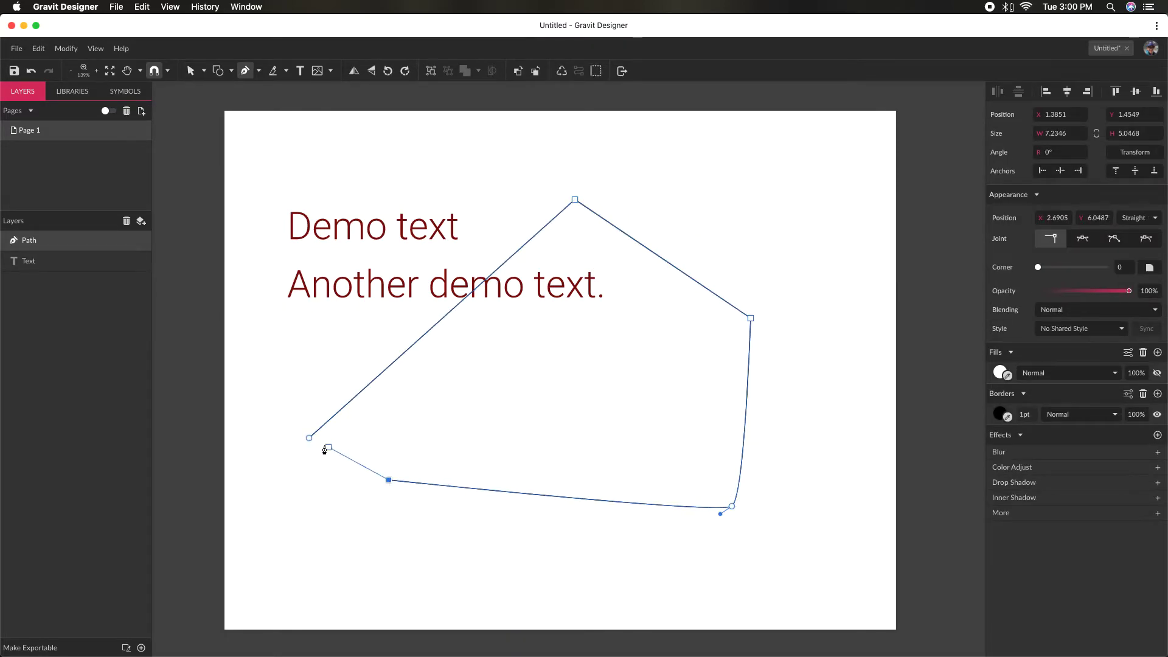
{"action": "left_click", "coordinate": [309, 438]}
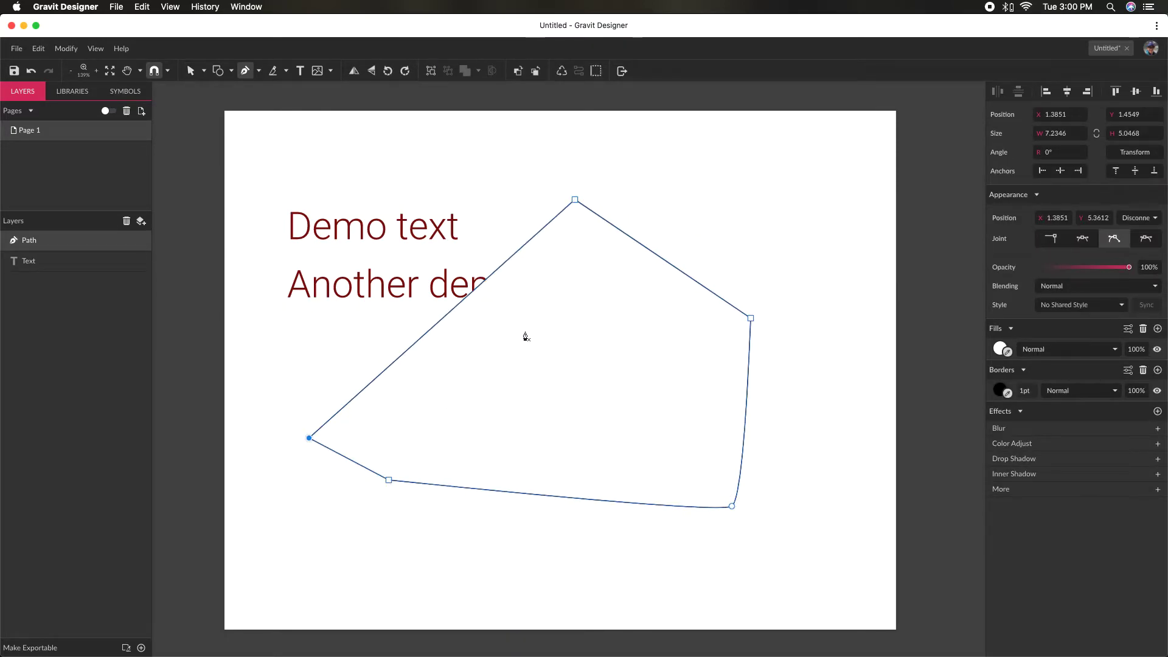
- Fill the closed path with a dark blue color
{"action": "left_click", "coordinate": [998, 348]}
{"action": "left_click_drag", "start_coordinate": [1038, 381], "coordinate": [1120, 407]}
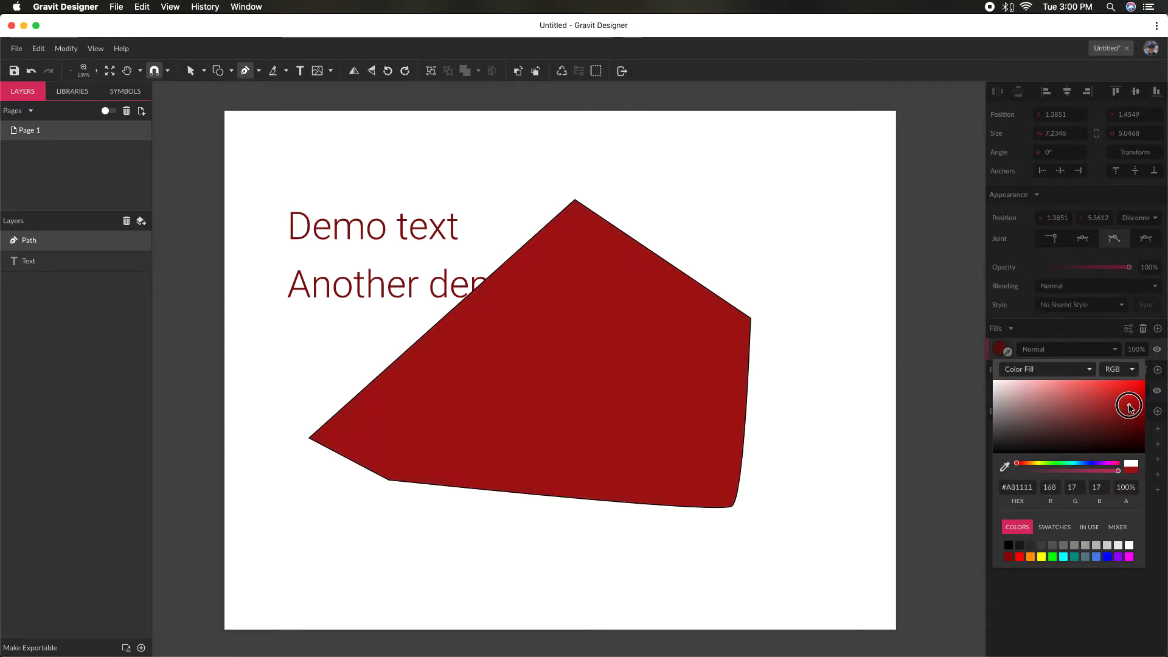
{"action": "left_click", "coordinate": [1124, 418]}
{"action": "mouse_move", "coordinate": [1075, 464]}
{"action": "left_mouse_down"}
{"action": "mouse_move", "coordinate": [1092, 464]}
{"action": "mouse_move", "coordinate": [1080, 464]}
{"action": "left_mouse_up"}
- Move the text object above the blue path in the layer order
{"action": "left_click", "coordinate": [398, 273]}
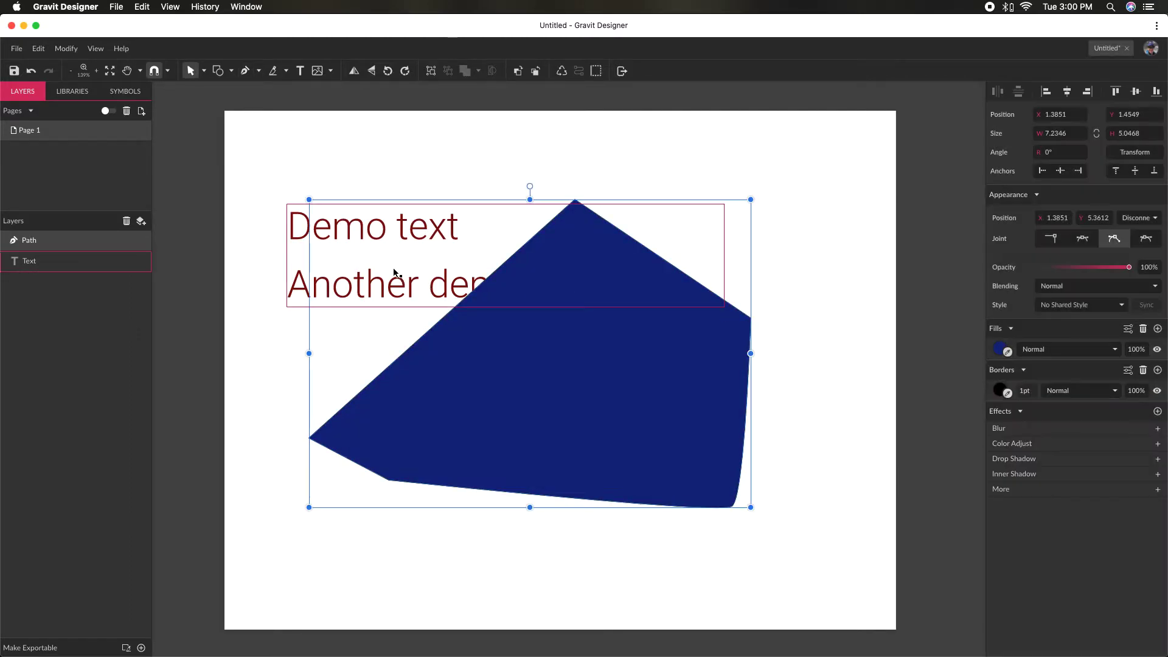
{"action": "left_click", "coordinate": [395, 271]}
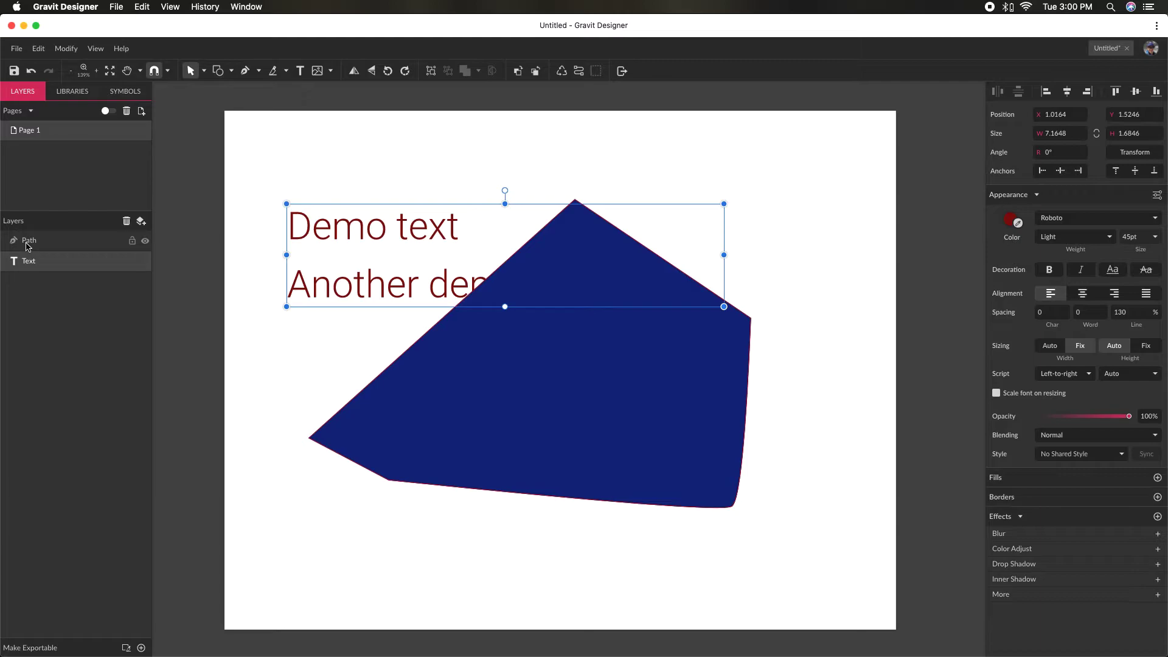
{"action": "left_click_drag", "start_coordinate": [29, 259], "coordinate": [27, 231]}
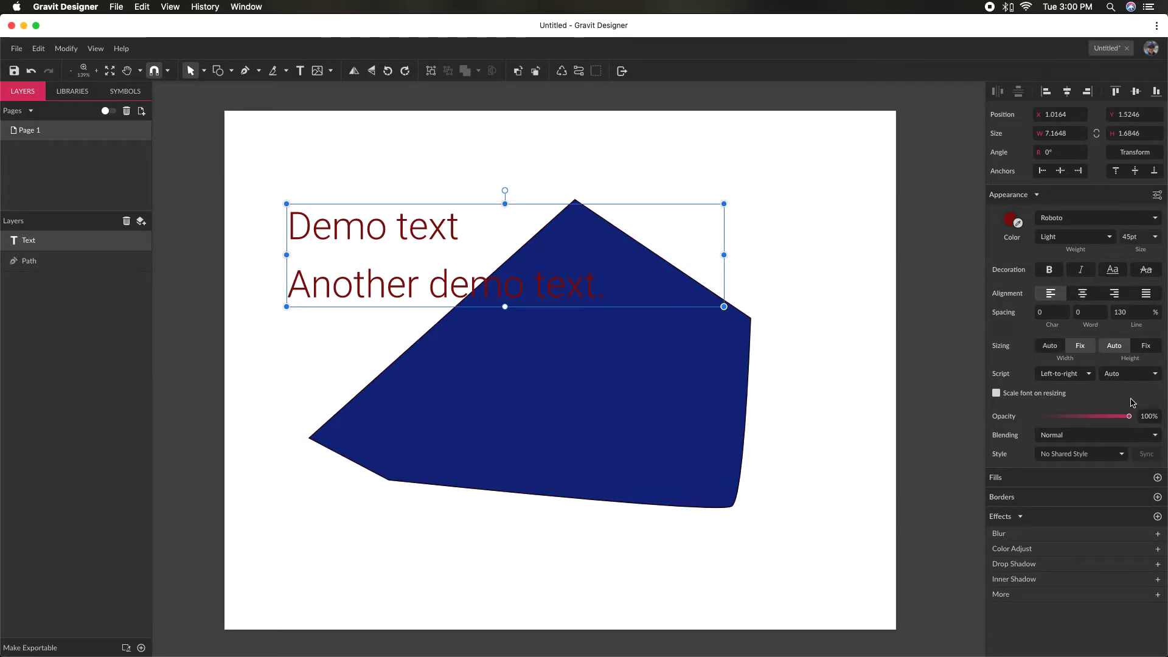
- Set the text's blending mode to Multiply and move it further over the blue path, to about X 1.78, Y 2.29
{"action": "left_click", "coordinate": [1086, 435]}
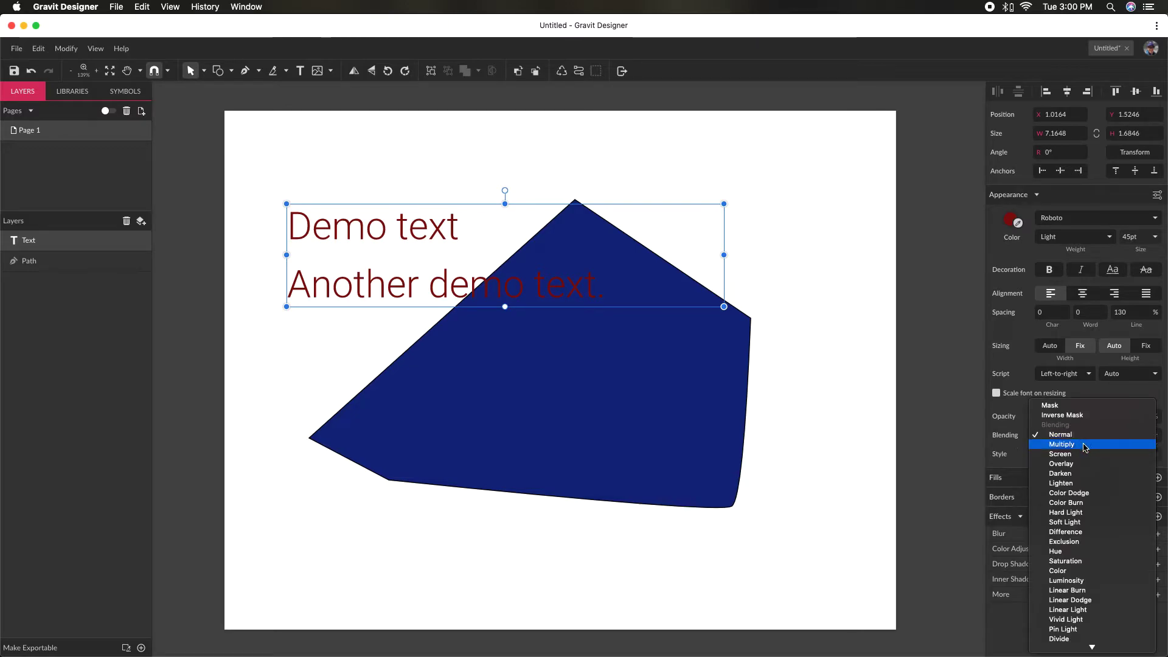
{"action": "left_click", "coordinate": [1076, 444]}
{"action": "left_click_drag", "start_coordinate": [434, 291], "coordinate": [474, 335]}
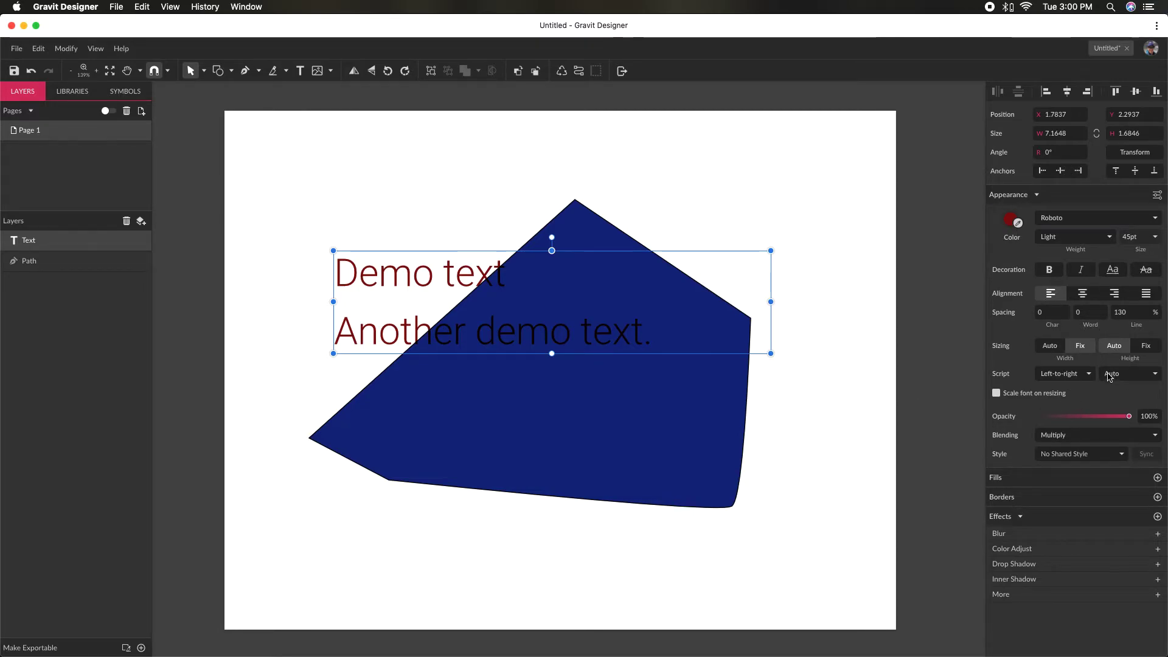
- Switch the text's blending mode to Screen and move the blue path behind it to about X 0.26, Y 0.81
{"action": "left_click", "coordinate": [1100, 436]}
{"action": "left_click", "coordinate": [1100, 443]}
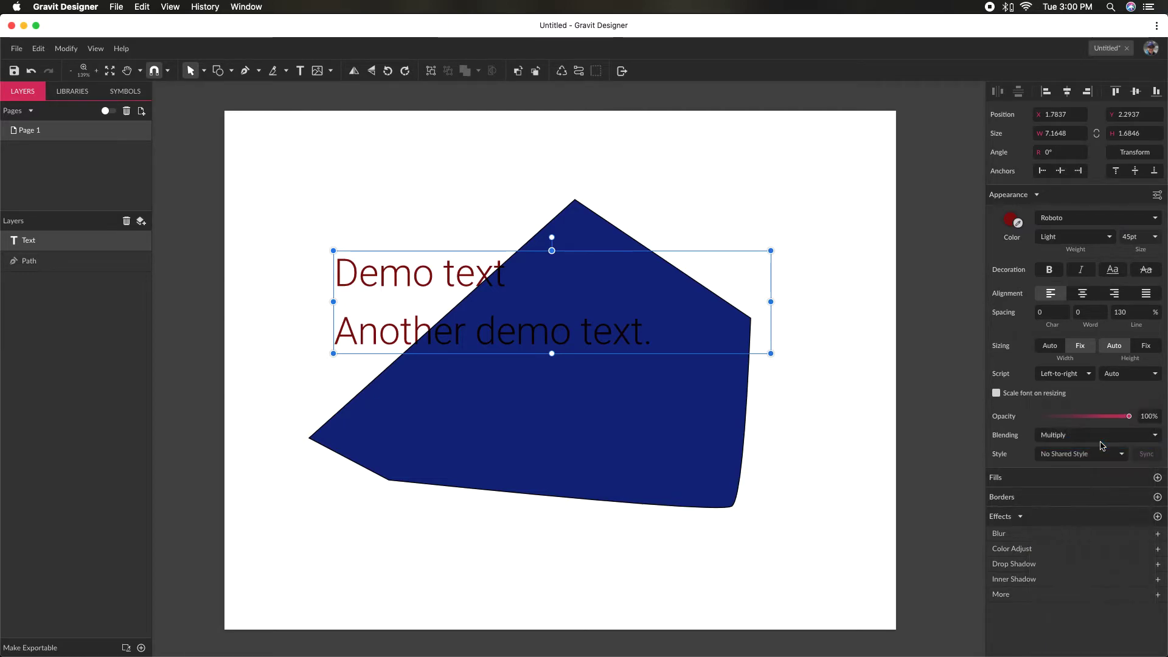
{"action": "mouse_move", "coordinate": [589, 338]}
{"action": "left_mouse_down"}
{"action": "mouse_move", "coordinate": [636, 391]}
{"action": "mouse_move", "coordinate": [570, 337]}
{"action": "left_mouse_up"}
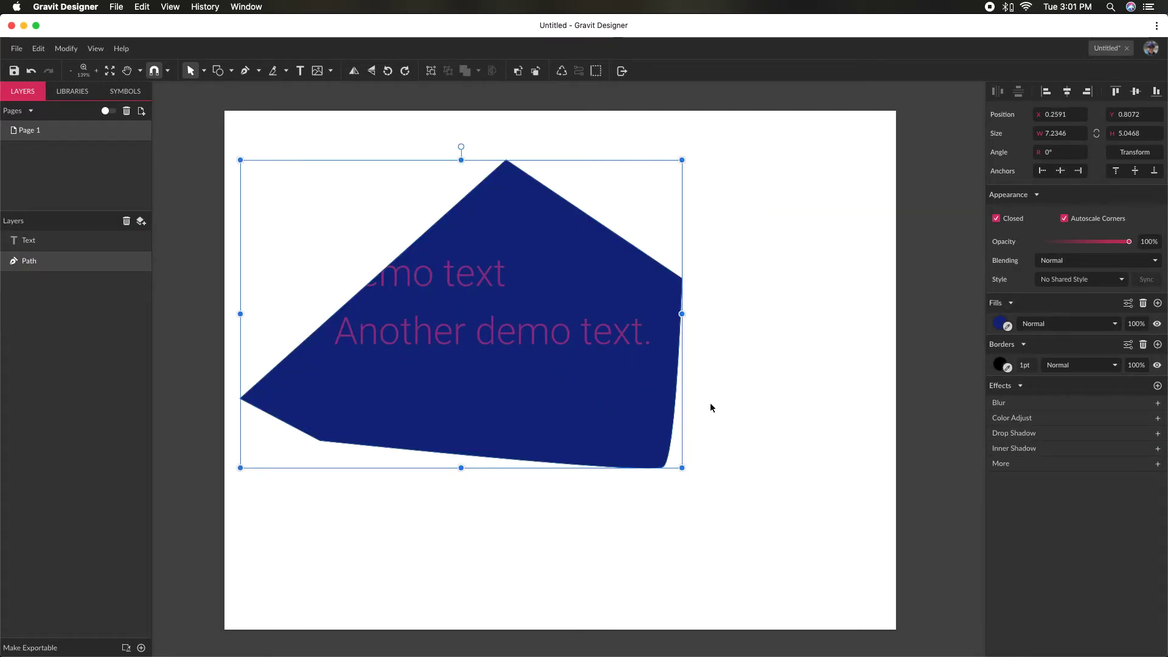
{"action": "left_click", "coordinate": [840, 404]}
- Delete the text object and undo the deletion
{"action": "left_click", "coordinate": [611, 344]}
{"action": "key", "text": "Delete"}
{"action": "left_click", "coordinate": [625, 382]}
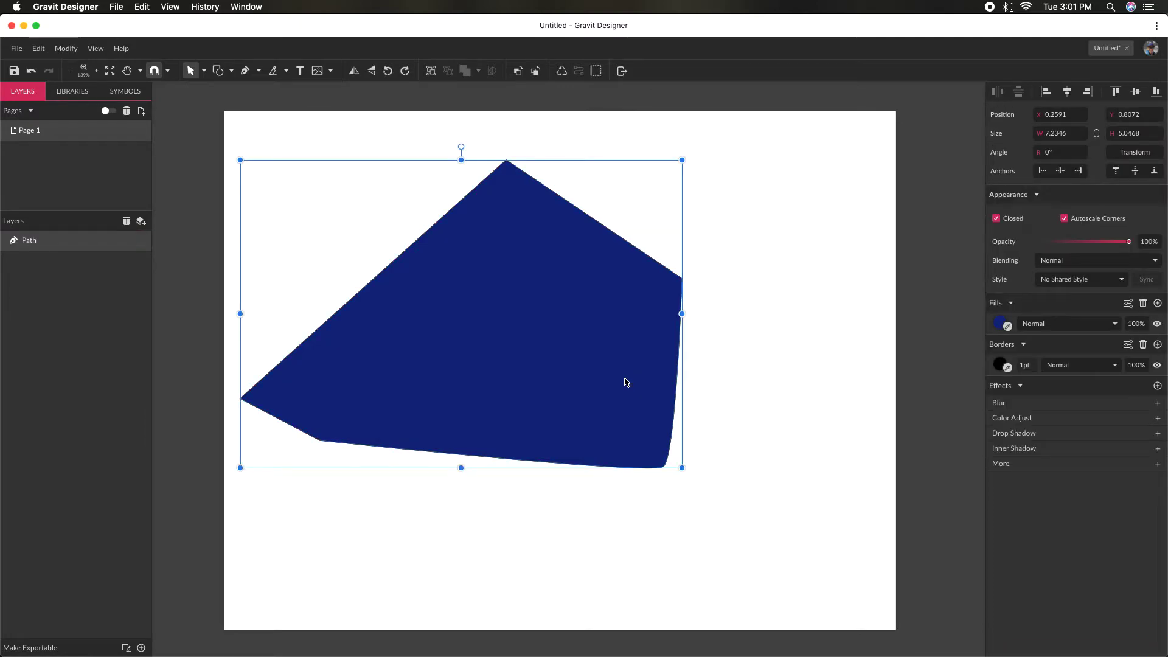
{"action": "key", "text": "ctrl+z"}
- Delete the blue path from behind the text
{"action": "left_click", "coordinate": [748, 429]}
{"action": "left_click", "coordinate": [592, 432]}
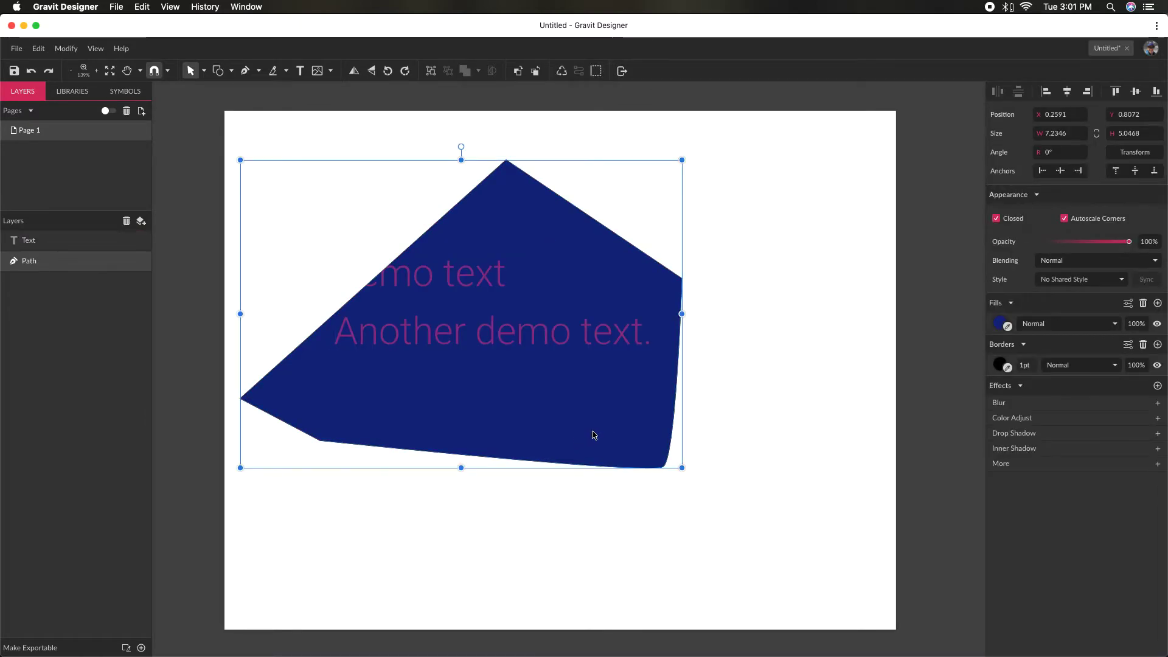
{"action": "key", "text": "Delete"}
- Set the text's blending mode back to Normal and move it near the page's upper-left corner, to about X 0.43, Y 0.38
{"action": "left_click_drag", "start_coordinate": [596, 488], "coordinate": [402, 170]}
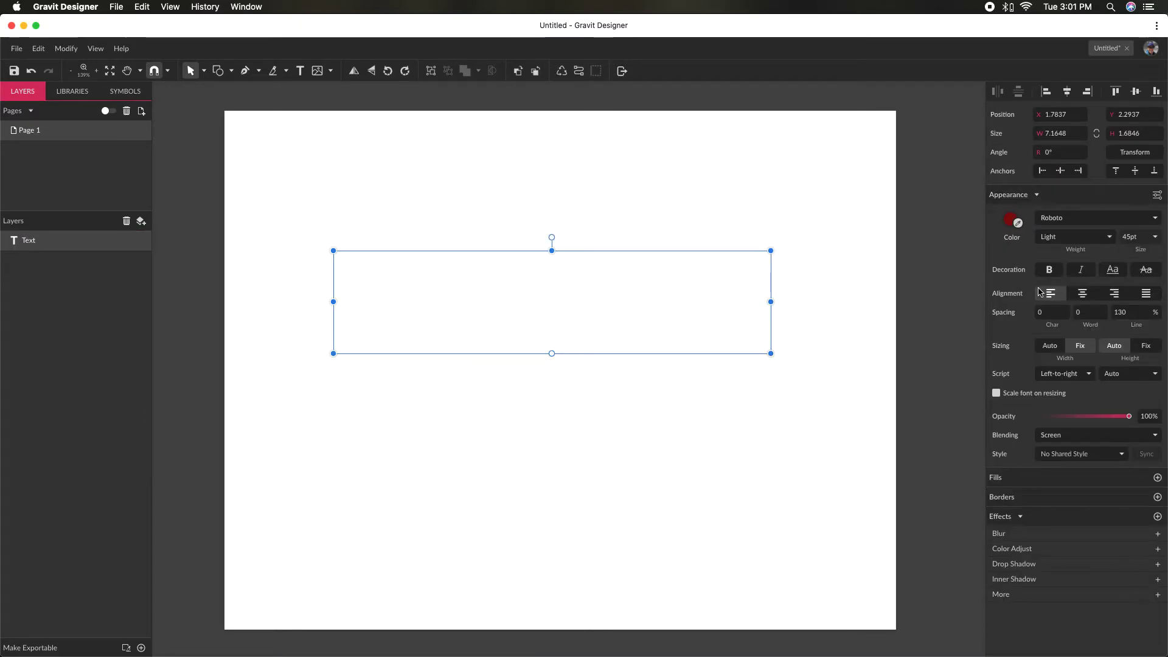
{"action": "left_click", "coordinate": [1092, 437]}
{"action": "left_click", "coordinate": [1082, 411]}
{"action": "left_click", "coordinate": [840, 354]}
{"action": "left_click_drag", "start_coordinate": [442, 285], "coordinate": [361, 174]}
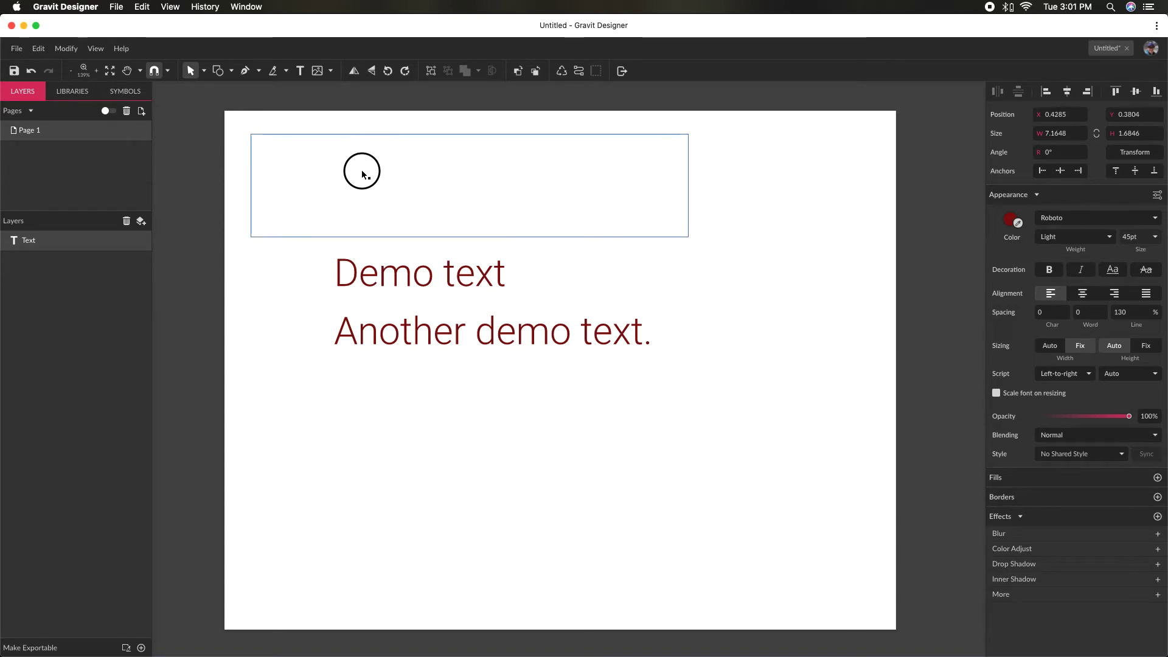
{"action": "left_click", "coordinate": [479, 327]}
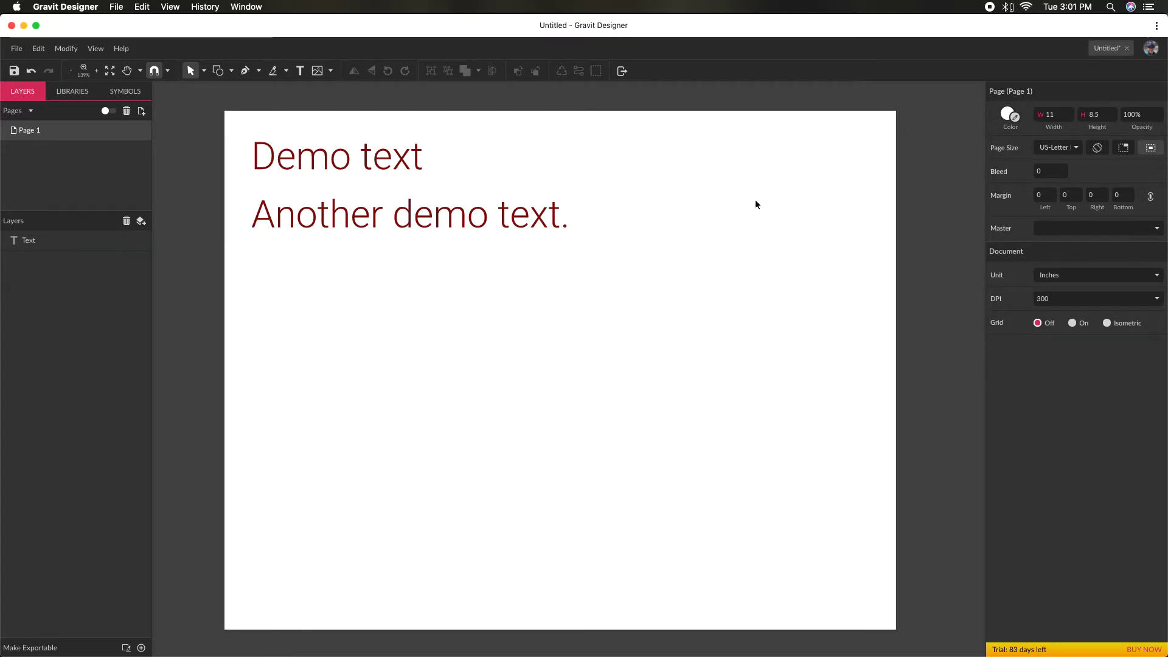
- Activate the Text tool and view the imported fonts available as the font choice
{"action": "key", "text": "t"}
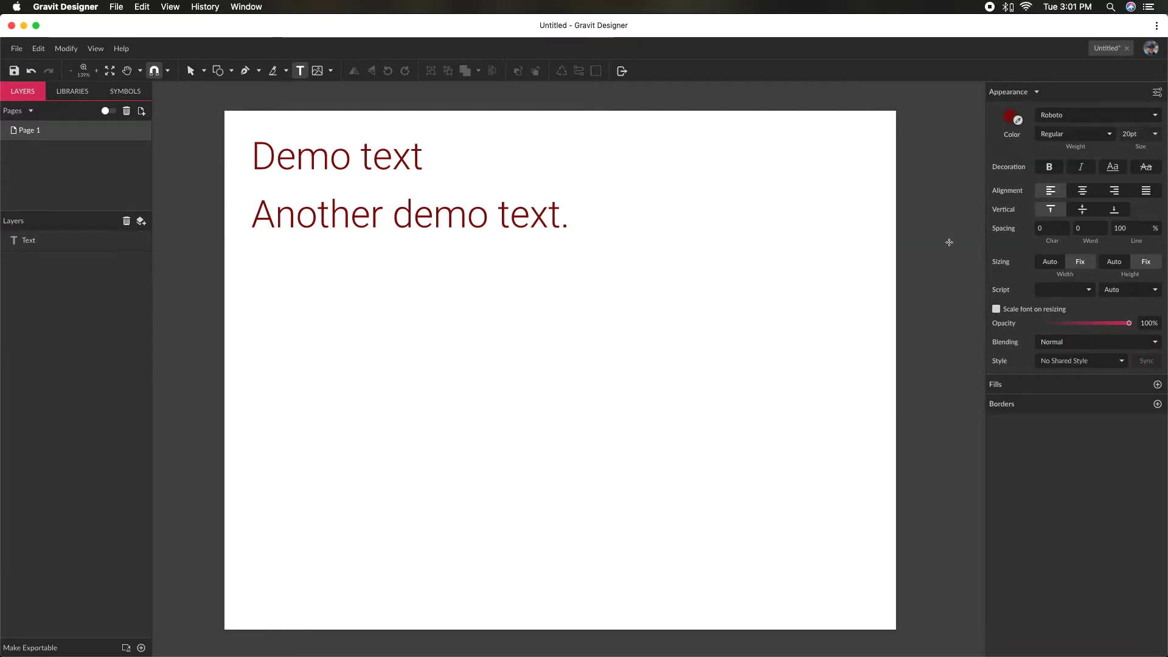
{"action": "left_click", "coordinate": [1074, 115]}
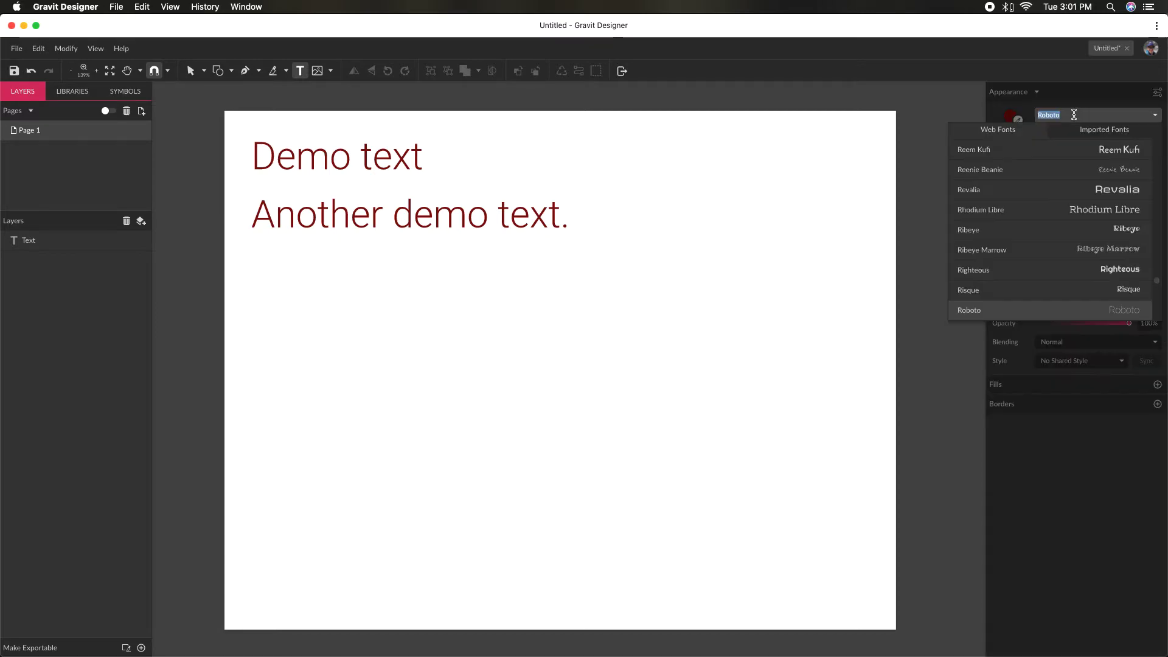
{"action": "left_click", "coordinate": [1064, 139]}
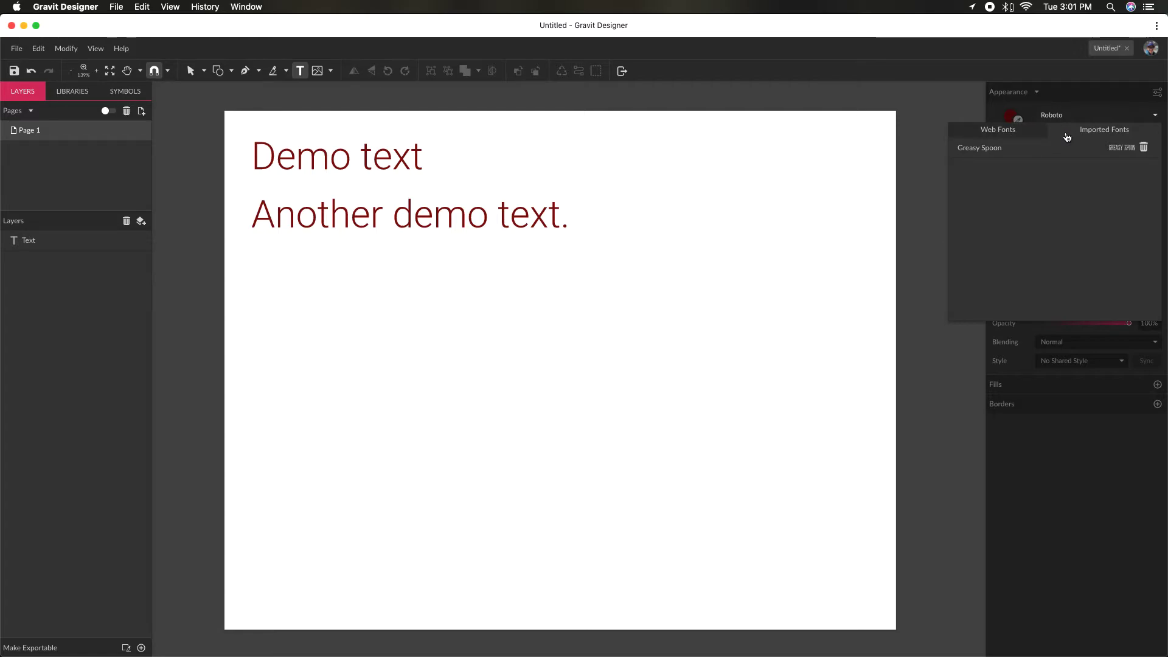
- View the web fonts offered for the text and the import options for adding new fonts
{"action": "left_click", "coordinate": [1007, 138]}
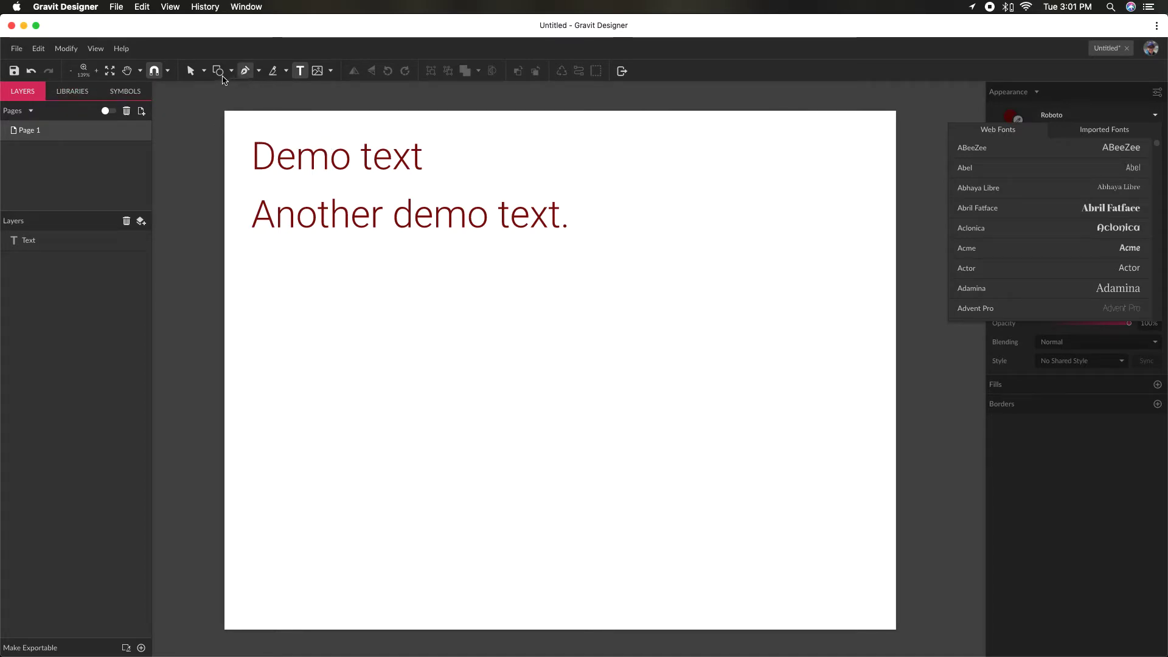
{"action": "left_click", "coordinate": [21, 54]}
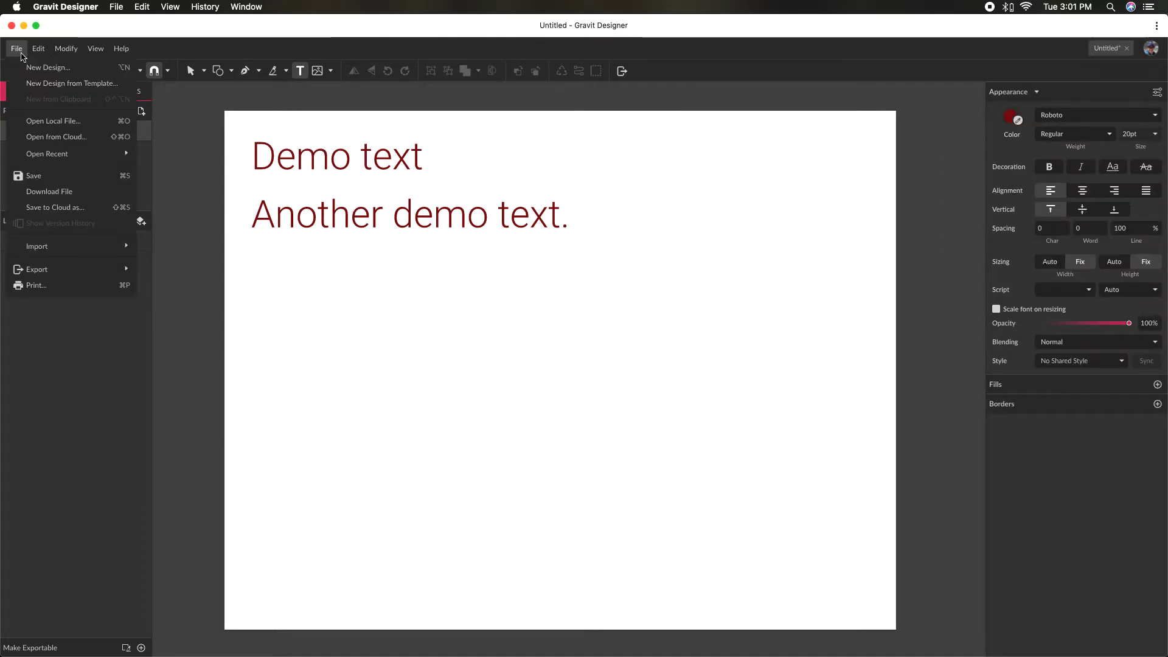
{"action": "mouse_move", "coordinate": [72, 248]}
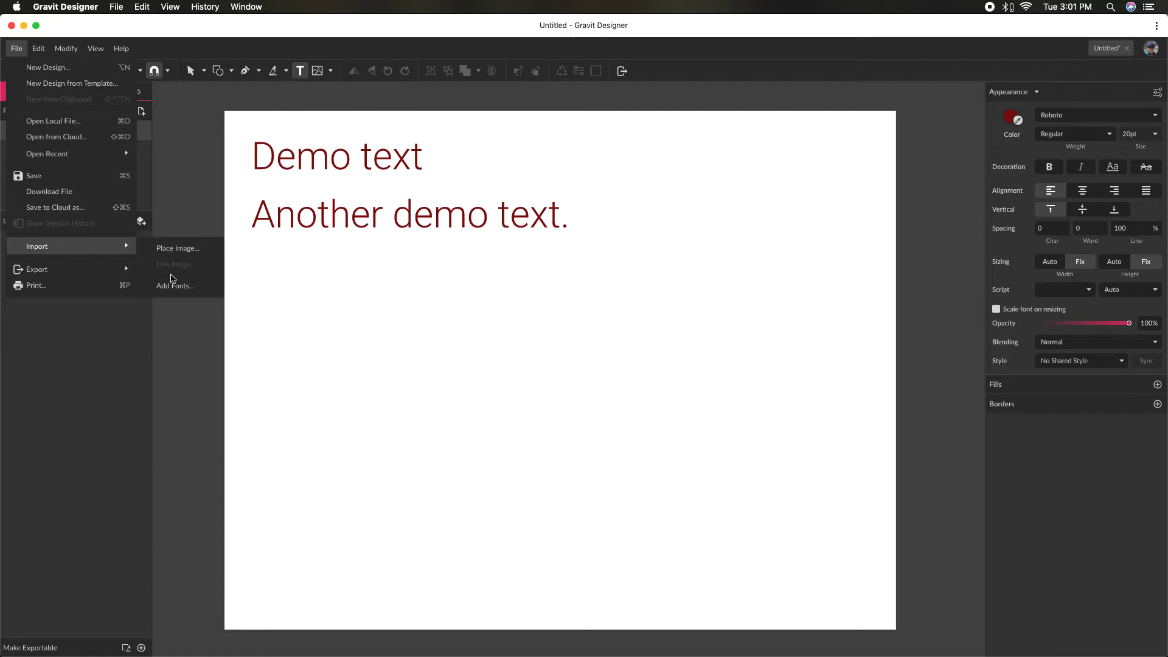
{"action": "left_click", "coordinate": [185, 415]}
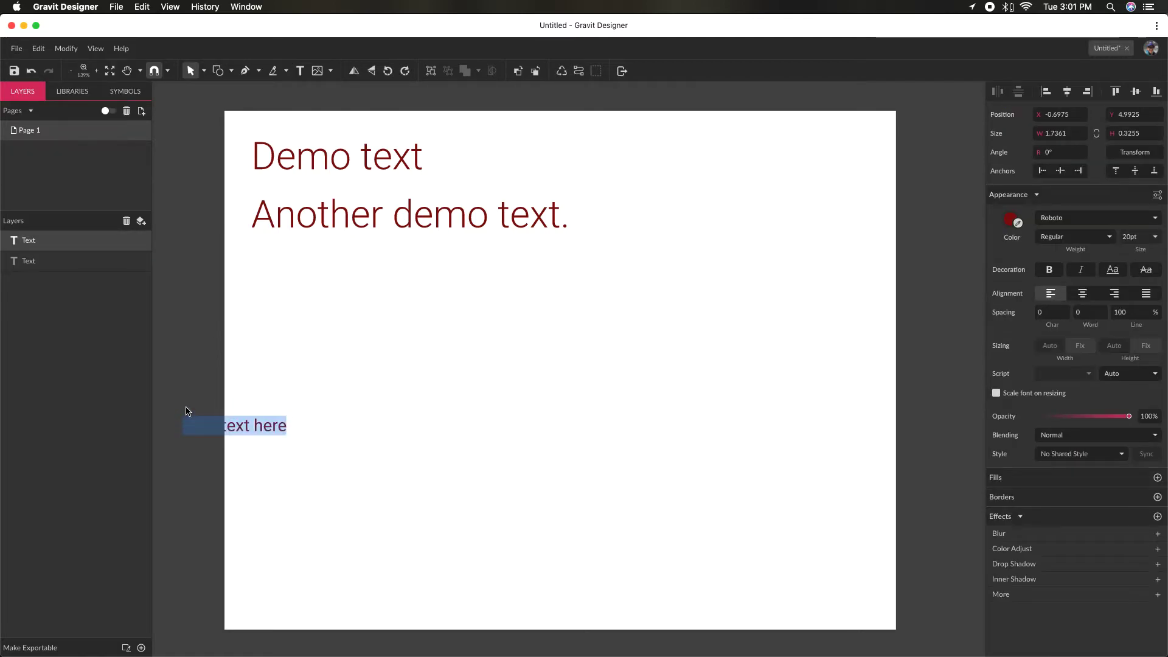
{"action": "key", "text": "Escape"}
{"action": "key", "text": "Delete"}
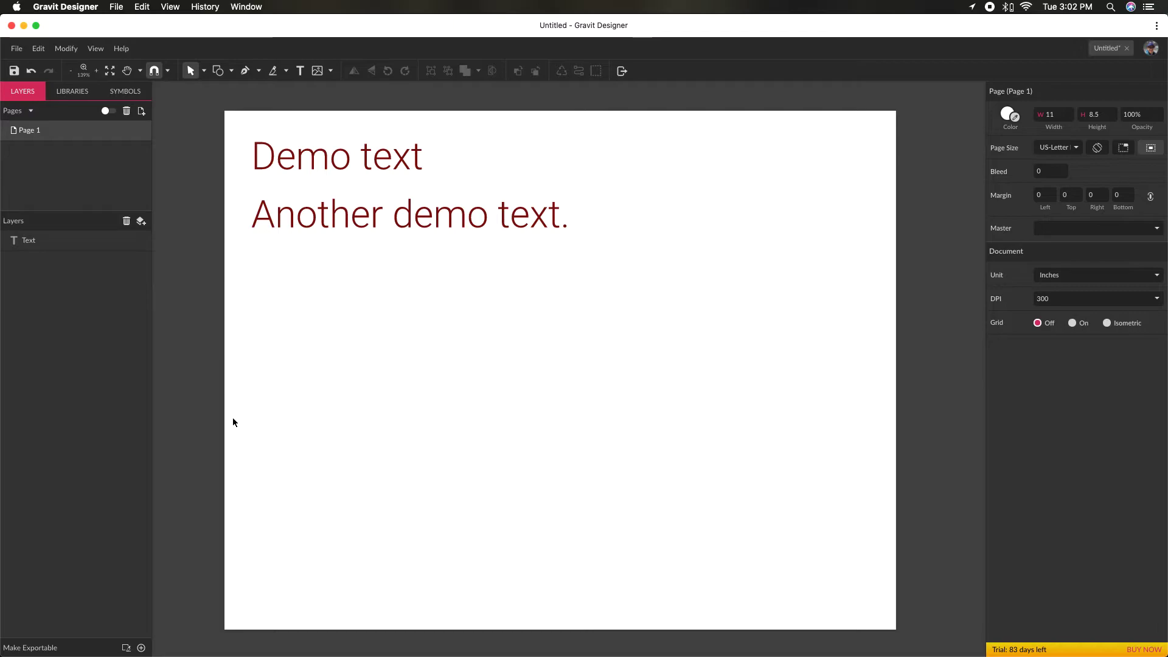
- Switch to Chrome, look over the Sherlock font page, and open the DaFont home page
{"action": "key", "text": "super+Tab"}
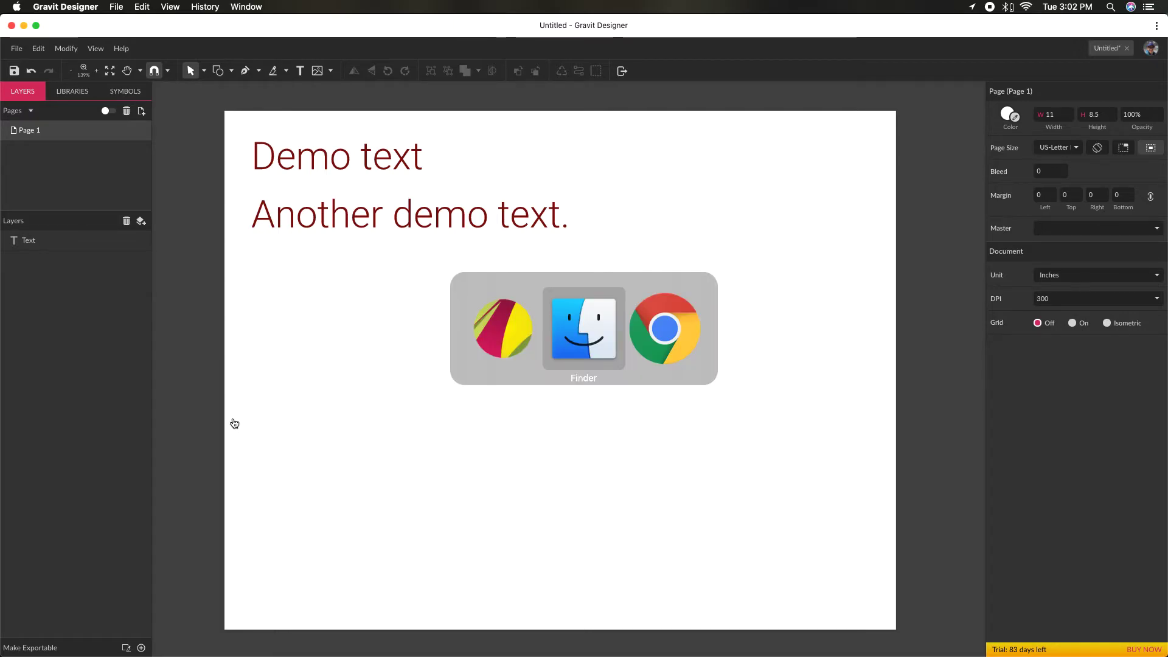
{"action": "key", "text": "super+Tab"}
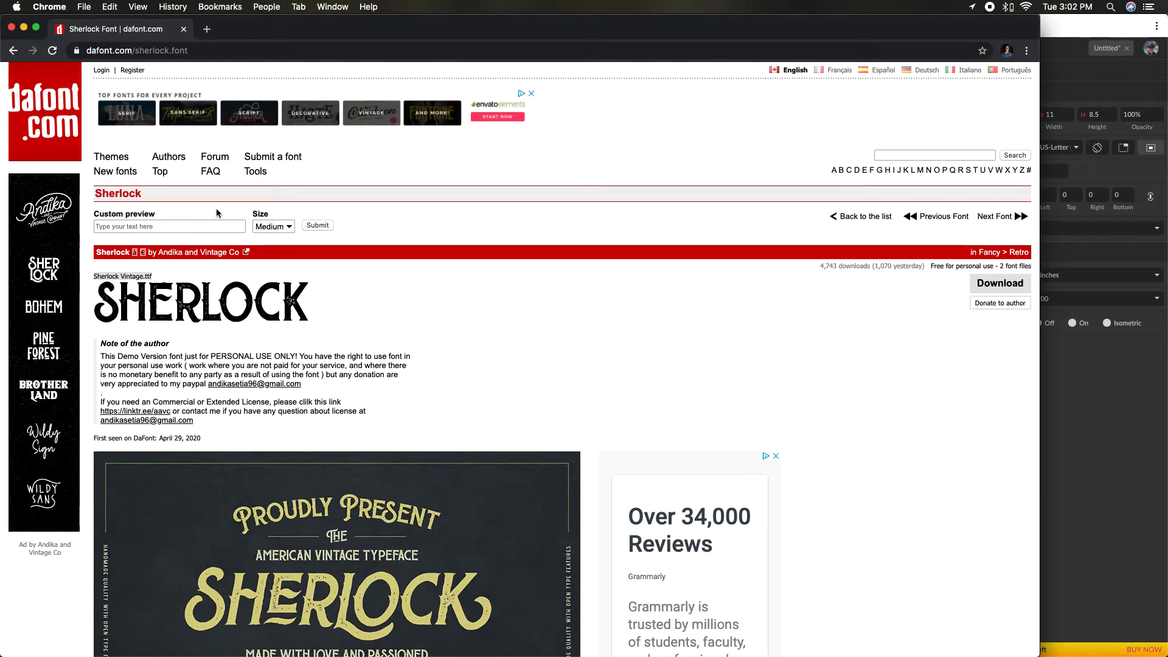
{"action": "scroll", "coordinate": [340, 169], "scroll_direction": "down", "scroll_amount": 1}
{"action": "scroll", "coordinate": [339, 175], "scroll_direction": "down", "scroll_amount": 5}
{"action": "scroll", "coordinate": [339, 175], "scroll_direction": "up", "scroll_amount": 6}
{"action": "left_click", "coordinate": [53, 98]}
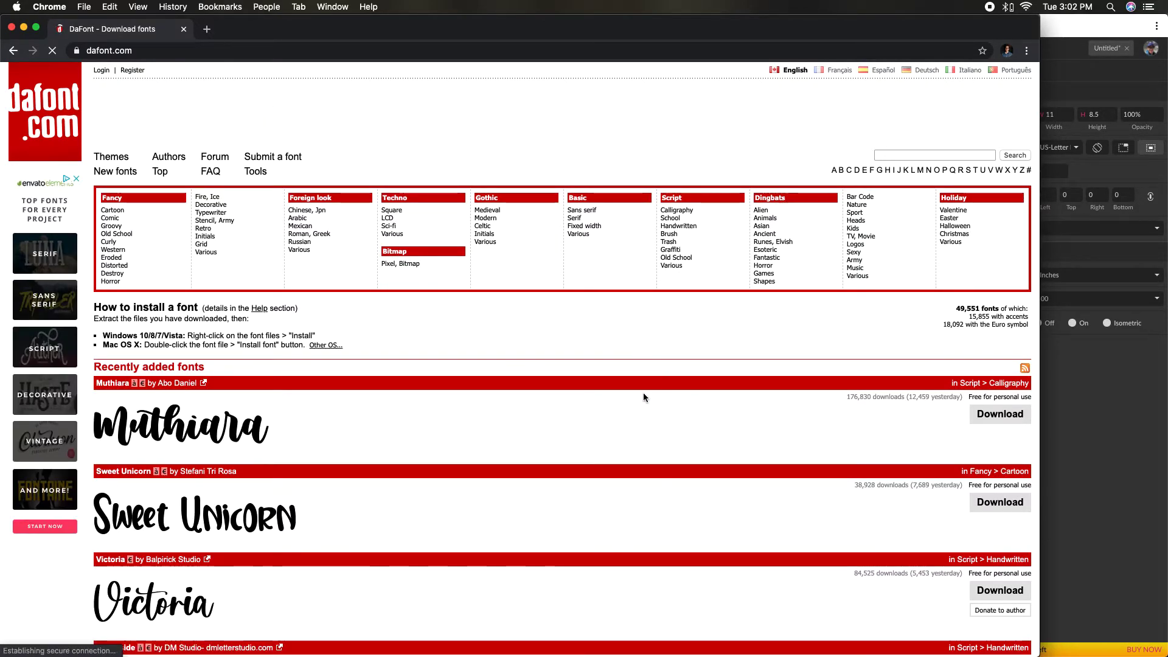
{"action": "scroll", "coordinate": [622, 410], "scroll_direction": "down", "scroll_amount": 10}
{"action": "scroll", "coordinate": [619, 413], "scroll_direction": "up", "scroll_amount": 10}
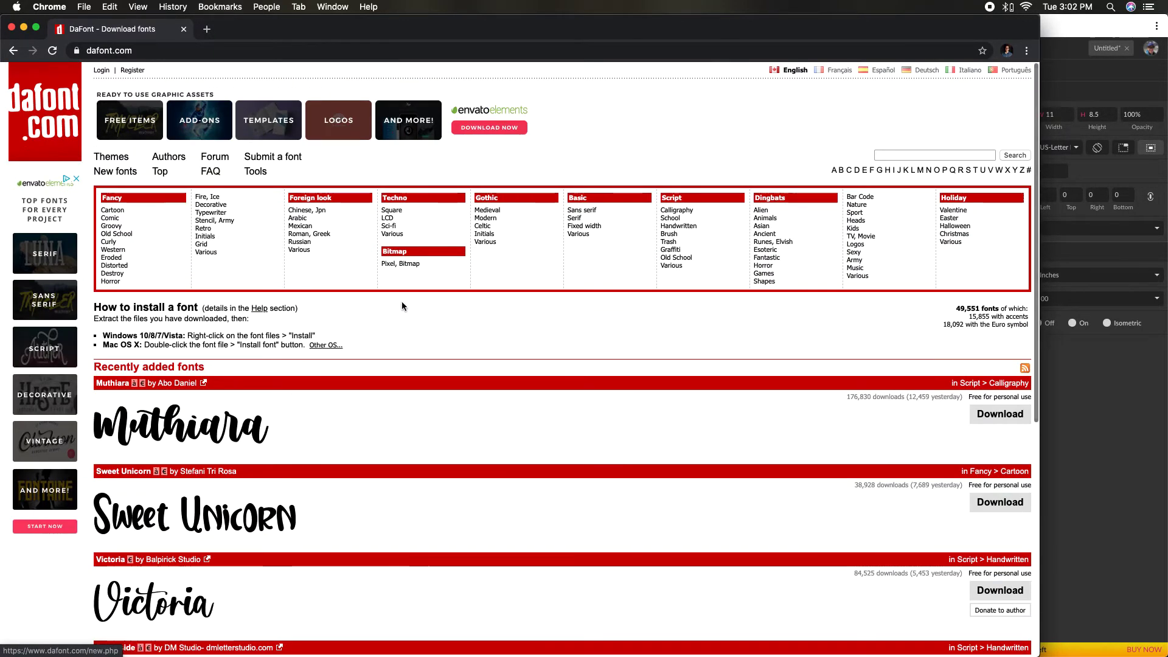
- Open the Script > Graffiti category on DaFont and look through its fonts
{"action": "left_click", "coordinate": [676, 252]}
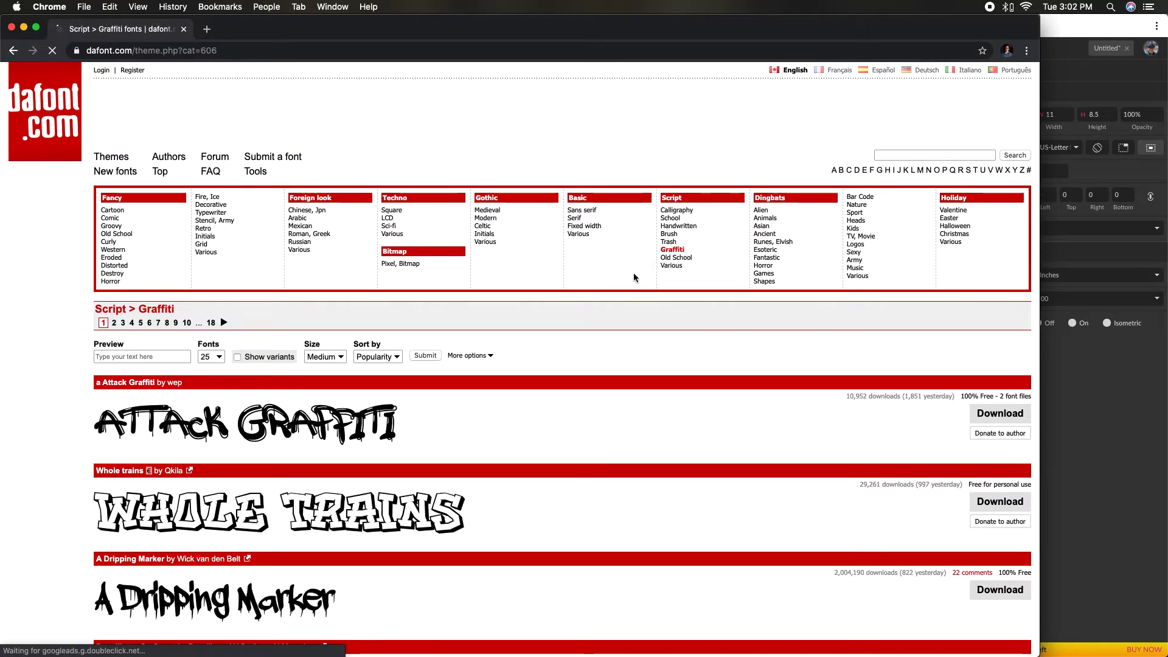
{"action": "scroll", "coordinate": [610, 435], "scroll_direction": "down", "scroll_amount": 2}
{"action": "scroll", "coordinate": [609, 436], "scroll_direction": "down", "scroll_amount": 8}
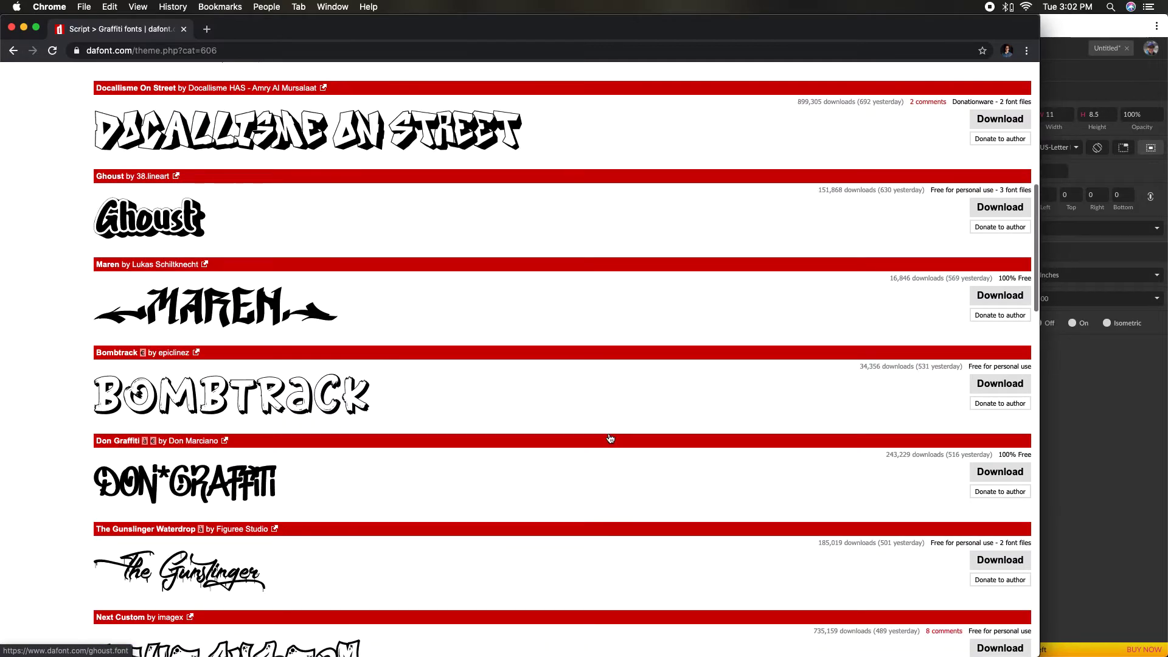
{"action": "scroll", "coordinate": [610, 435], "scroll_direction": "up", "scroll_amount": 10}
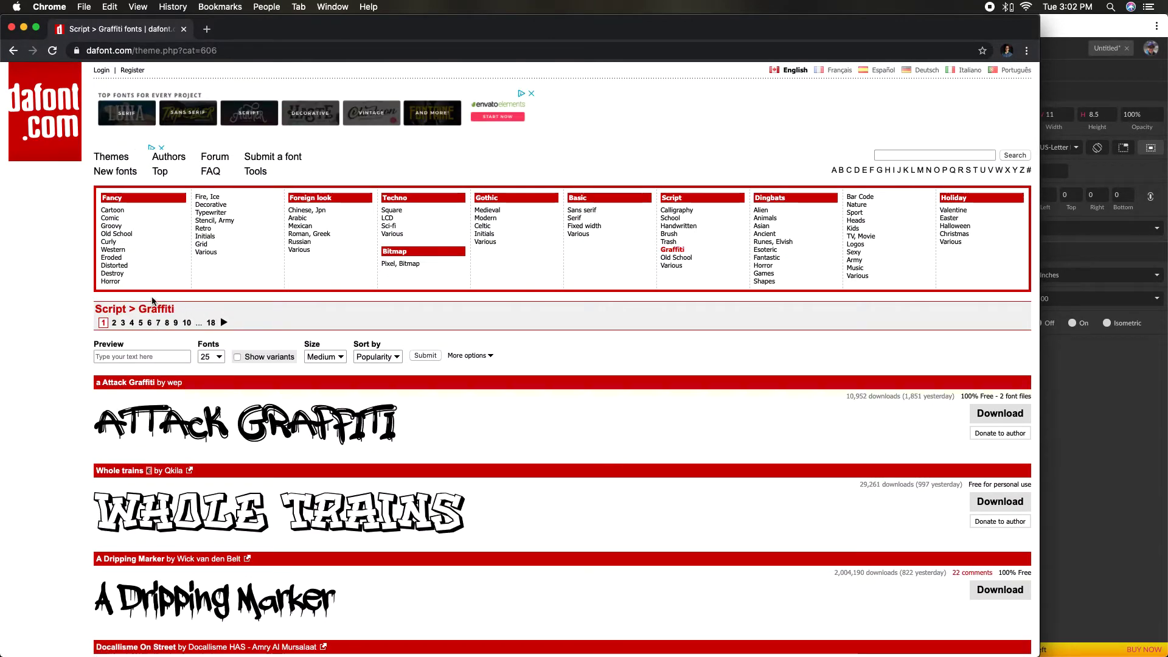
- Look through the fonts in the Fancy > Western and Gothic > Celtic categories
{"action": "left_click", "coordinate": [129, 250]}
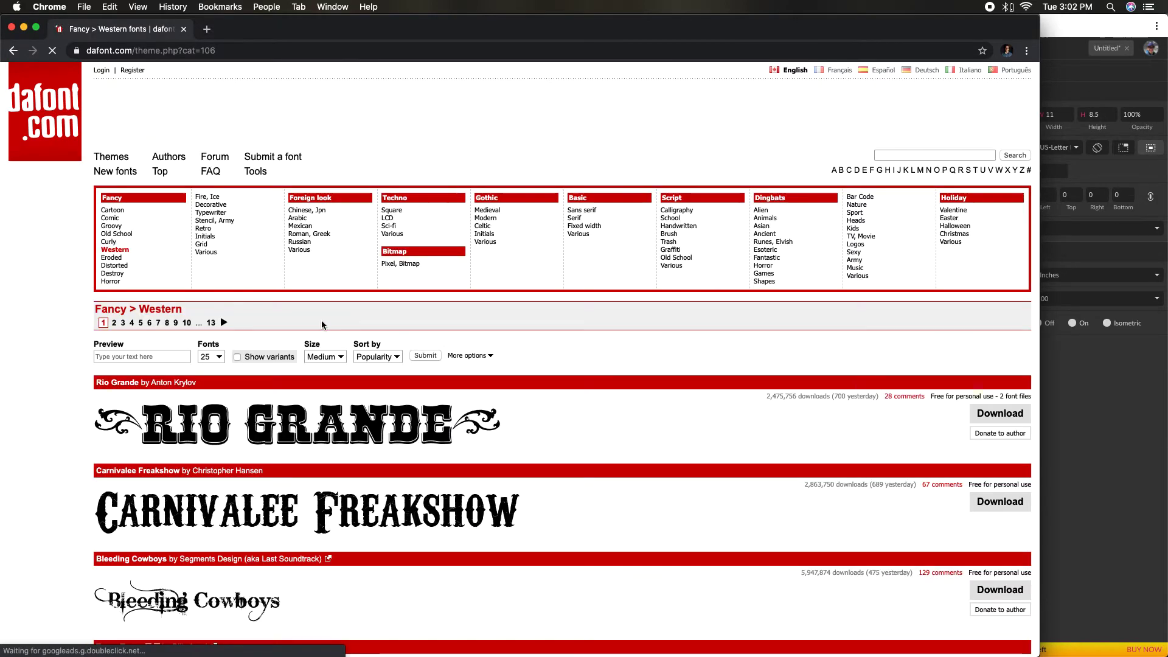
{"action": "scroll", "coordinate": [322, 325], "scroll_direction": "down", "scroll_amount": 3}
{"action": "scroll", "coordinate": [322, 323], "scroll_direction": "down", "scroll_amount": 8}
{"action": "scroll", "coordinate": [321, 324], "scroll_direction": "up", "scroll_amount": 10}
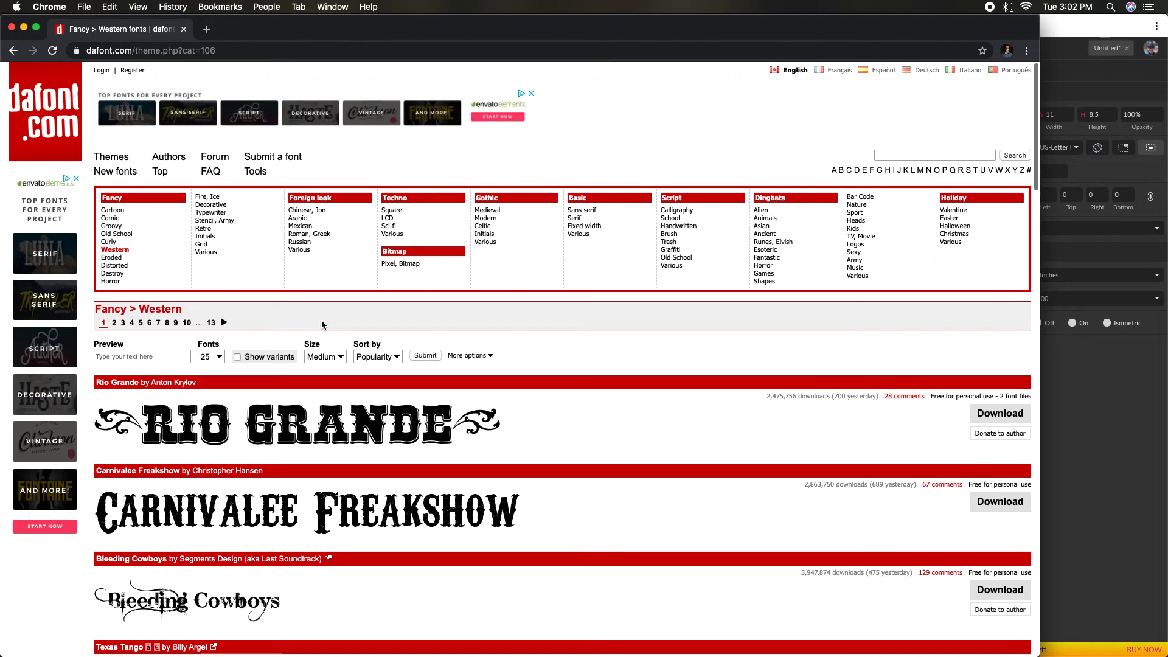
{"action": "left_click", "coordinate": [482, 226]}
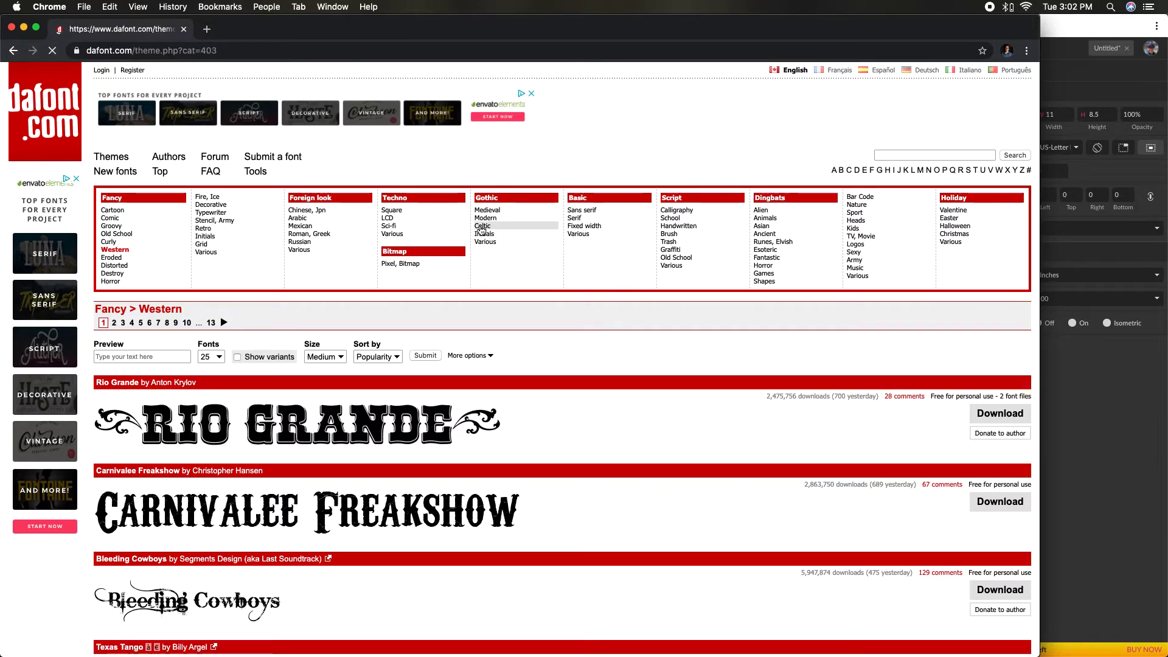
{"action": "scroll", "coordinate": [445, 357], "scroll_direction": "down", "scroll_amount": 6}
{"action": "scroll", "coordinate": [445, 359], "scroll_direction": "up", "scroll_amount": 6}
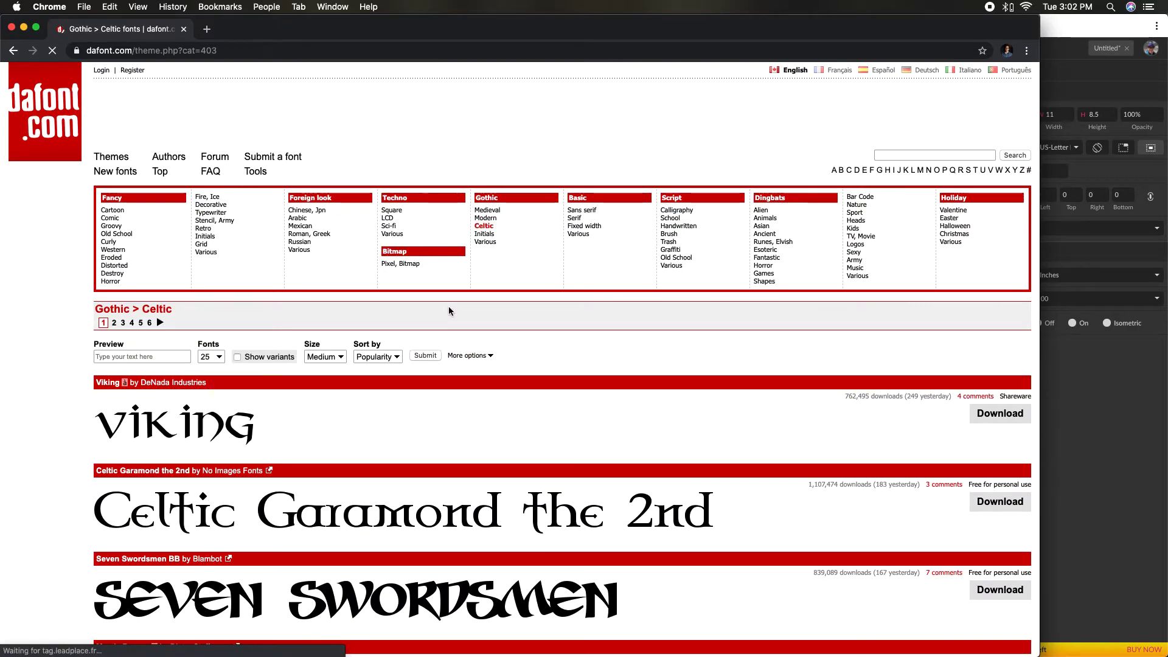
- Return to the previously visited Fancy > Retro font list and download the Sherlock font
{"action": "scroll", "coordinate": [454, 308], "scroll_direction": "left", "scroll_amount": 5}
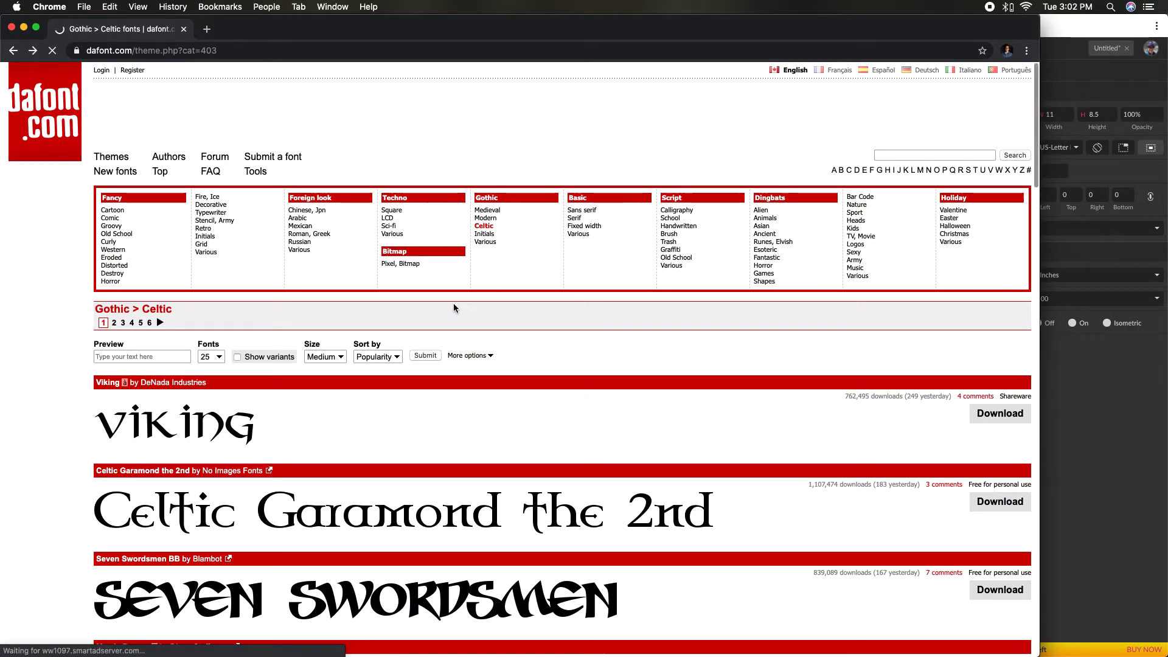
{"action": "scroll", "coordinate": [451, 304], "scroll_direction": "left", "scroll_amount": 5}
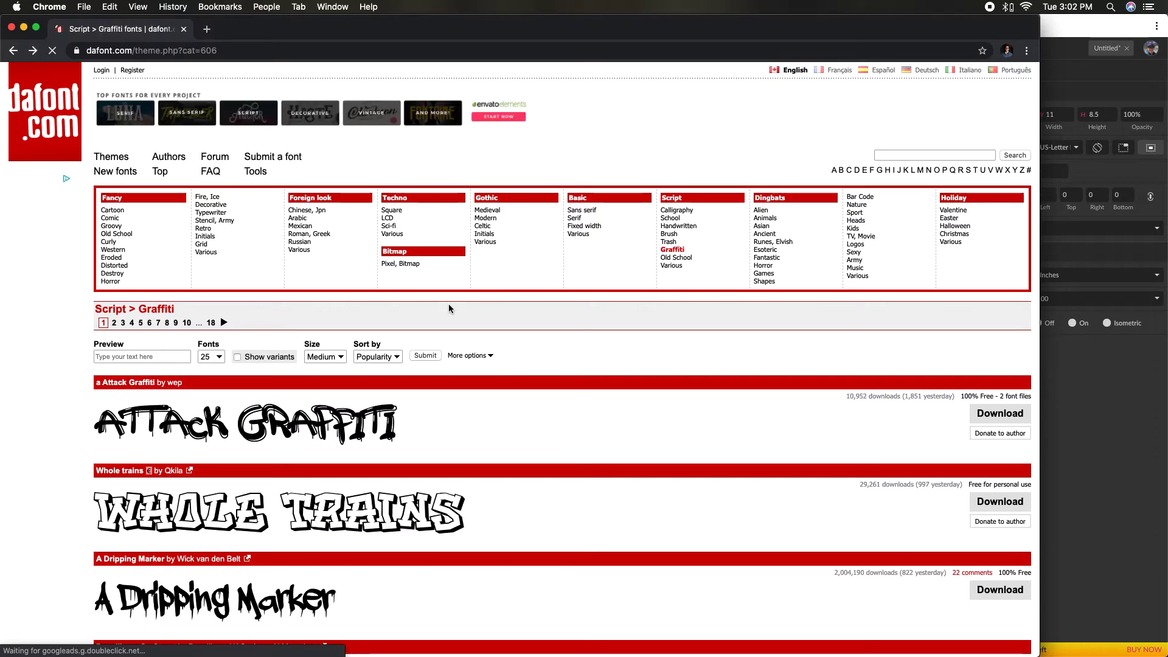
{"action": "scroll", "coordinate": [449, 309], "scroll_direction": "left", "scroll_amount": 5}
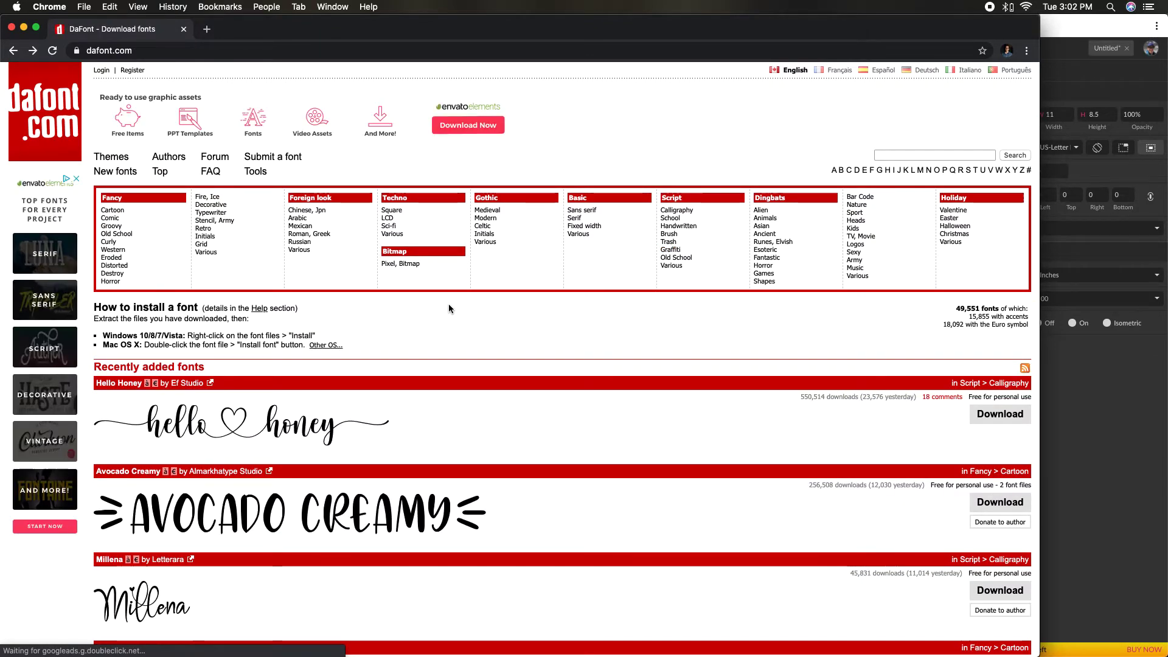
{"action": "scroll", "coordinate": [449, 308], "scroll_direction": "left", "scroll_amount": 5}
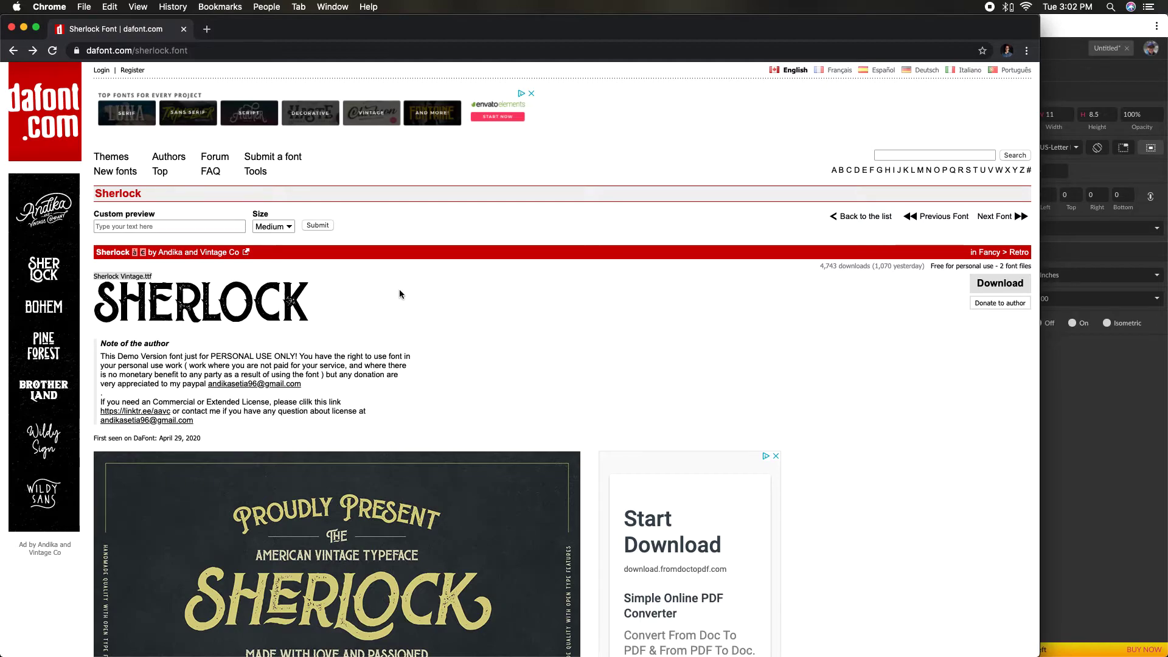
{"action": "key", "text": "super+Left"}
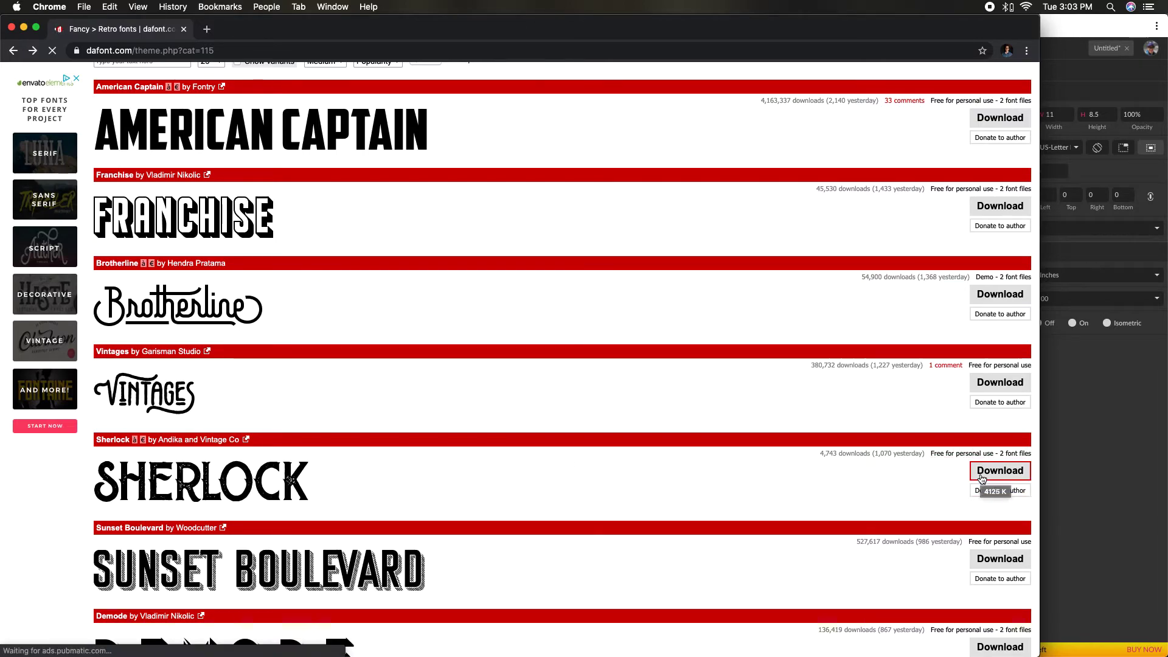
{"action": "left_click", "coordinate": [981, 478]}
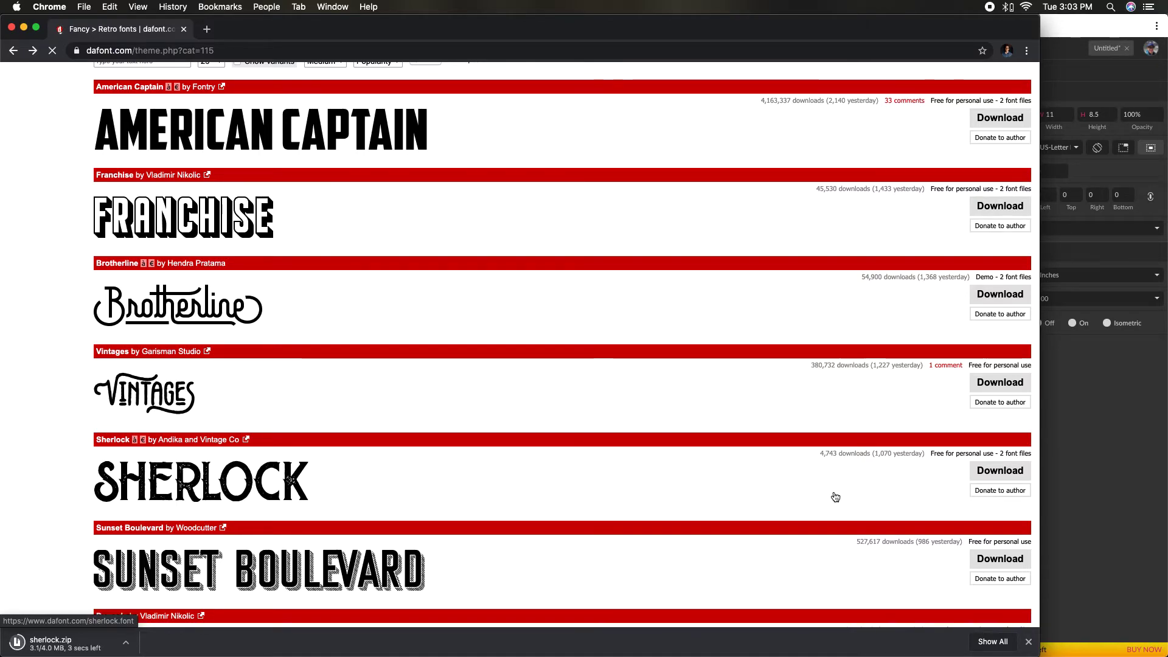
{"action": "scroll", "coordinate": [835, 497], "scroll_direction": "up", "scroll_amount": 5}
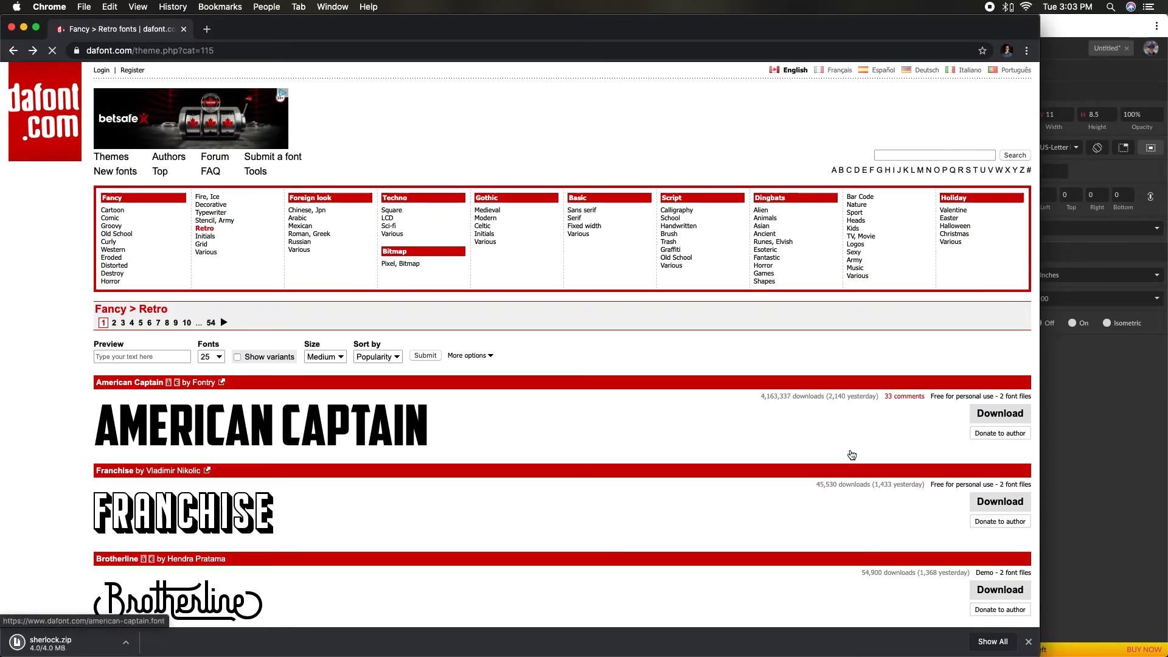
- Move the Gravit Designer window aside to expose the desktop and place the downloaded sherlock.zip there
{"action": "mouse_move", "coordinate": [873, 655]}
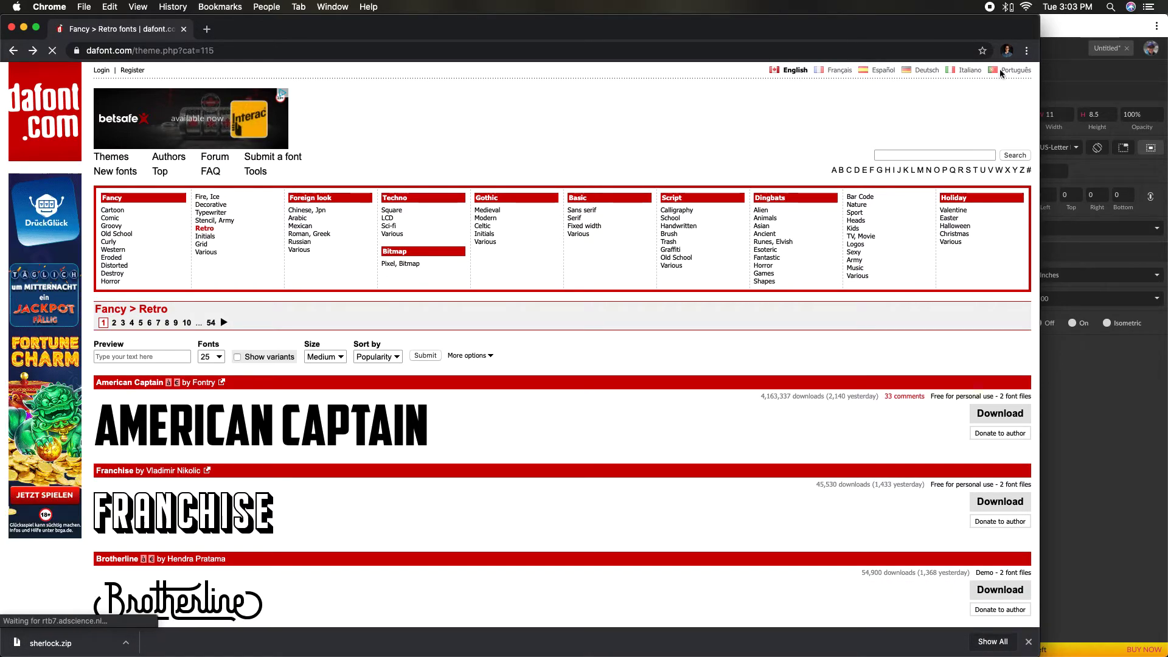
{"action": "left_click_drag", "start_coordinate": [1067, 38], "coordinate": [915, 31]}
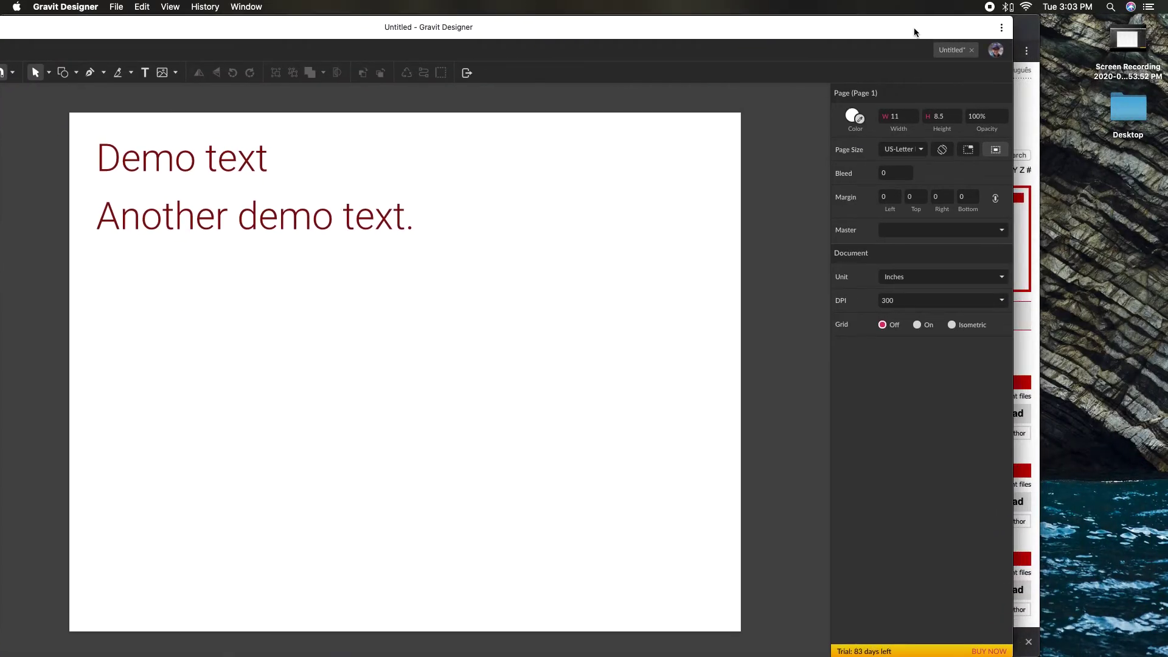
{"action": "mouse_move", "coordinate": [1072, 656]}
{"action": "left_click", "coordinate": [955, 633]}
{"action": "left_click_drag", "start_coordinate": [961, 584], "coordinate": [1058, 462]}
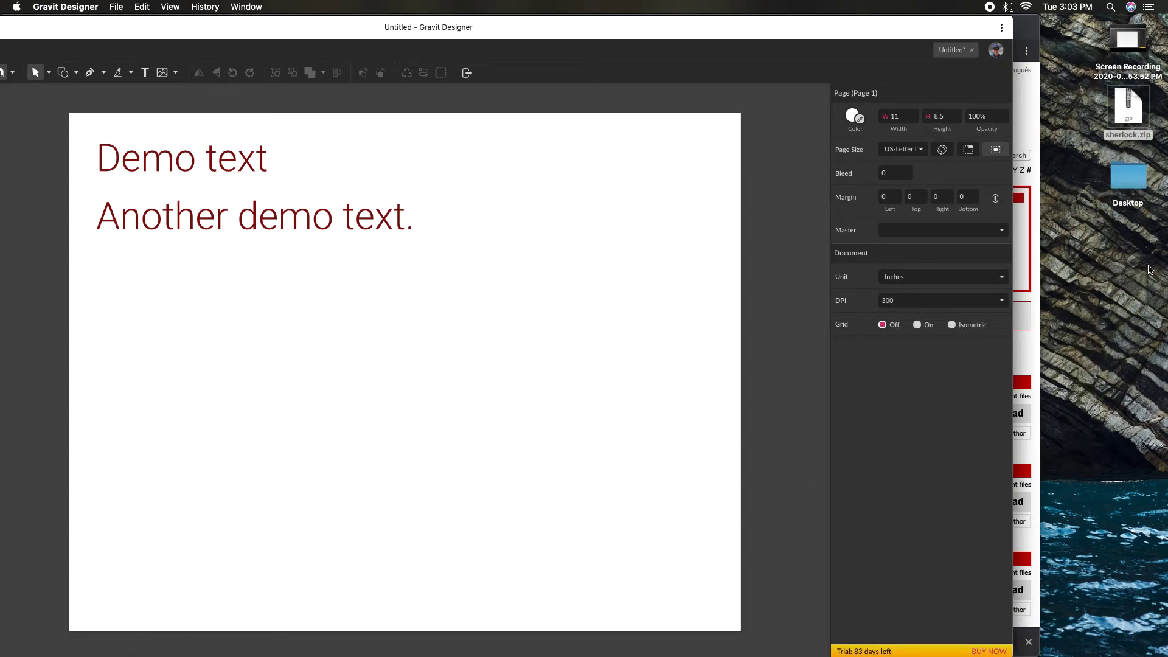
- Extract sherlock.zip on the desktop and restore the Gravit Designer window to full size
{"action": "left_click", "coordinate": [1126, 127]}
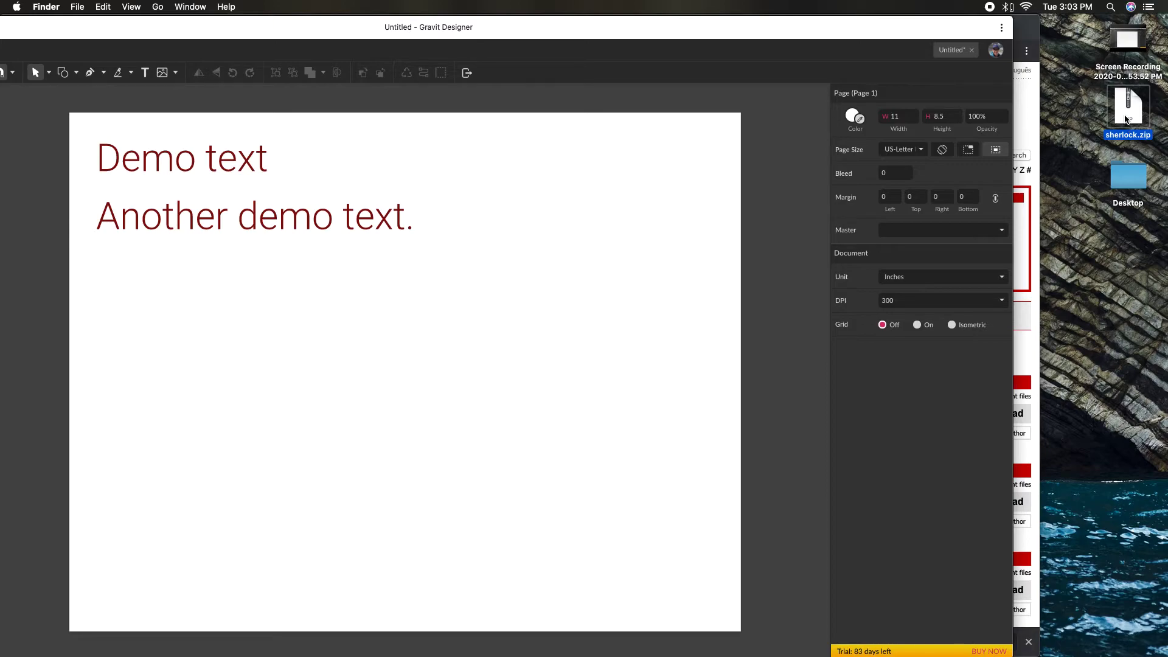
{"action": "double_click", "coordinate": [1125, 119]}
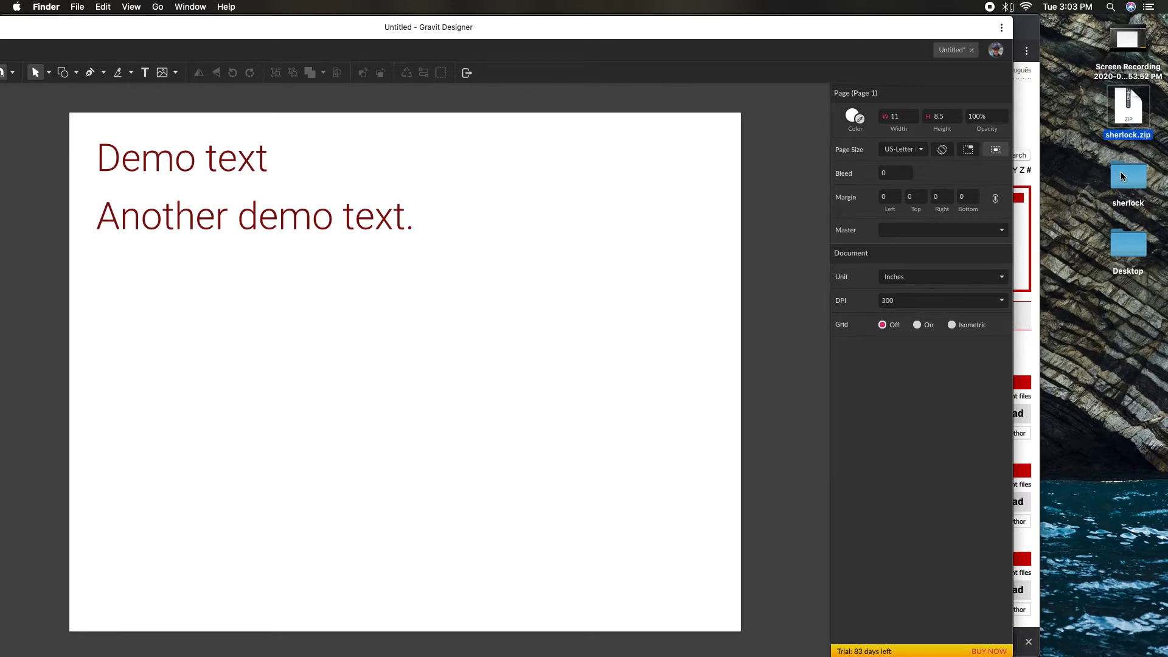
{"action": "double_click", "coordinate": [392, 27]}
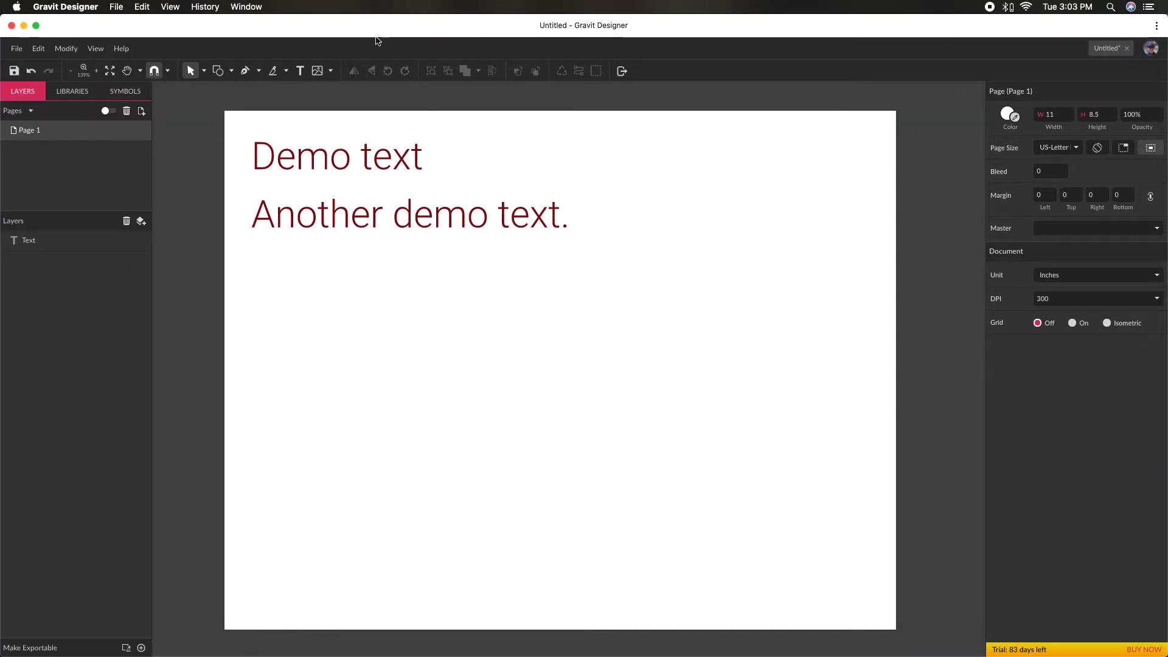
- Start importing fonts into Gravit Designer and browse to the Desktop folder
{"action": "left_click", "coordinate": [24, 48]}
{"action": "mouse_move", "coordinate": [71, 252]}
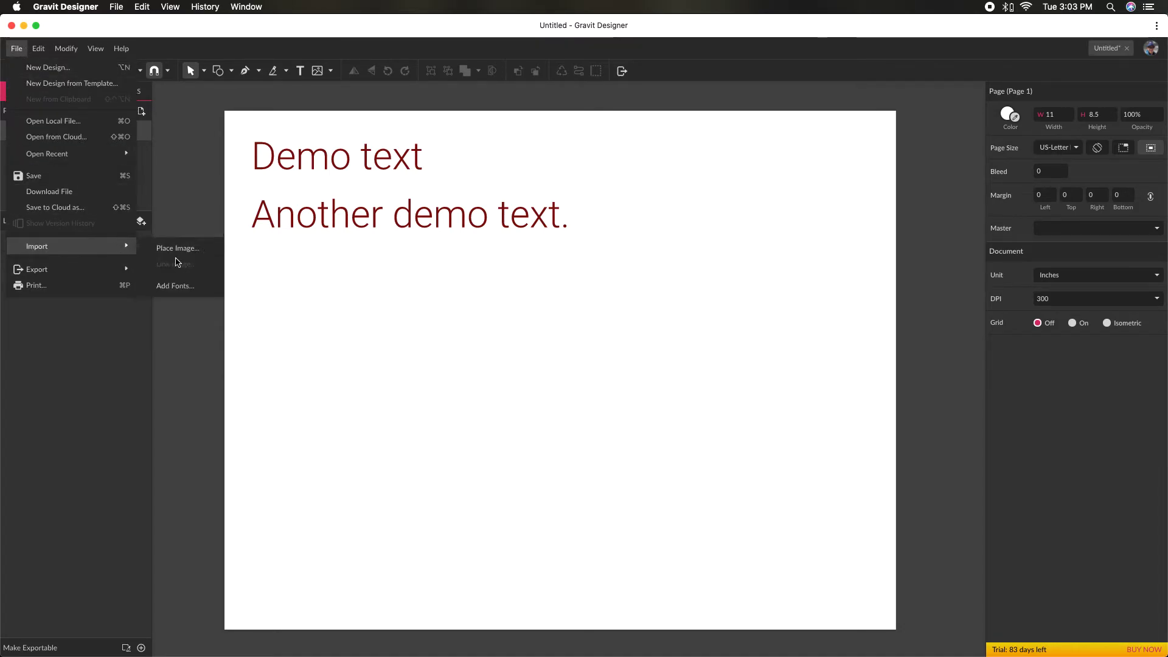
{"action": "left_click", "coordinate": [183, 286]}
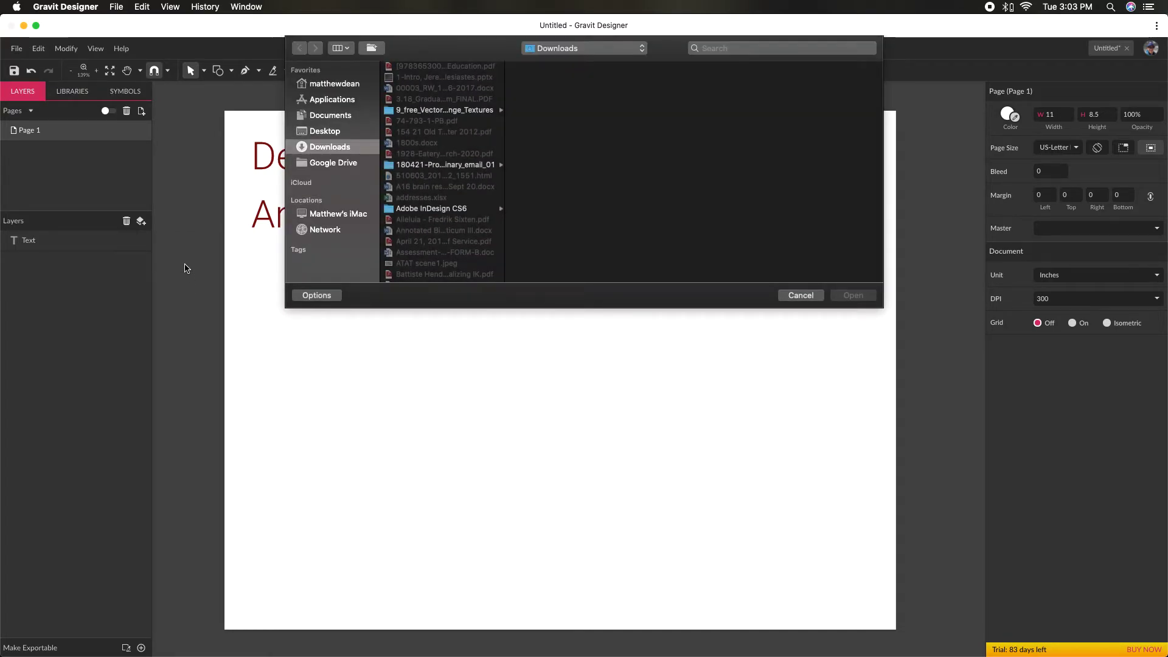
{"action": "left_click", "coordinate": [326, 133]}
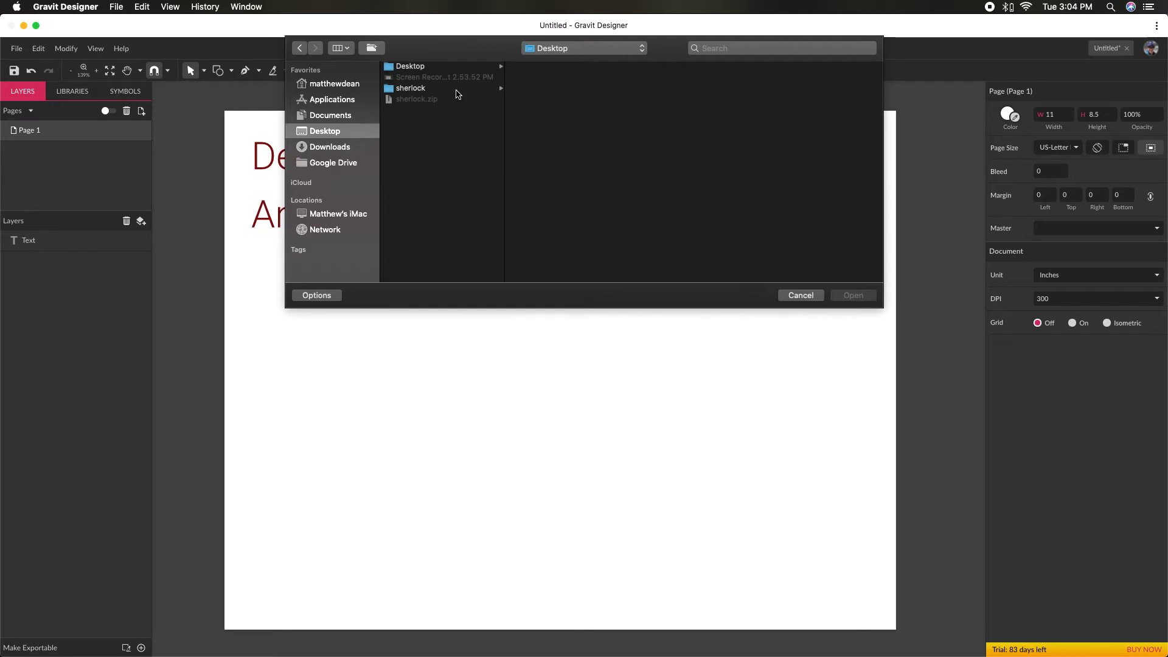
- Set the file chooser's format filter to All Files
{"action": "left_click", "coordinate": [333, 298]}
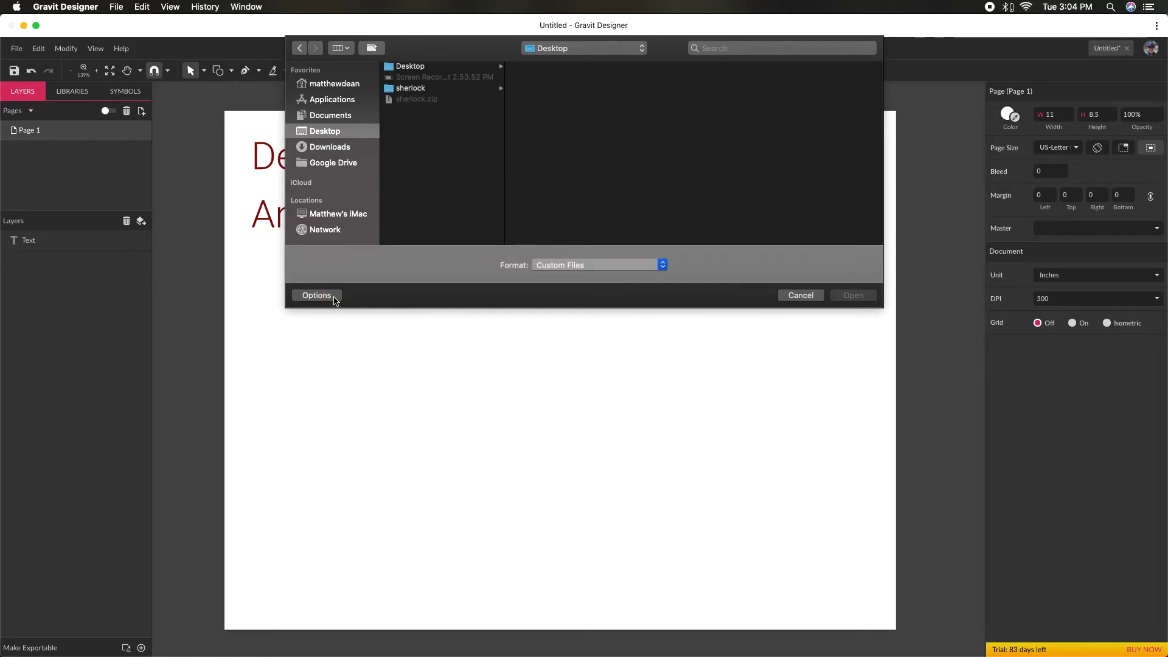
{"action": "left_click", "coordinate": [564, 266]}
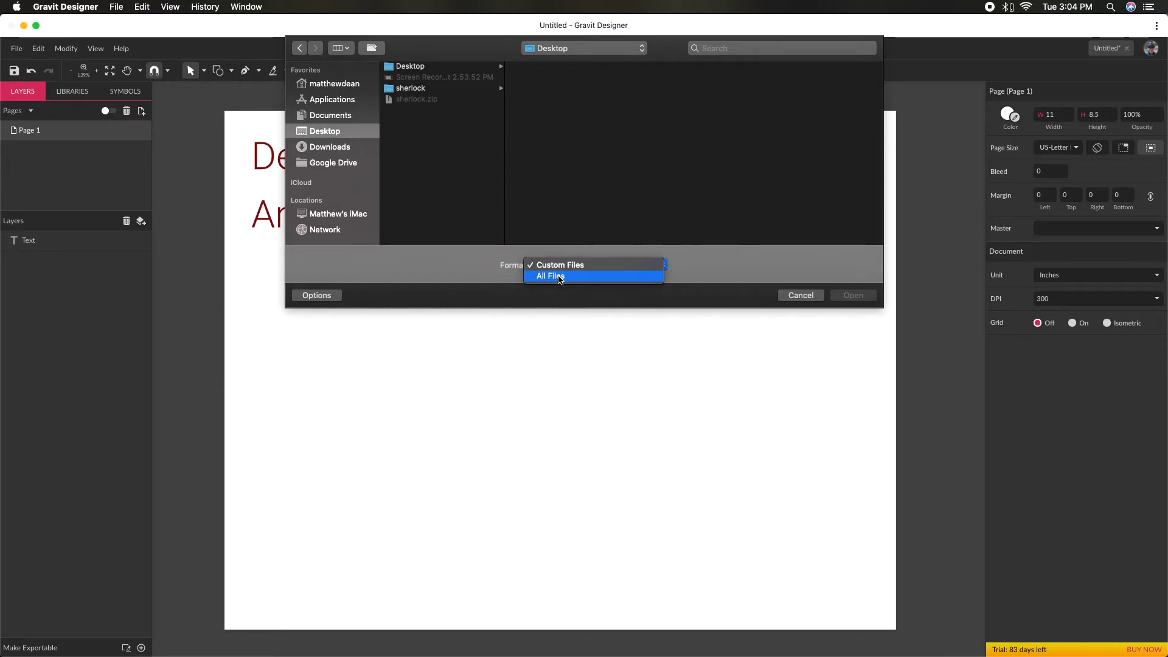
{"action": "left_click", "coordinate": [558, 277]}
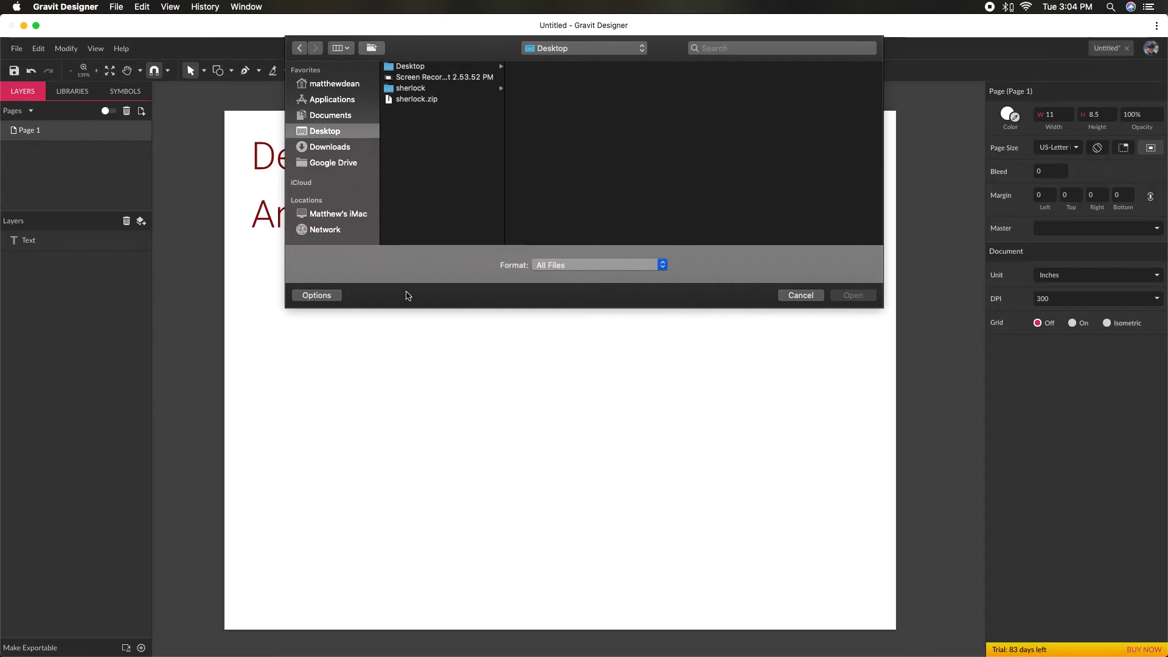
- Import Sherlock Vintage.ttf from the sherlock folder on the Desktop, keeping the file format filter at All Files
{"action": "left_click", "coordinate": [330, 301]}
{"action": "left_click", "coordinate": [331, 301]}
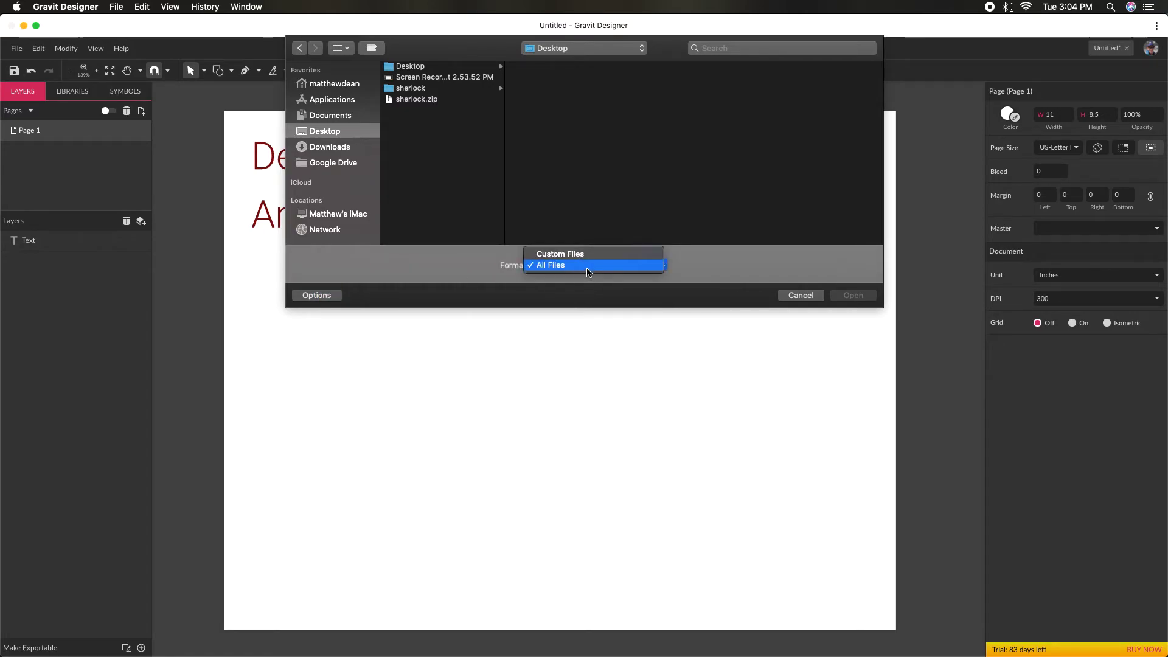
{"action": "left_click", "coordinate": [589, 271]}
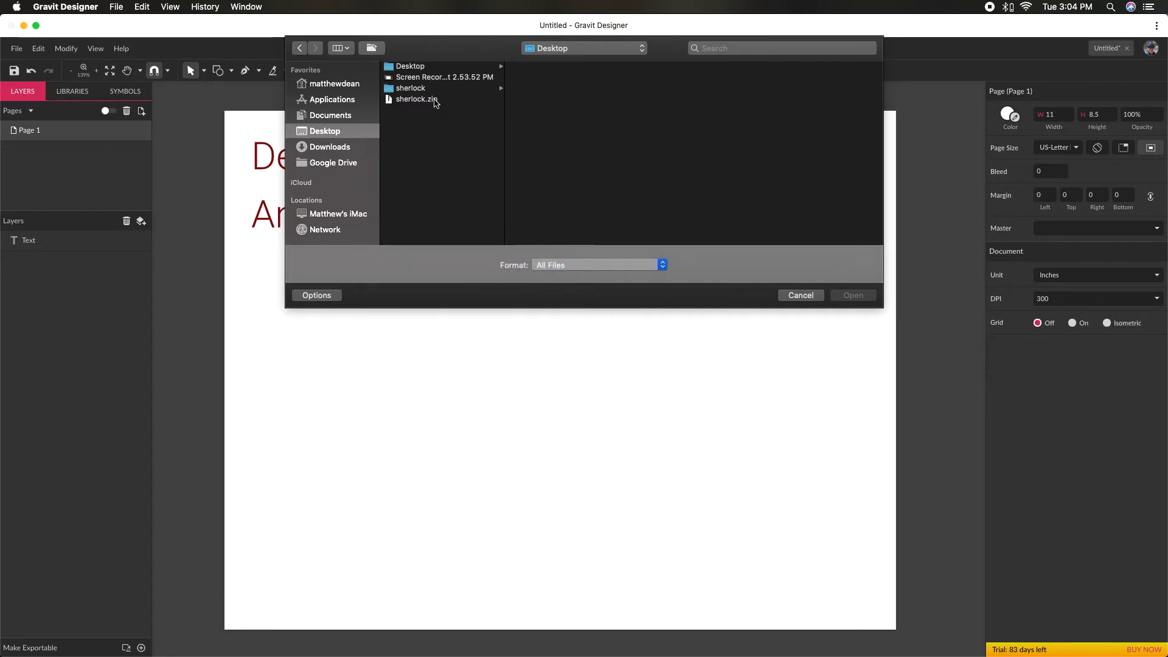
{"action": "left_click", "coordinate": [419, 88]}
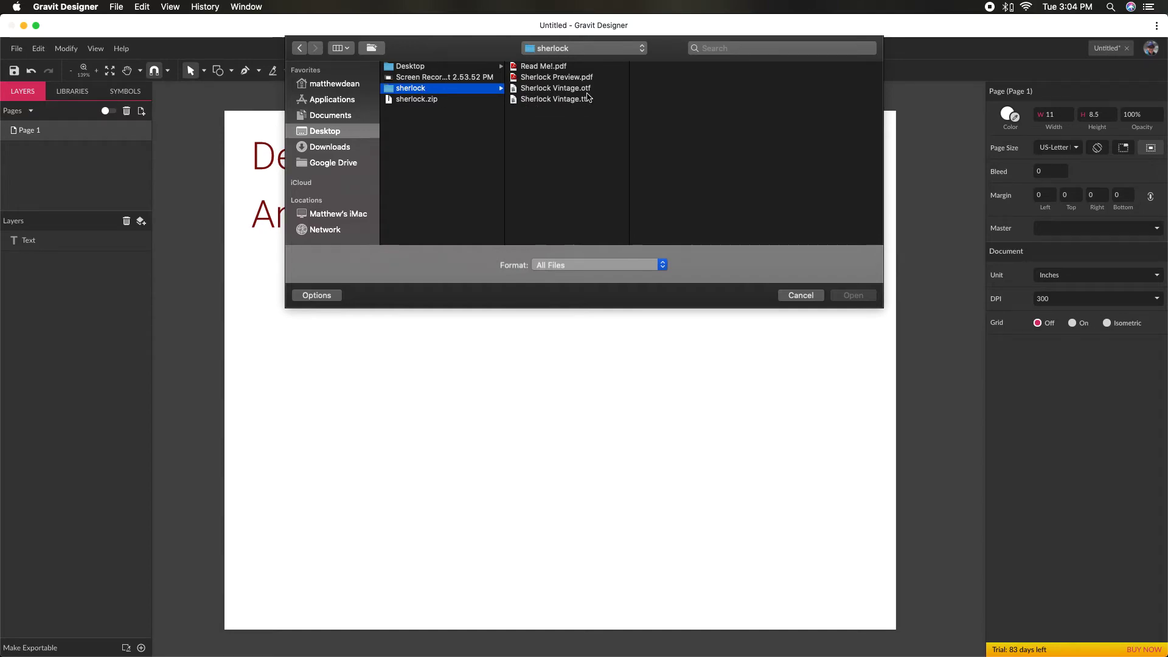
{"action": "left_click", "coordinate": [575, 89]}
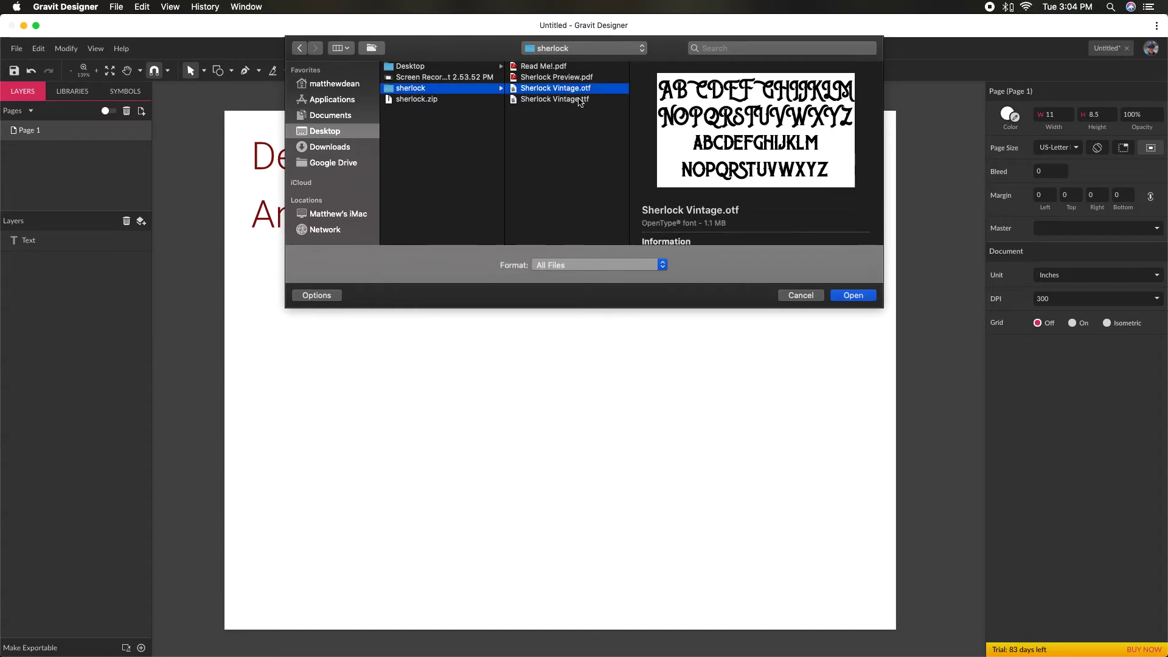
{"action": "left_click", "coordinate": [548, 100]}
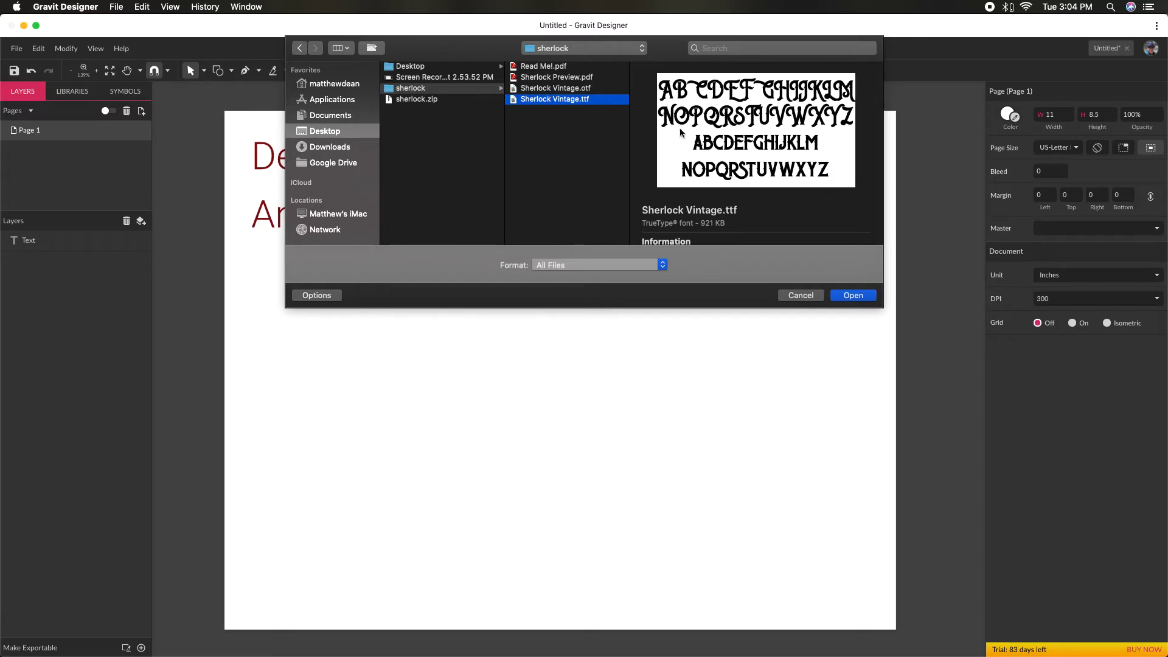
{"action": "left_click", "coordinate": [560, 89]}
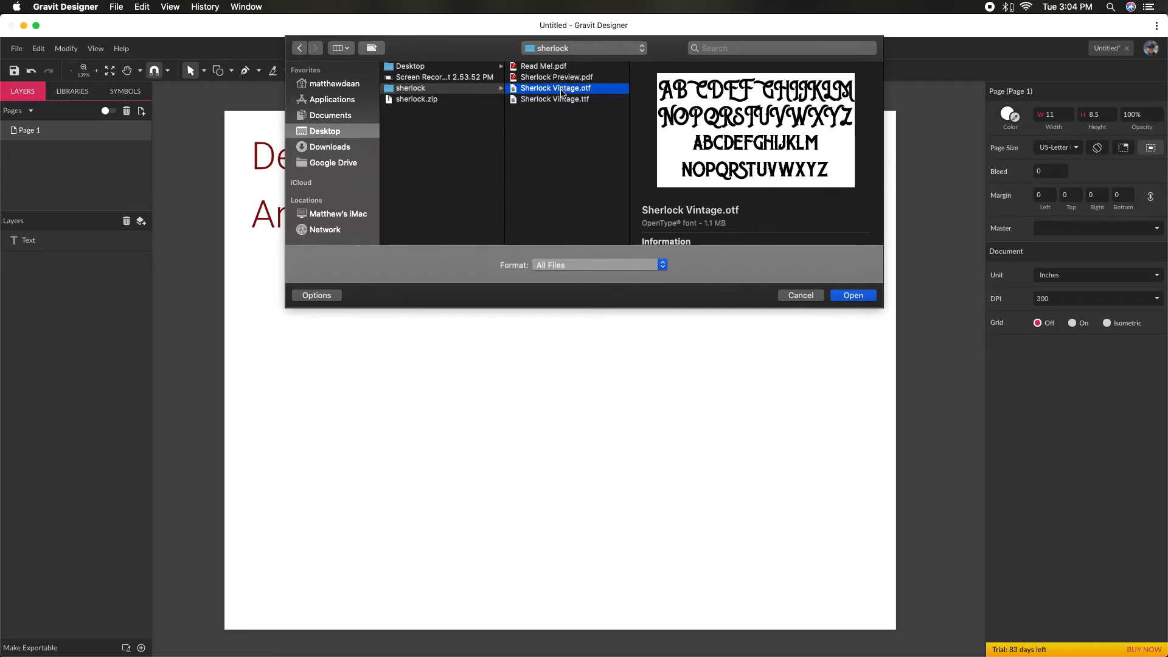
{"action": "left_click", "coordinate": [562, 99]}
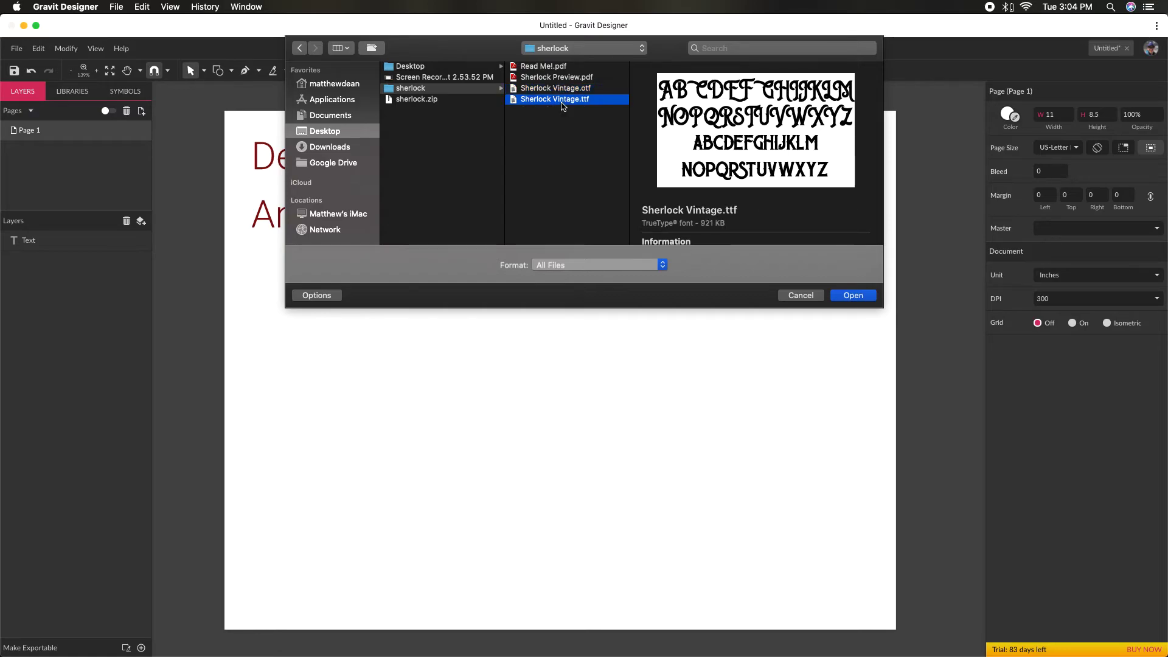
{"action": "left_click", "coordinate": [852, 295]}
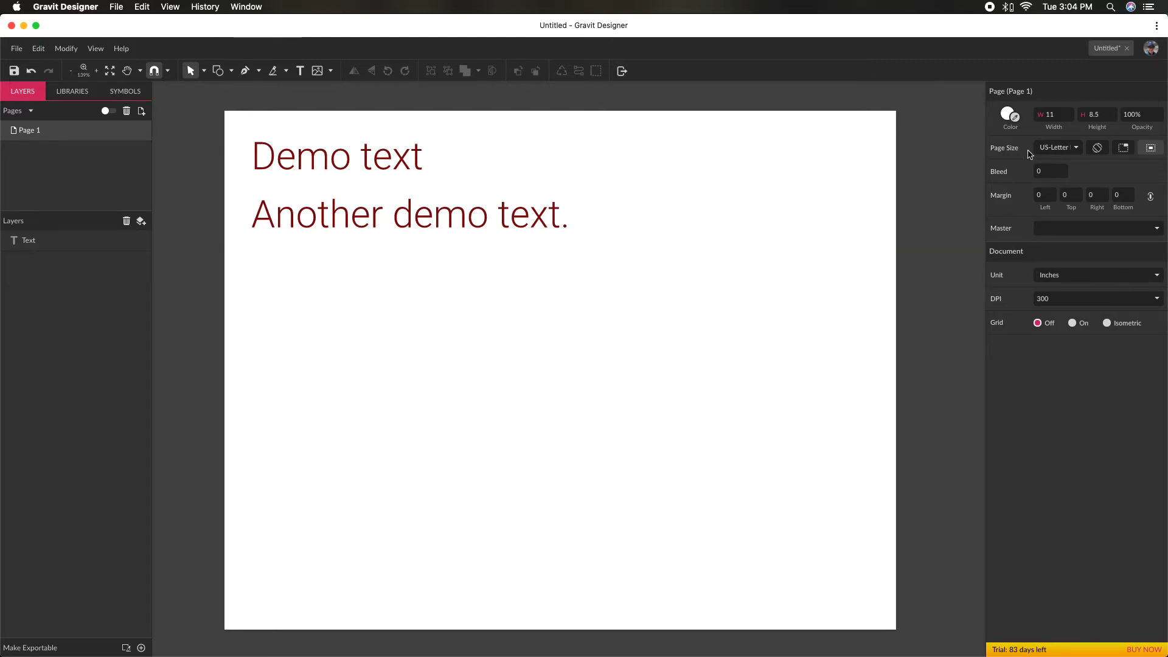
- Add a text object reading "Sherlock" in the imported Sherlock font on the empty area below the demo text
{"action": "left_click", "coordinate": [300, 70]}
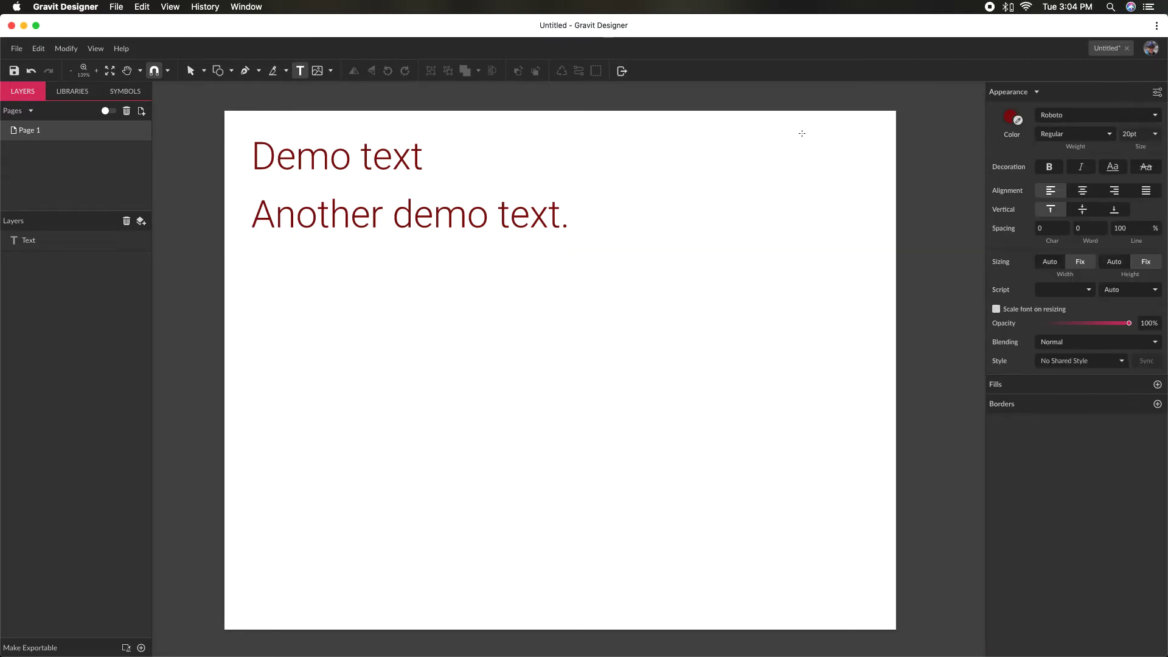
{"action": "left_click", "coordinate": [1112, 115]}
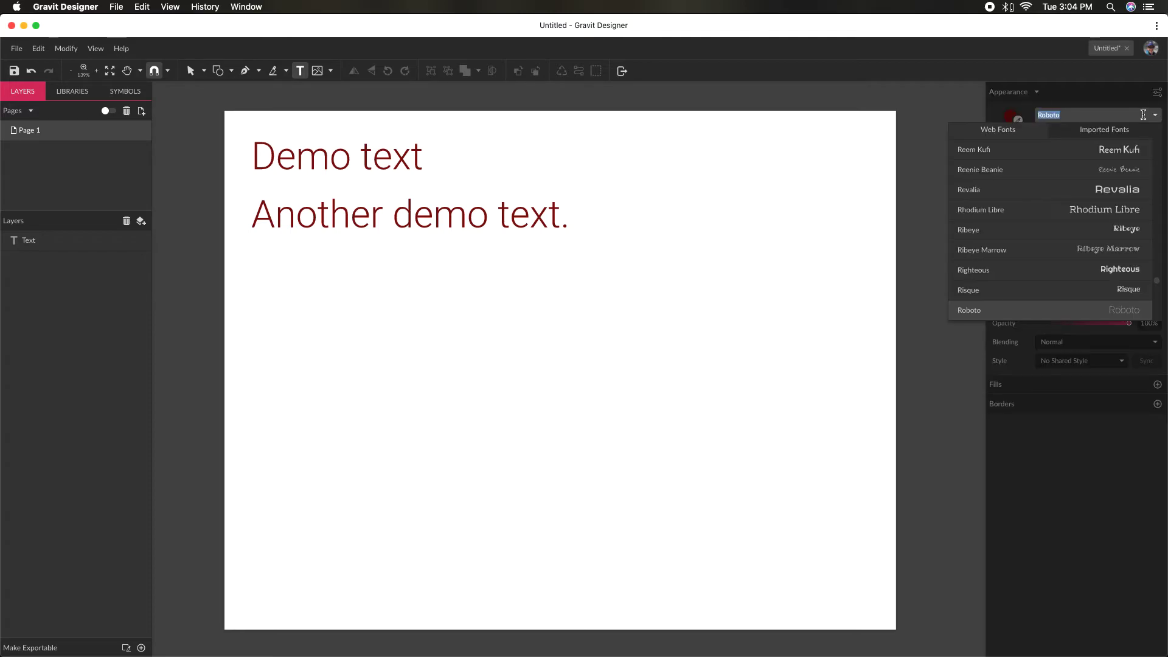
{"action": "left_click", "coordinate": [1122, 131]}
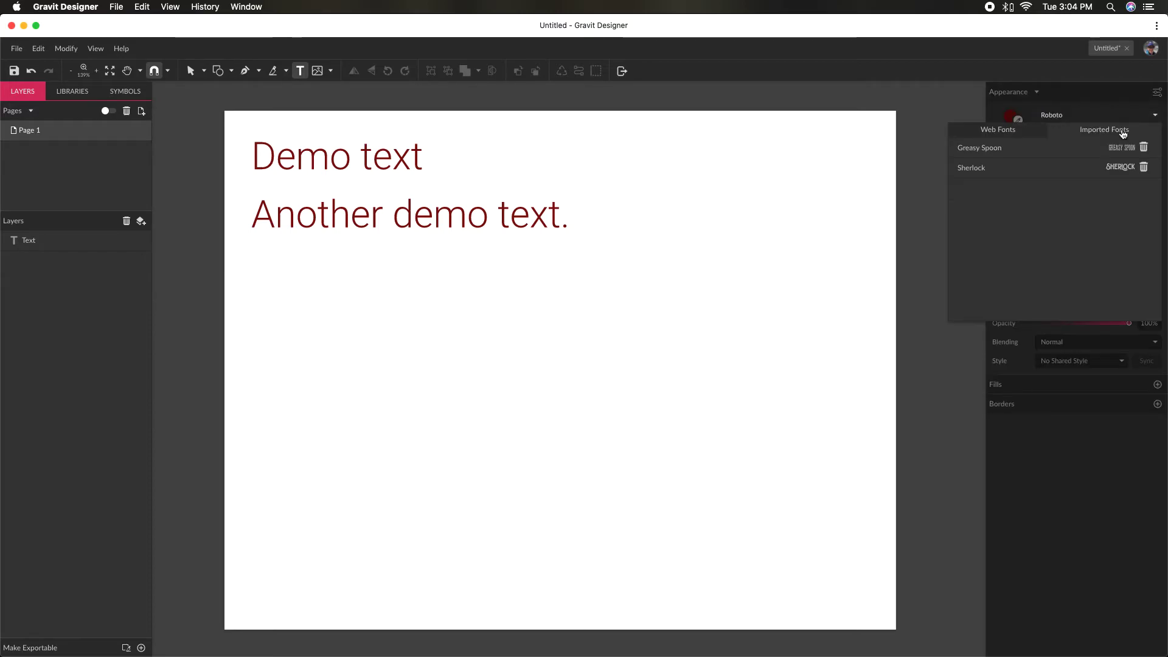
{"action": "left_click", "coordinate": [992, 171]}
{"action": "left_click", "coordinate": [401, 368]}
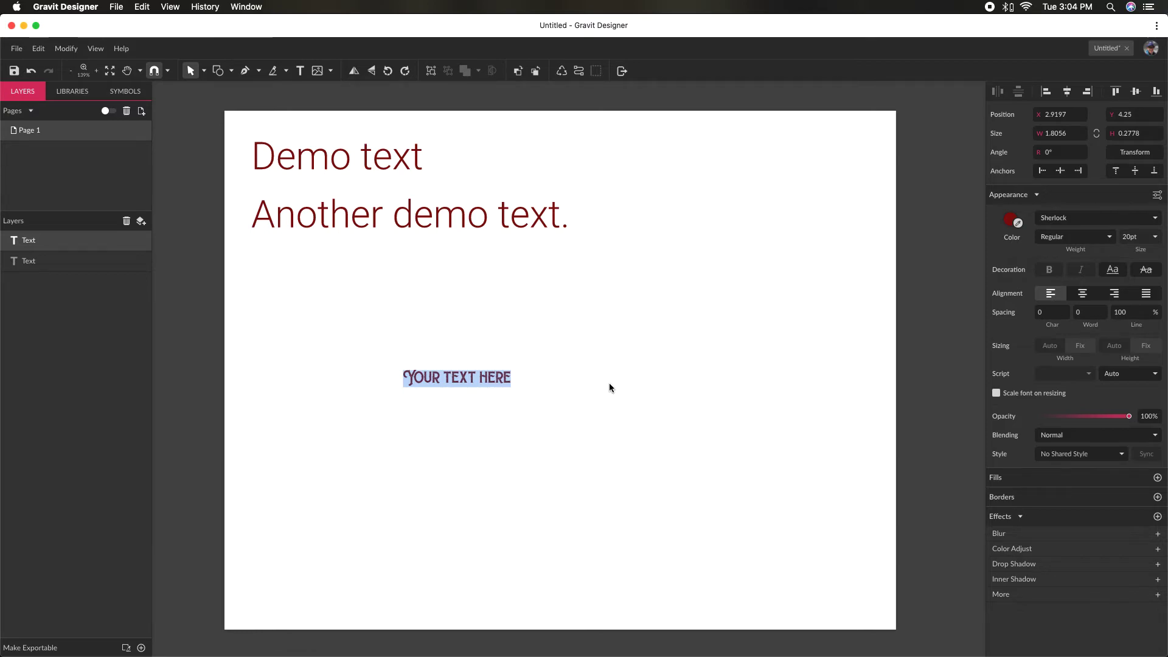
{"action": "type", "text": "SHERLOCK"}
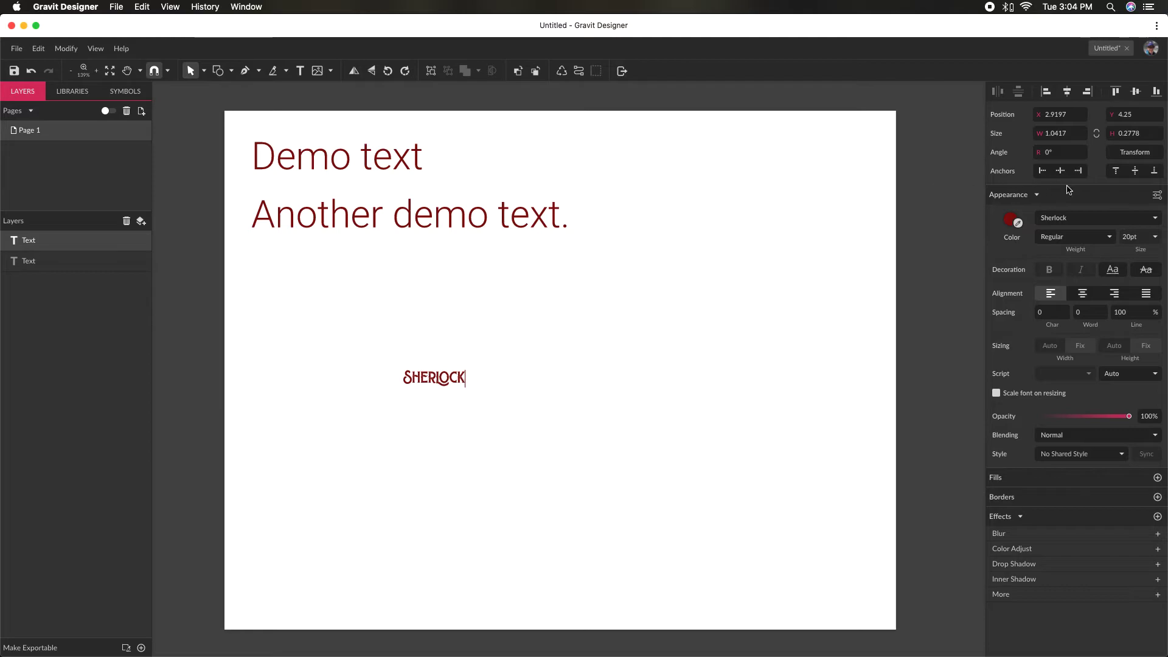
- Change the colour of the Sherlock text to black and keep the text selected
{"action": "left_click", "coordinate": [1011, 221]}
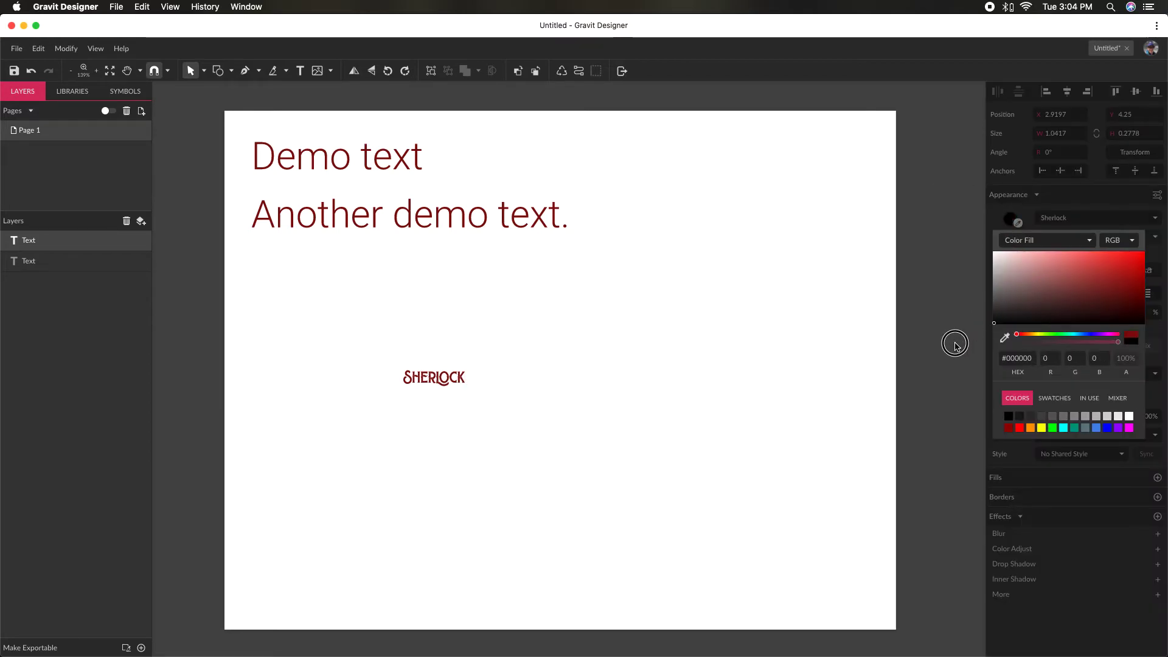
{"action": "left_click", "coordinate": [953, 341]}
{"action": "left_click", "coordinate": [1008, 221]}
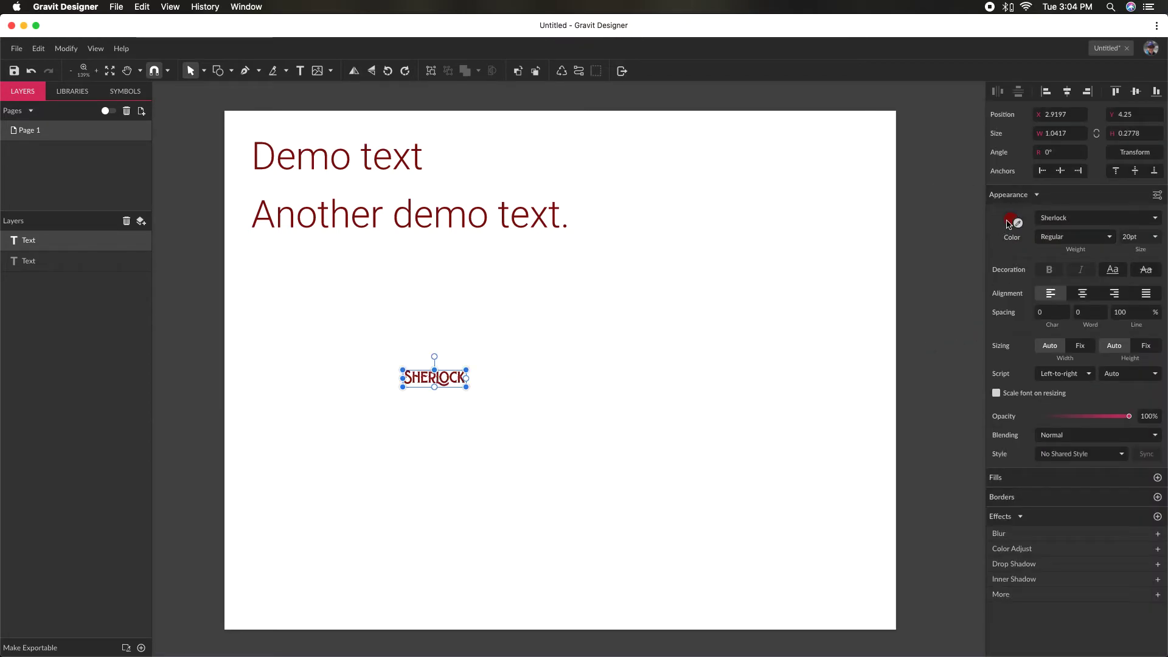
{"action": "left_click_drag", "start_coordinate": [1018, 283], "coordinate": [958, 371]}
{"action": "left_click", "coordinate": [797, 366]}
{"action": "left_click", "coordinate": [444, 381]}
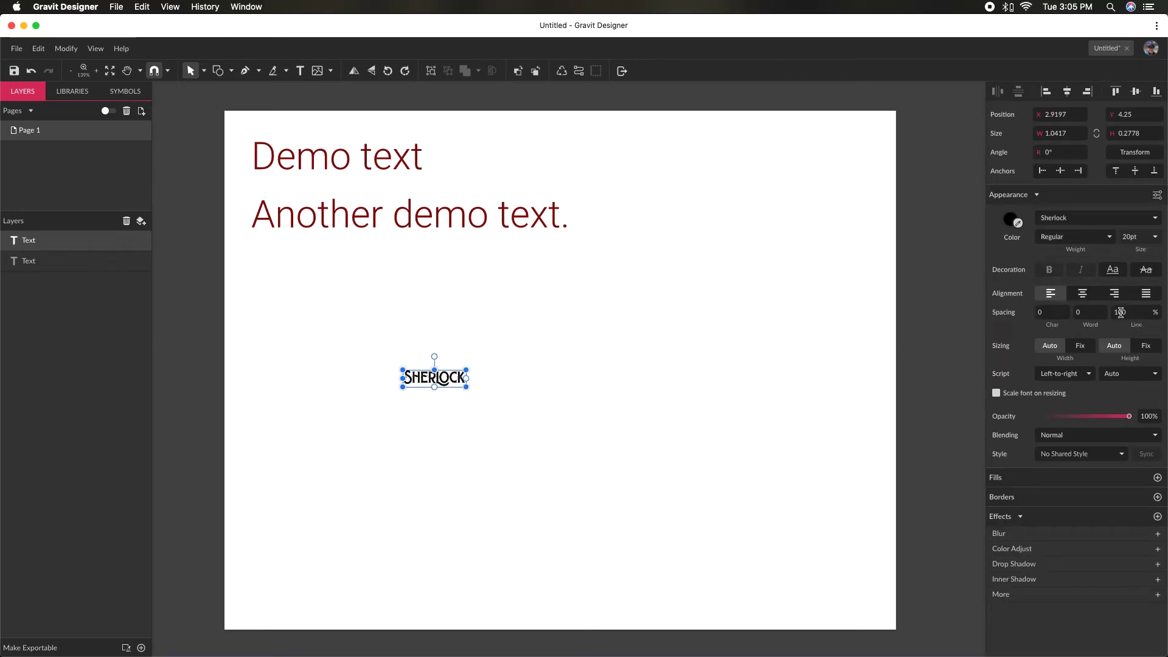
- Increase the font size of the Sherlock text to 42 pt
{"action": "left_click", "coordinate": [1153, 240]}
{"action": "key", "text": "Up"}
{"action": "key", "text": "Up"}
{"action": "key", "text": "Up"}
{"action": "key", "text": "Up"}
{"action": "key", "text": "Up"}
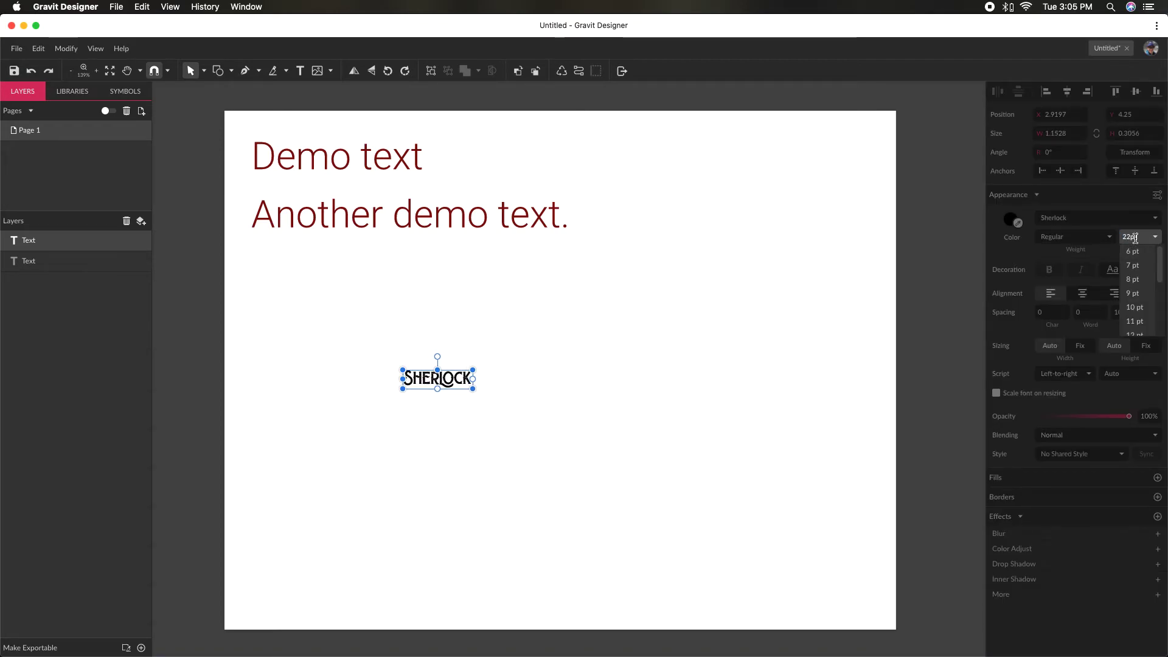
{"action": "key", "text": "Up"}
{"action": "key", "text": "Up"}
{"action": "key", "text": "Up"}
{"action": "key", "text": "Up"}
{"action": "key", "text": "Up"}
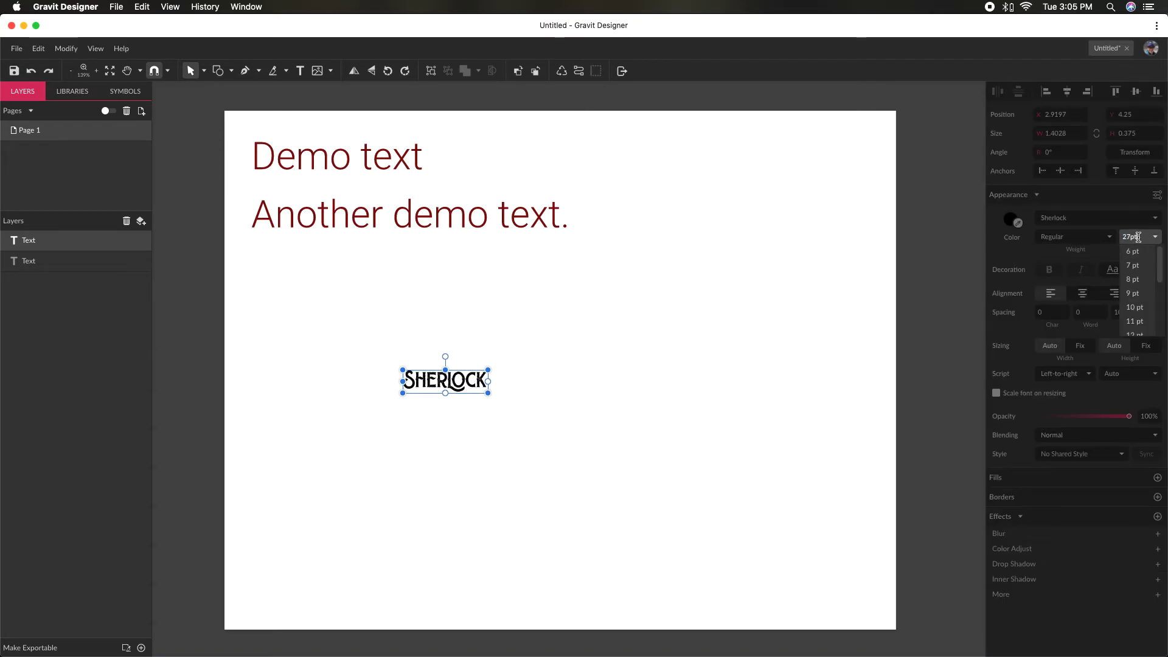
{"action": "key", "text": "Up"}
{"action": "key", "text": "Up"}
{"action": "key", "text": "Up"}
{"action": "key", "text": "Up"}
{"action": "key", "text": "Up"}
{"action": "key", "text": "Up"}
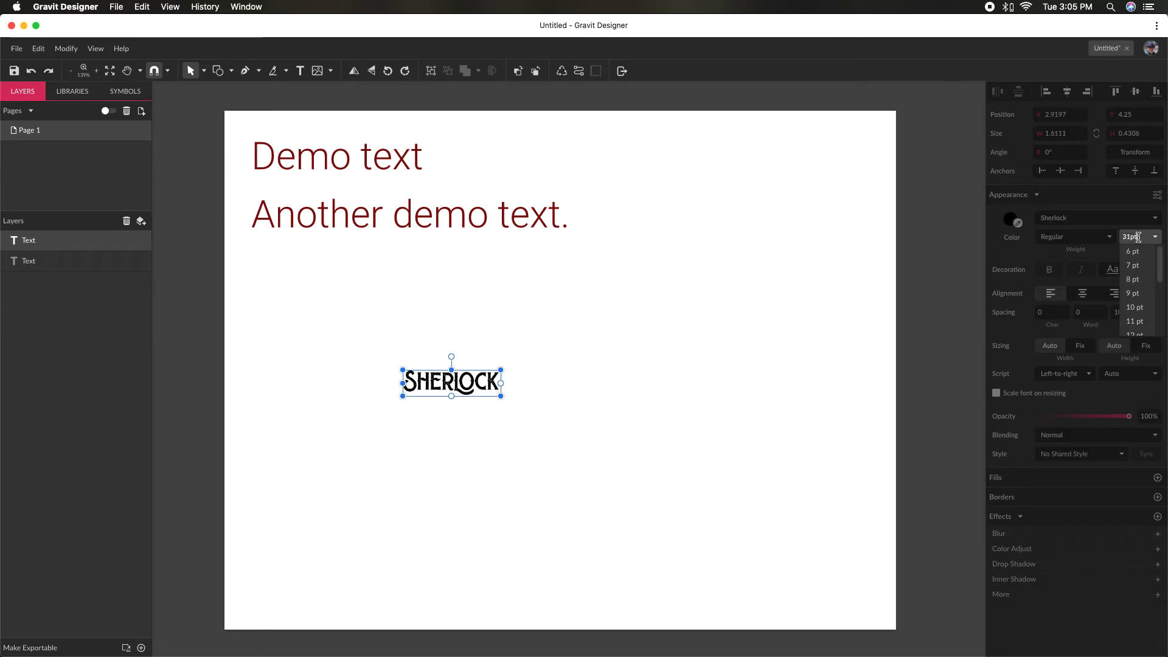
{"action": "key", "text": "Up"}
{"action": "key", "text": "Up"}
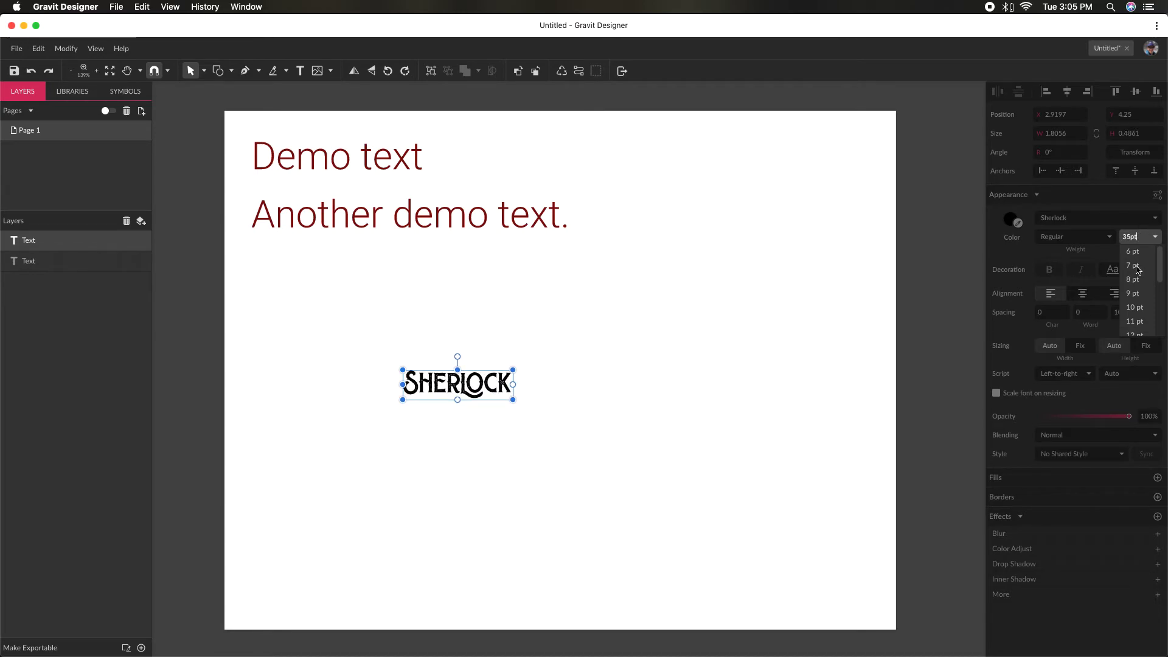
{"action": "key", "text": "Up"}
{"action": "key", "text": "Up"}
{"action": "key", "text": "Up"}
{"action": "key", "text": "Up"}
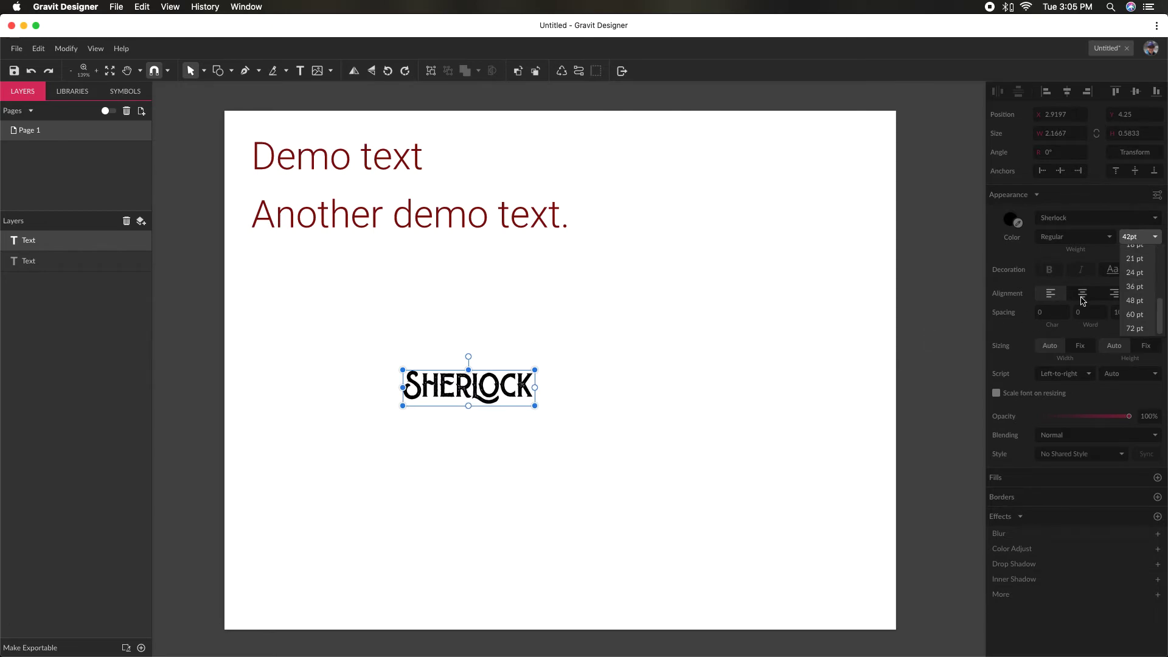
{"action": "left_click", "coordinate": [623, 396]}
- Inspect the Sherlock lettering up close and move it directly below "Another demo text.", aligned with that line's left edge
{"action": "left_click_drag", "start_coordinate": [427, 394], "coordinate": [427, 368]}
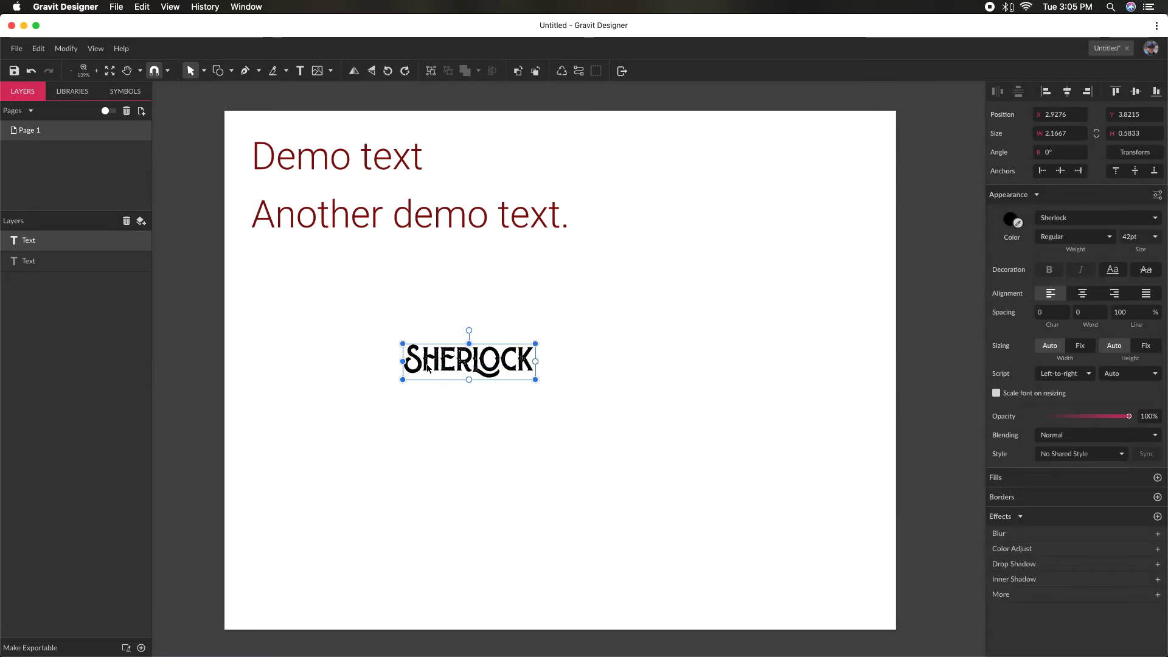
{"action": "scroll", "coordinate": [471, 360], "scroll_direction": "up", "scroll_amount": 10}
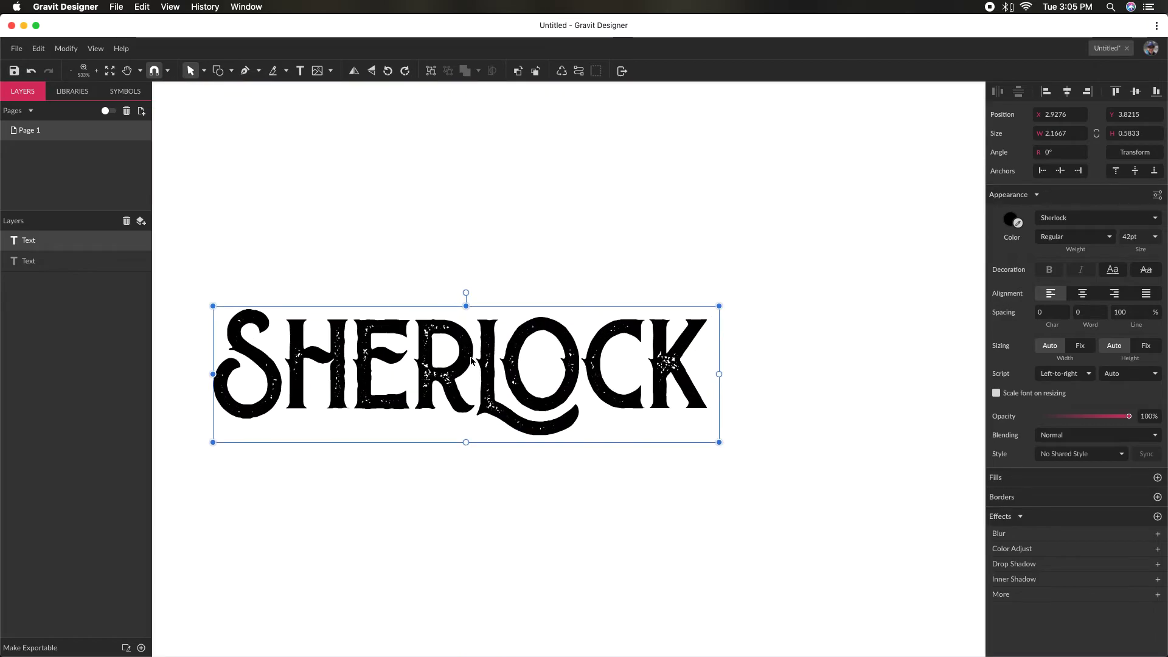
{"action": "scroll", "coordinate": [471, 360], "scroll_direction": "down", "scroll_amount": 8}
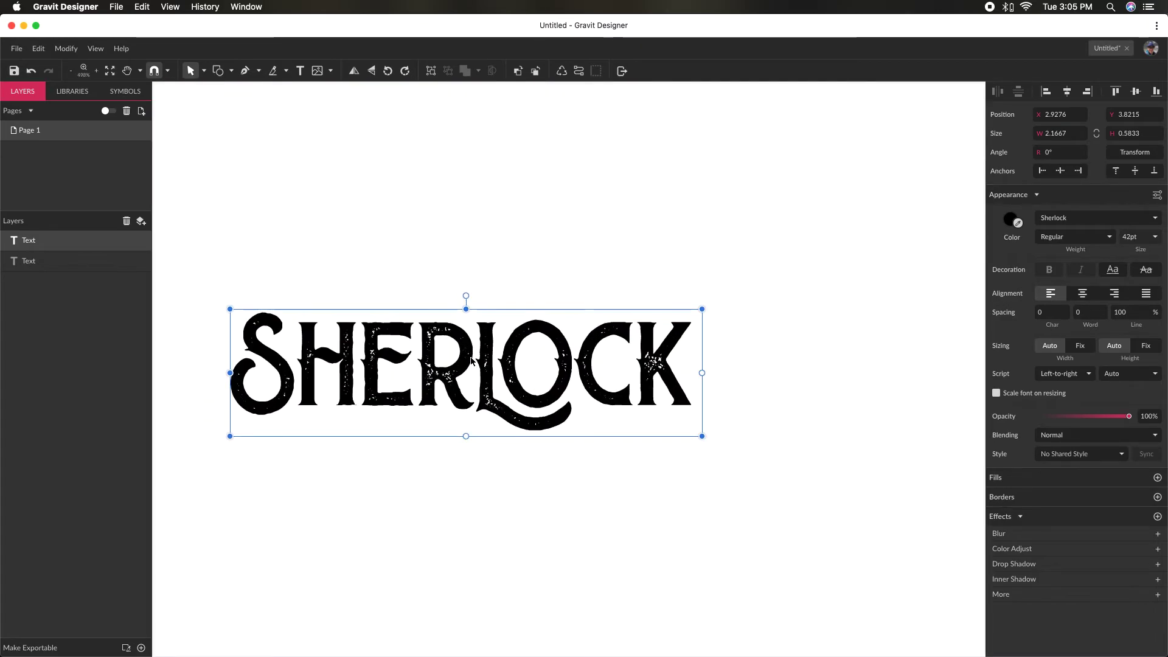
{"action": "scroll", "coordinate": [471, 372], "scroll_direction": "down", "scroll_amount": 1}
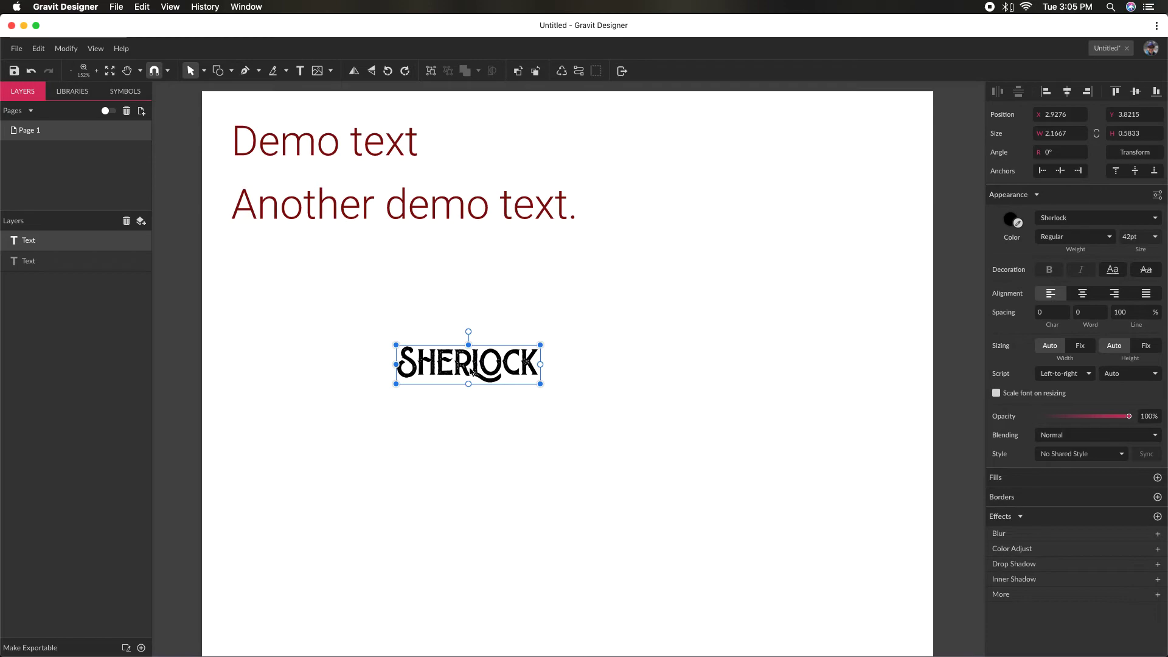
{"action": "left_click_drag", "start_coordinate": [470, 371], "coordinate": [303, 271]}
{"action": "left_click", "coordinate": [376, 374]}
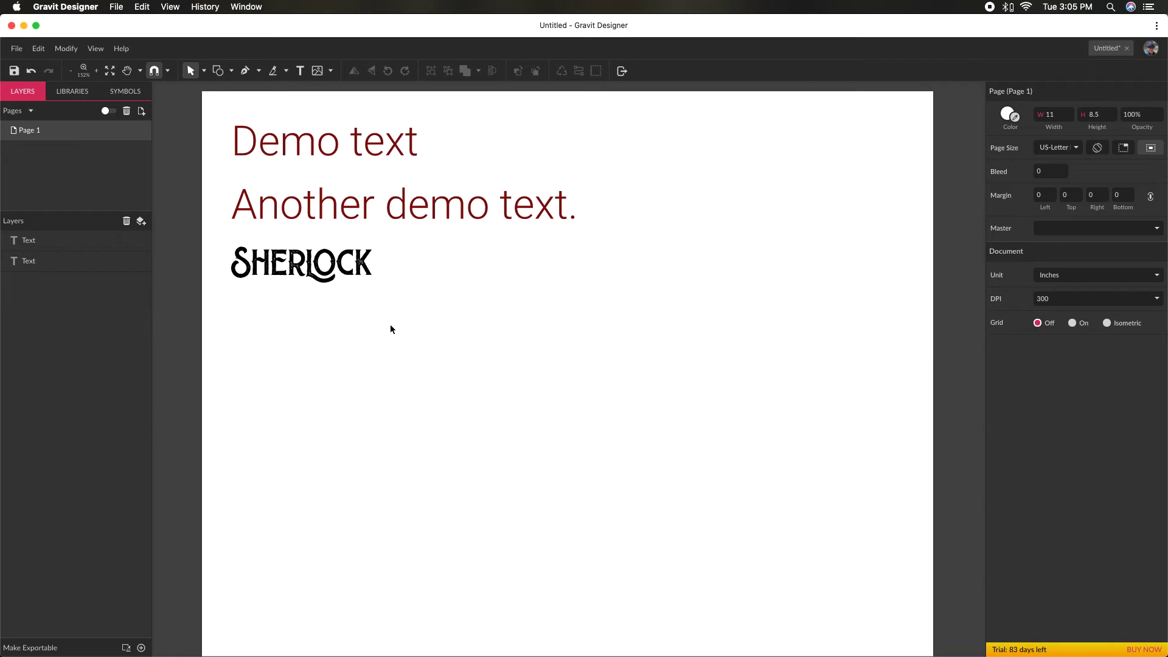
- Draw an open S-shaped path with four anchor points across the blank area below the text using the Pen tool
{"action": "left_click", "coordinate": [250, 78]}
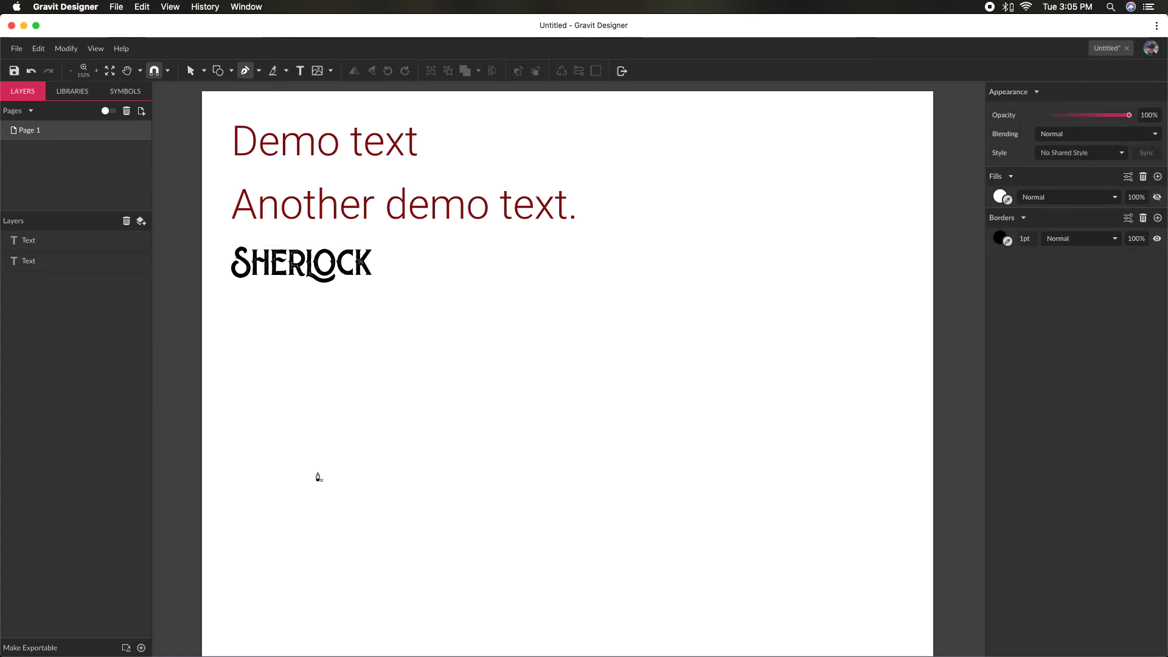
{"action": "left_click", "coordinate": [282, 504]}
{"action": "left_click_drag", "start_coordinate": [475, 396], "coordinate": [579, 402]}
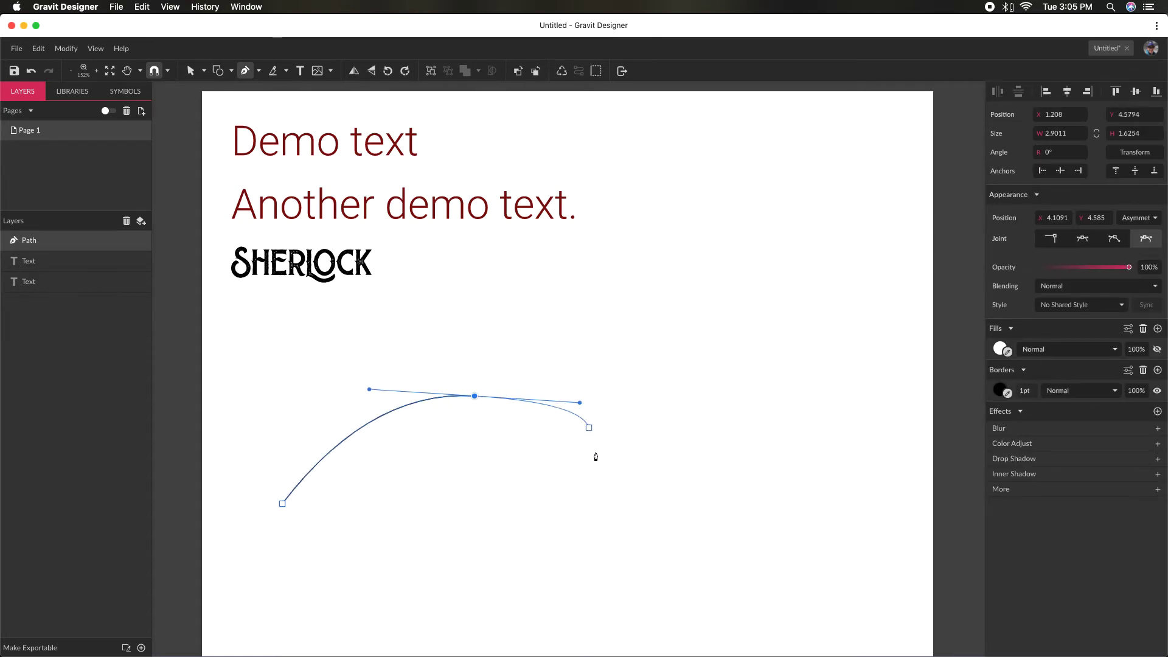
{"action": "left_click_drag", "start_coordinate": [678, 542], "coordinate": [778, 532]}
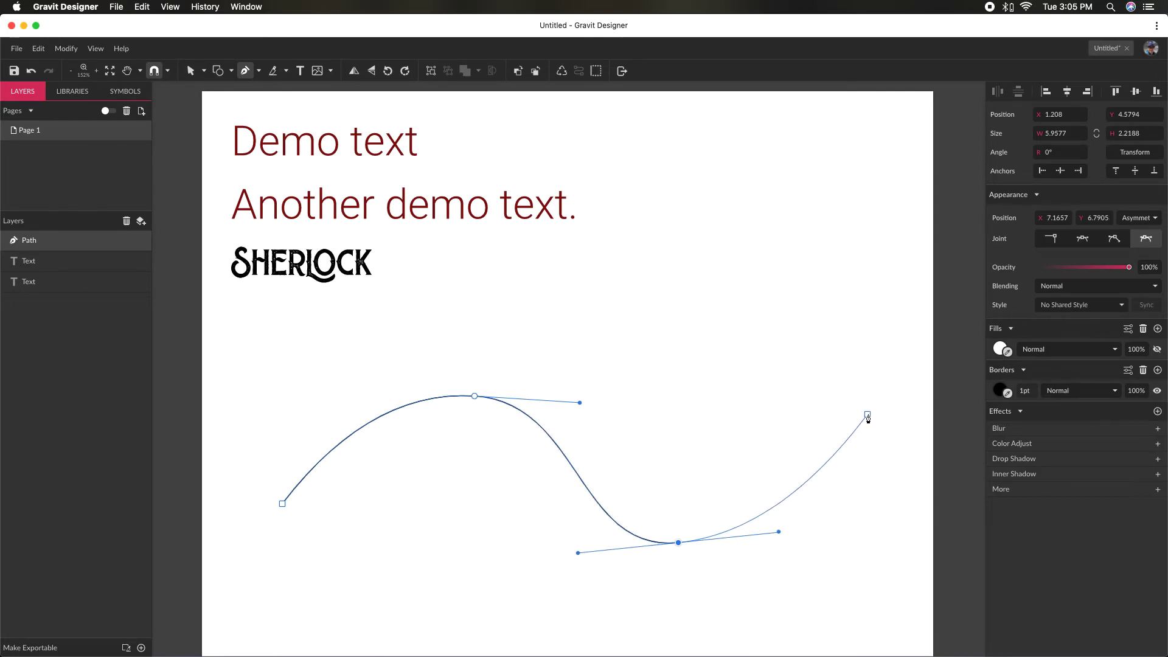
{"action": "left_click_drag", "start_coordinate": [892, 410], "coordinate": [776, 367]}
{"action": "key", "text": "Escape"}
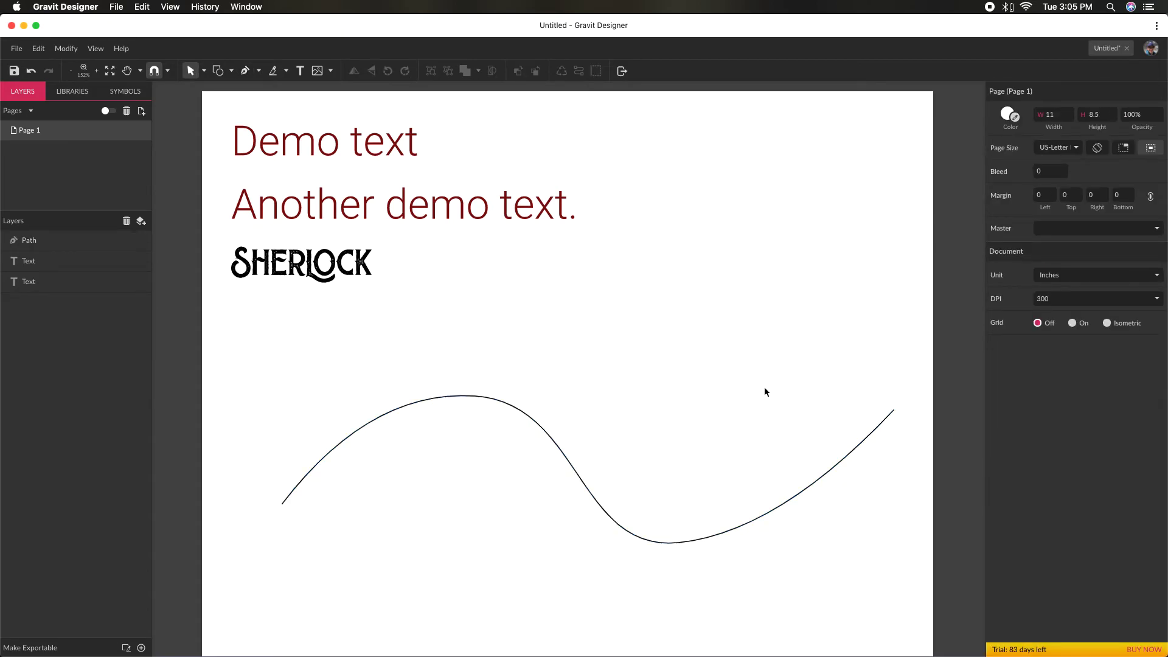
- Flatten the wavy path by moving its crest point down and left and its trough point slightly up and right
{"action": "left_click", "coordinate": [489, 397]}
{"action": "double_click", "coordinate": [470, 409]}
{"action": "left_click_drag", "start_coordinate": [475, 399], "coordinate": [447, 445]}
{"action": "left_click_drag", "start_coordinate": [678, 542], "coordinate": [703, 532]}
{"action": "left_click", "coordinate": [711, 602]}
{"action": "scroll", "coordinate": [529, 539], "scroll_direction": "down", "scroll_amount": 1}
{"action": "scroll", "coordinate": [528, 539], "scroll_direction": "down", "scroll_amount": 3}
{"action": "scroll", "coordinate": [527, 540], "scroll_direction": "up", "scroll_amount": 5}
{"action": "scroll", "coordinate": [527, 540], "scroll_direction": "down", "scroll_amount": 1}
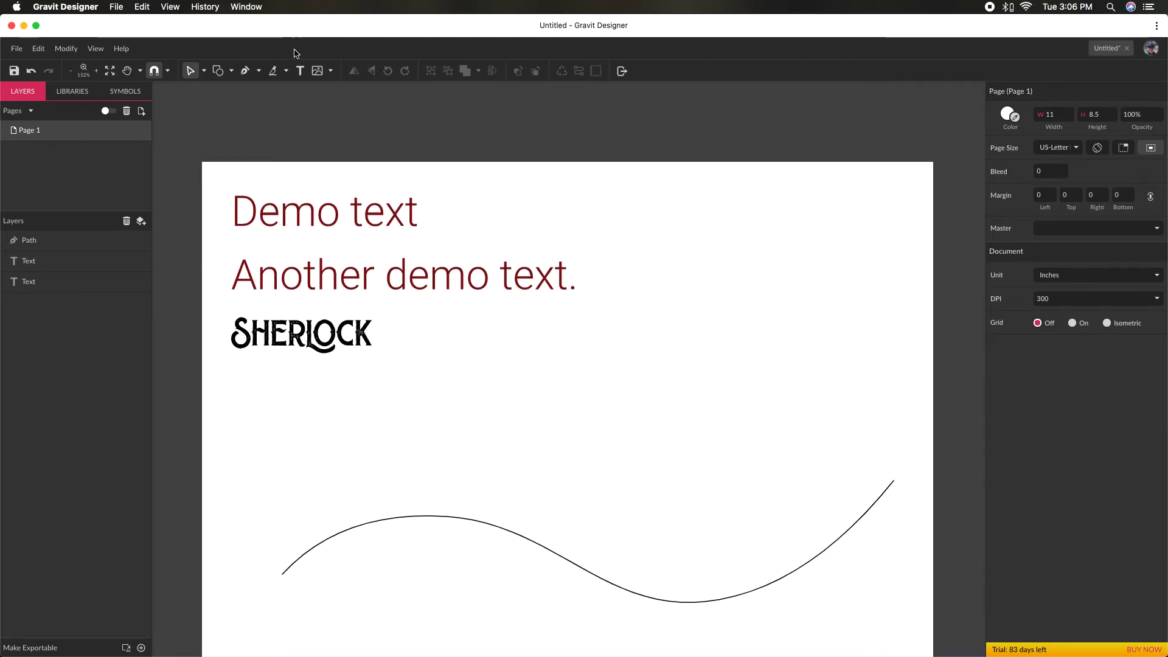
- Place text on the wavy path near its left end with the Text tool, reading "I'm typing along a path! Neato!"
{"action": "left_click", "coordinate": [300, 71]}
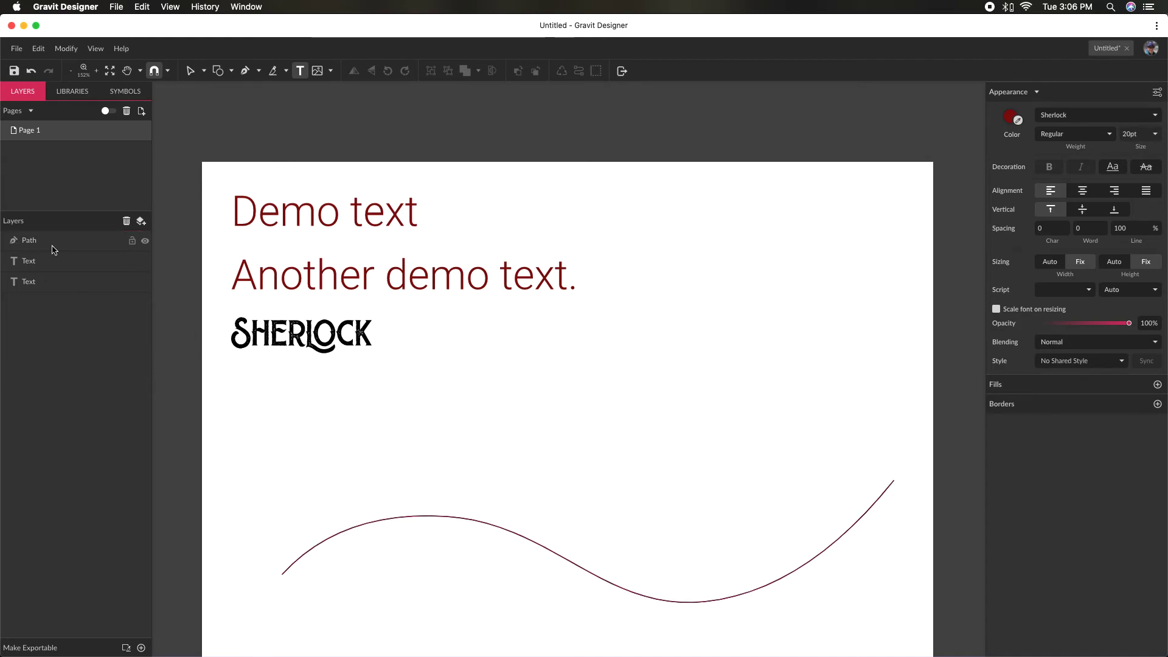
{"action": "left_click", "coordinate": [355, 529]}
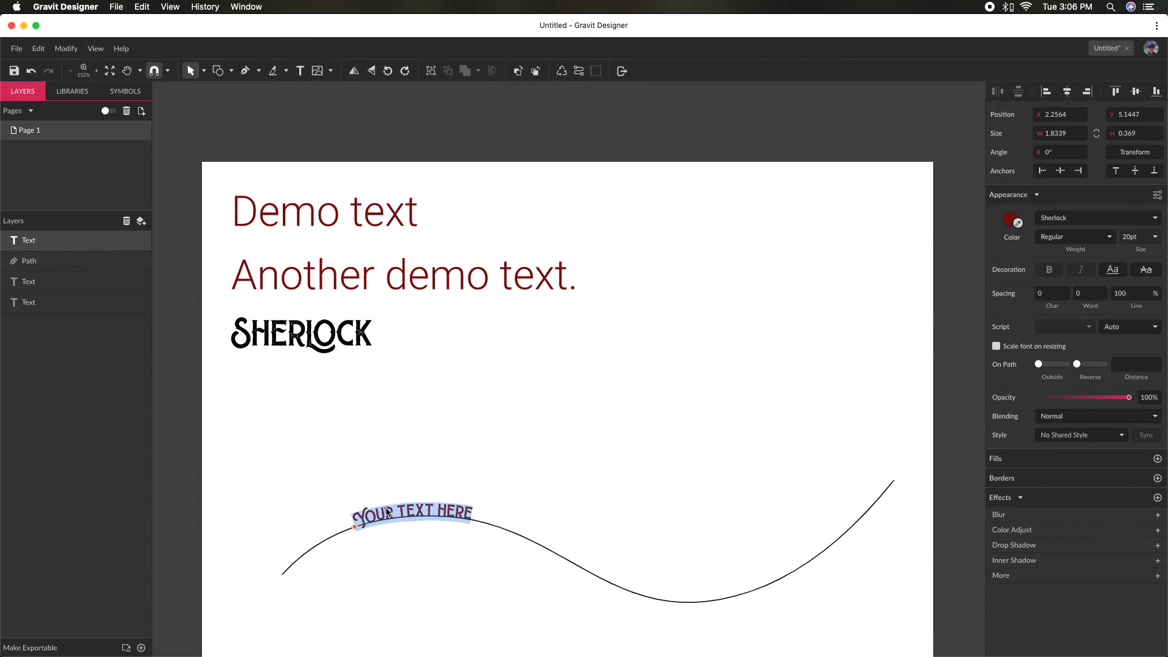
{"action": "type", "text": "I"}
{"action": "left_click", "coordinate": [500, 550]}
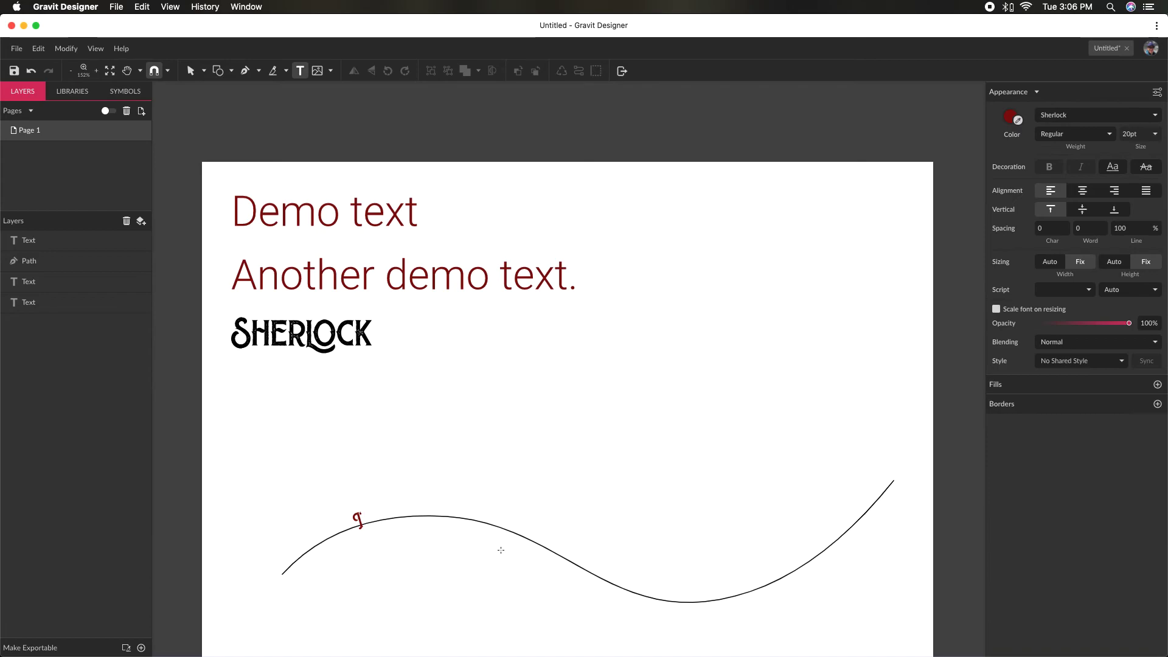
{"action": "left_click", "coordinate": [358, 524]}
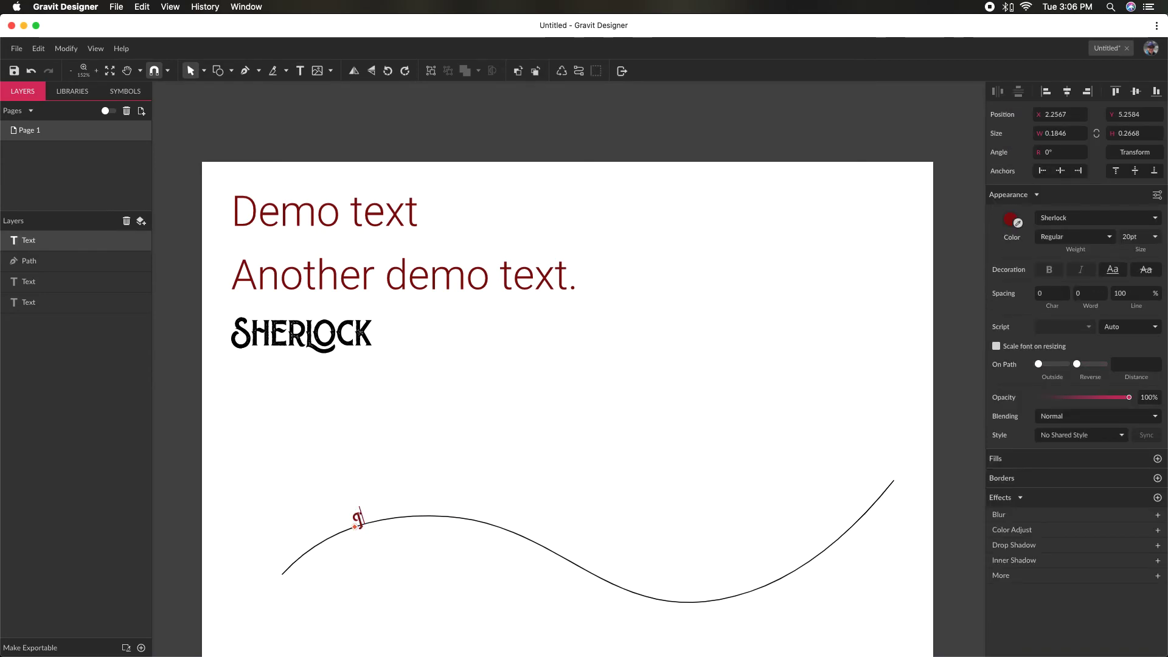
{"action": "type", "text": "'M TYP"}
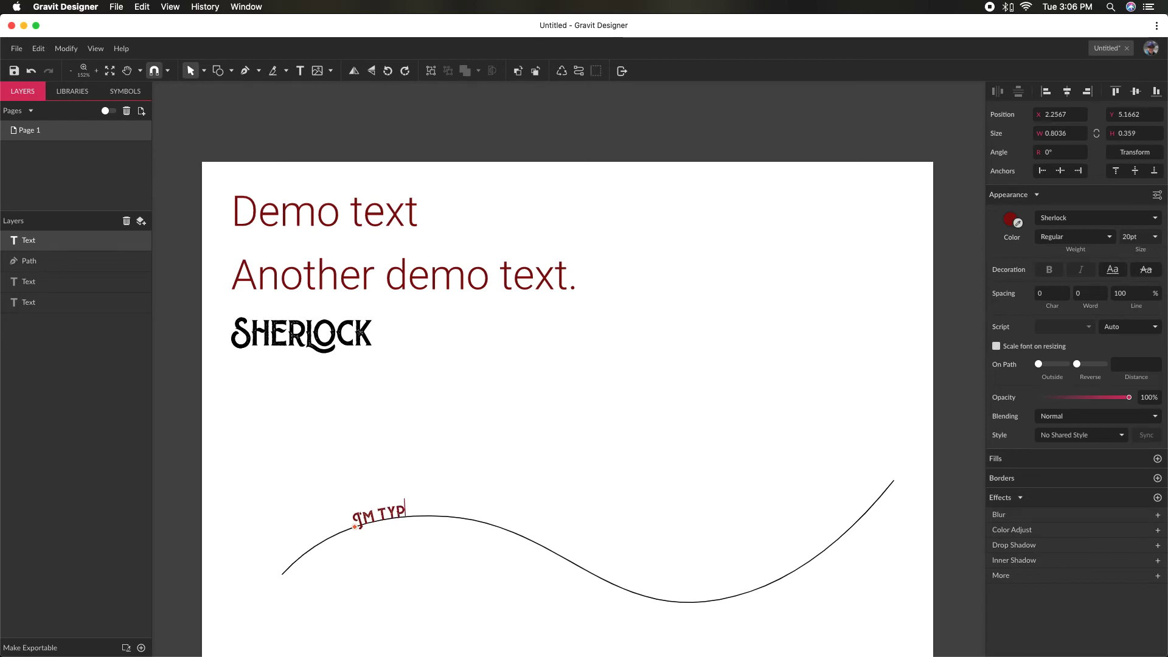
{"action": "type", "text": "ING ALONG A PATH"}
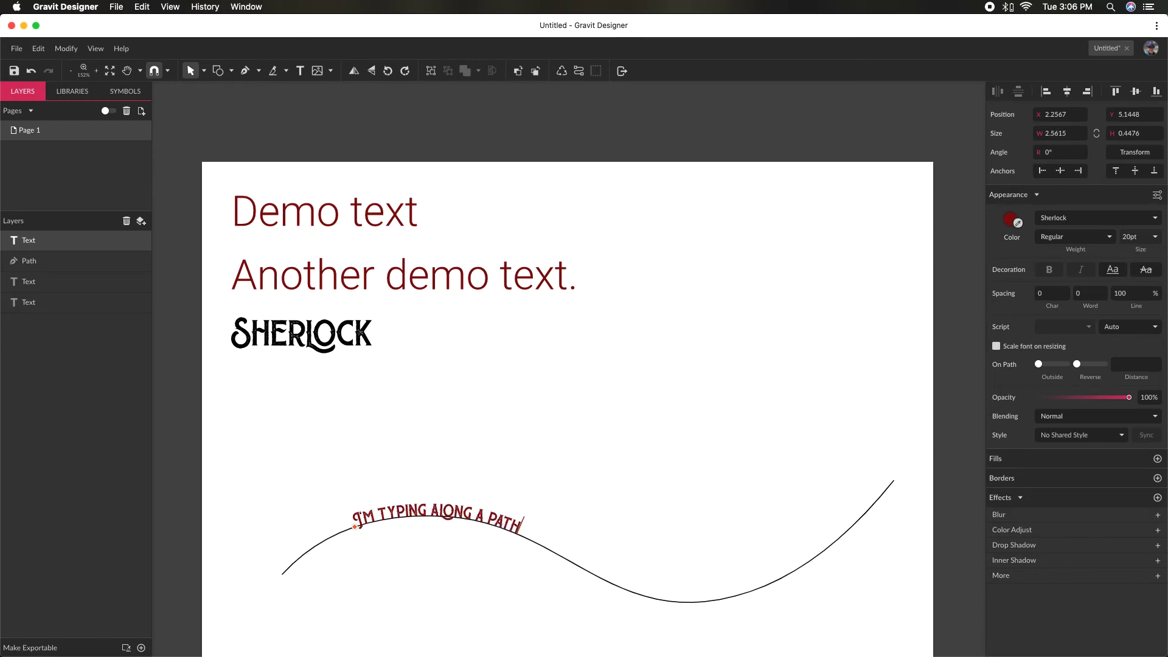
{"action": "type", "text": "! NEATO!"}
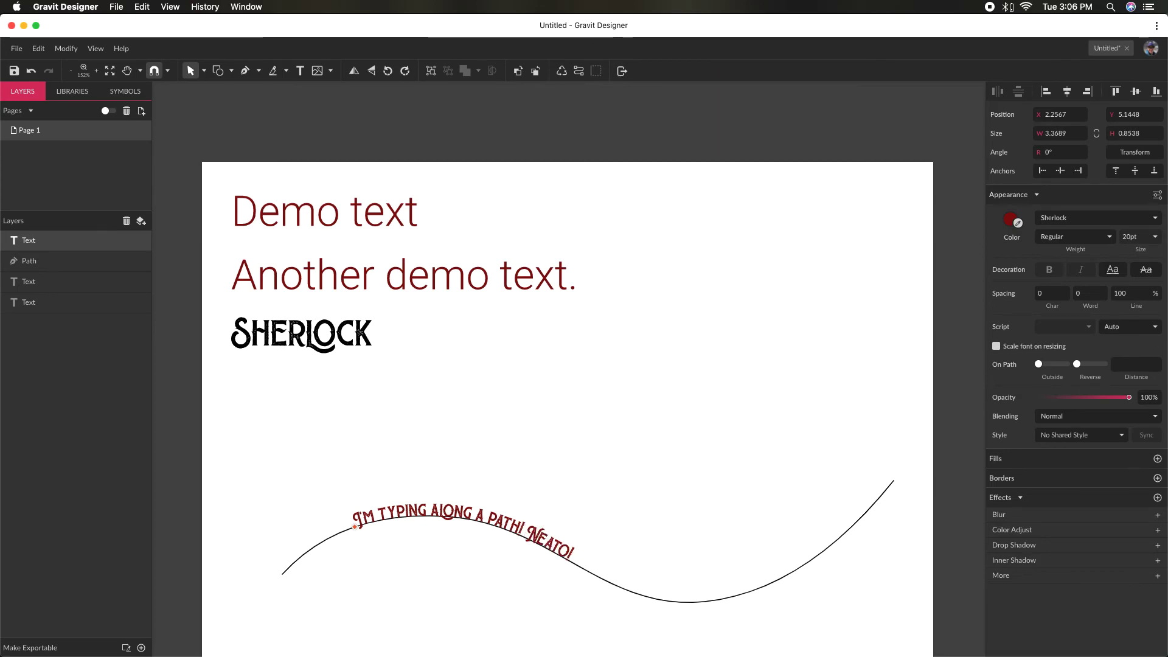
{"action": "key", "text": "Escape"}
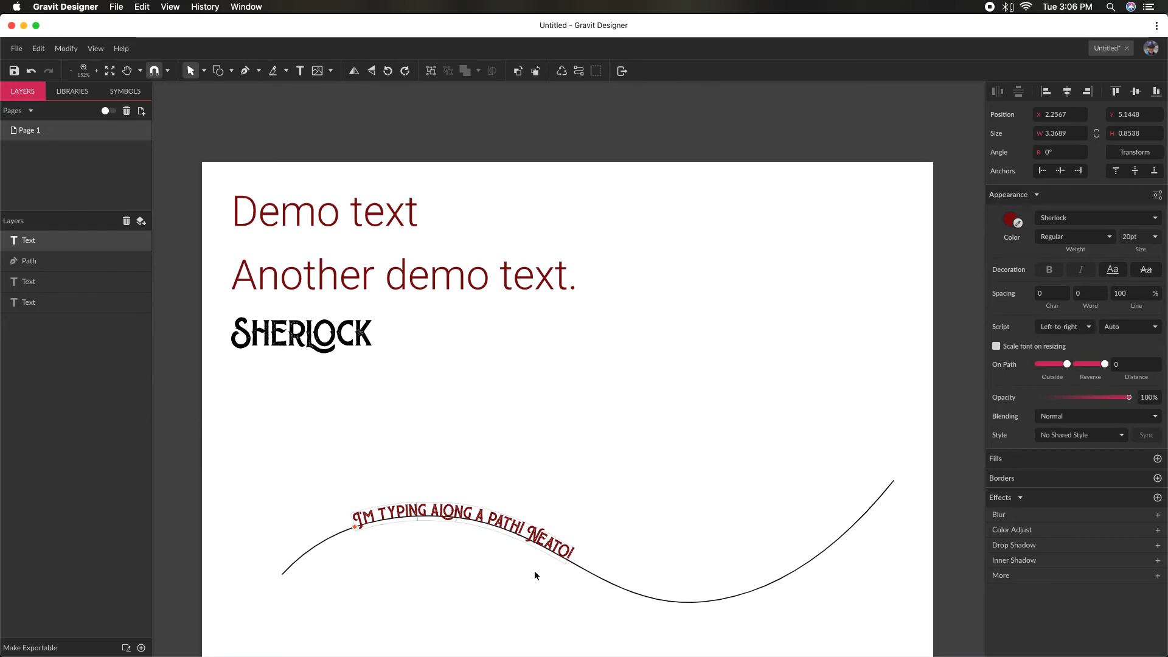
- Hide the black border of the wavy path so only the text on it shows
{"action": "left_click", "coordinate": [628, 587]}
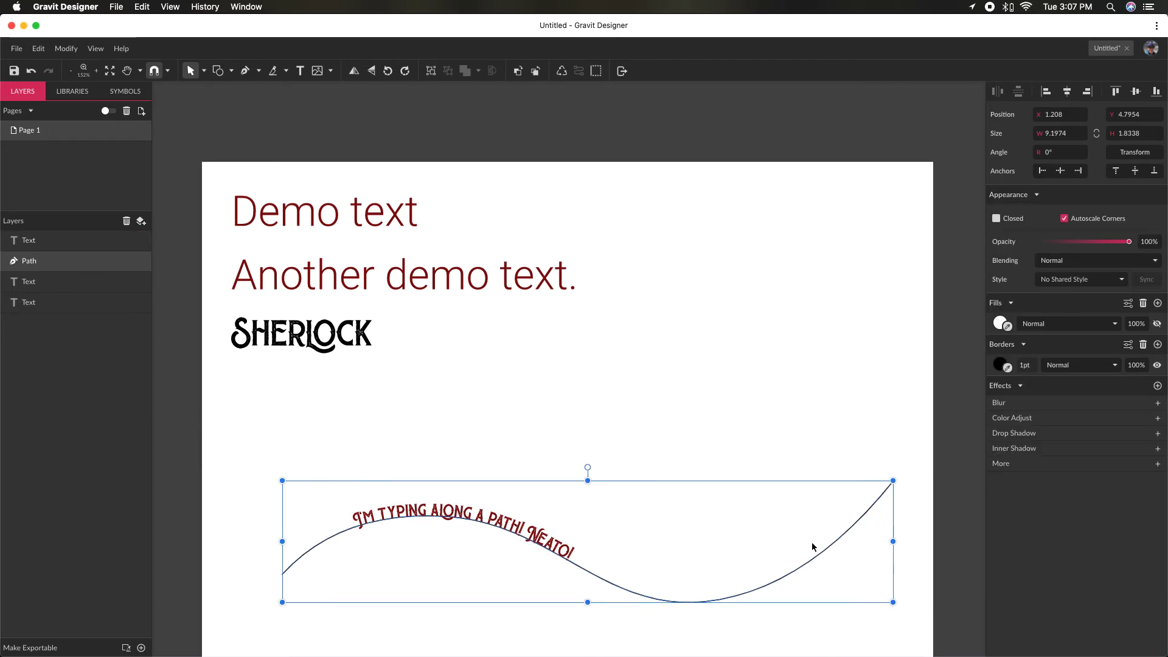
{"action": "left_click", "coordinate": [1157, 365]}
{"action": "left_click", "coordinate": [742, 350]}
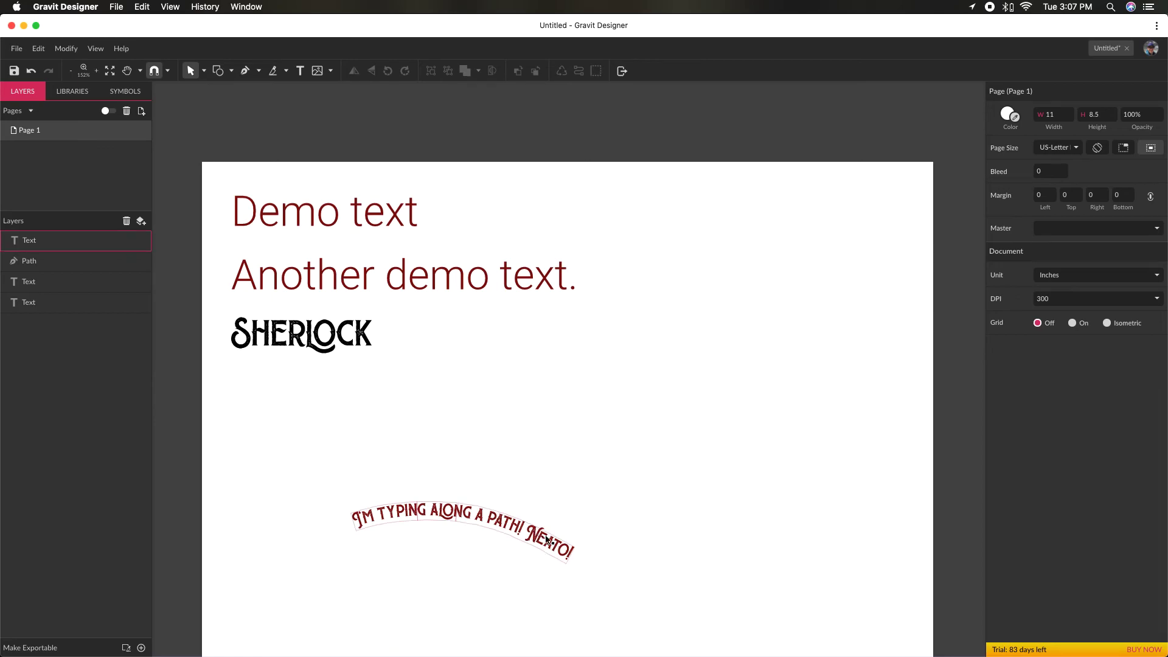
- Set the font size of all the text on the path to 72 pt
{"action": "left_click", "coordinate": [501, 516]}
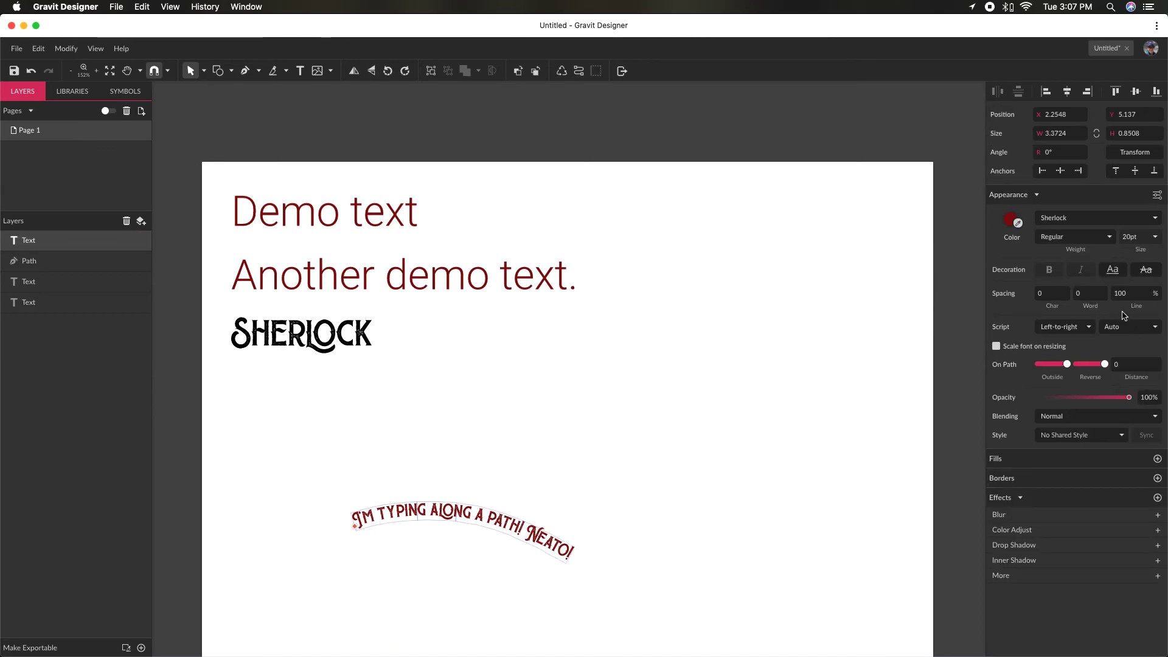
{"action": "left_click", "coordinate": [1158, 237]}
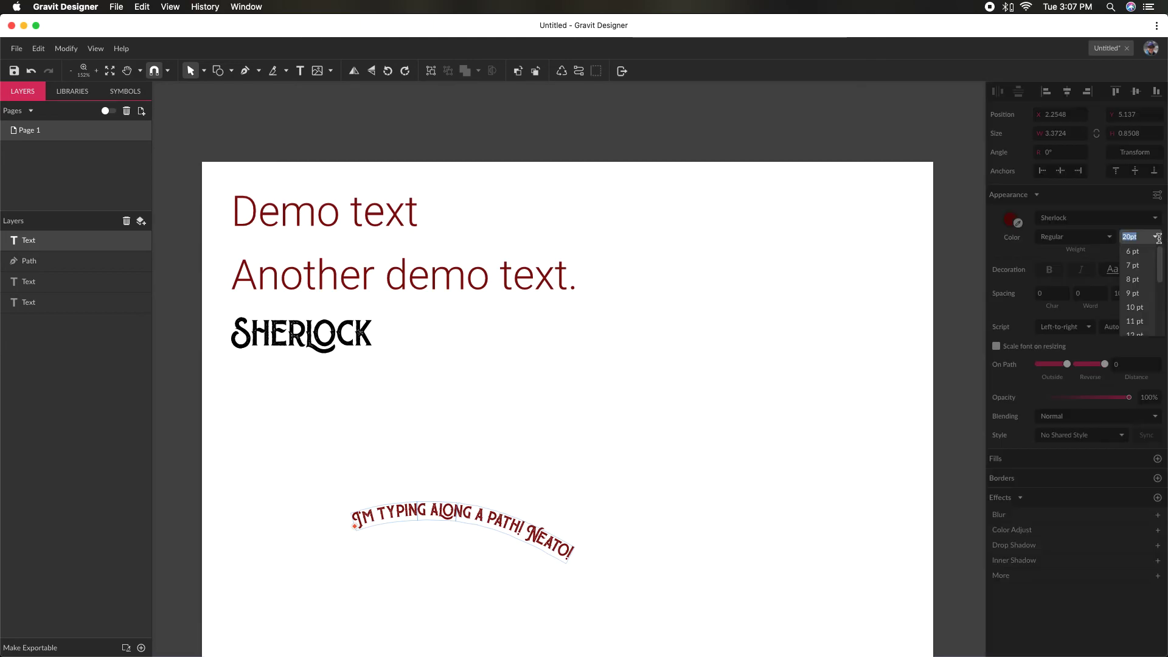
{"action": "left_click", "coordinate": [521, 524]}
{"action": "key", "text": "super+a"}
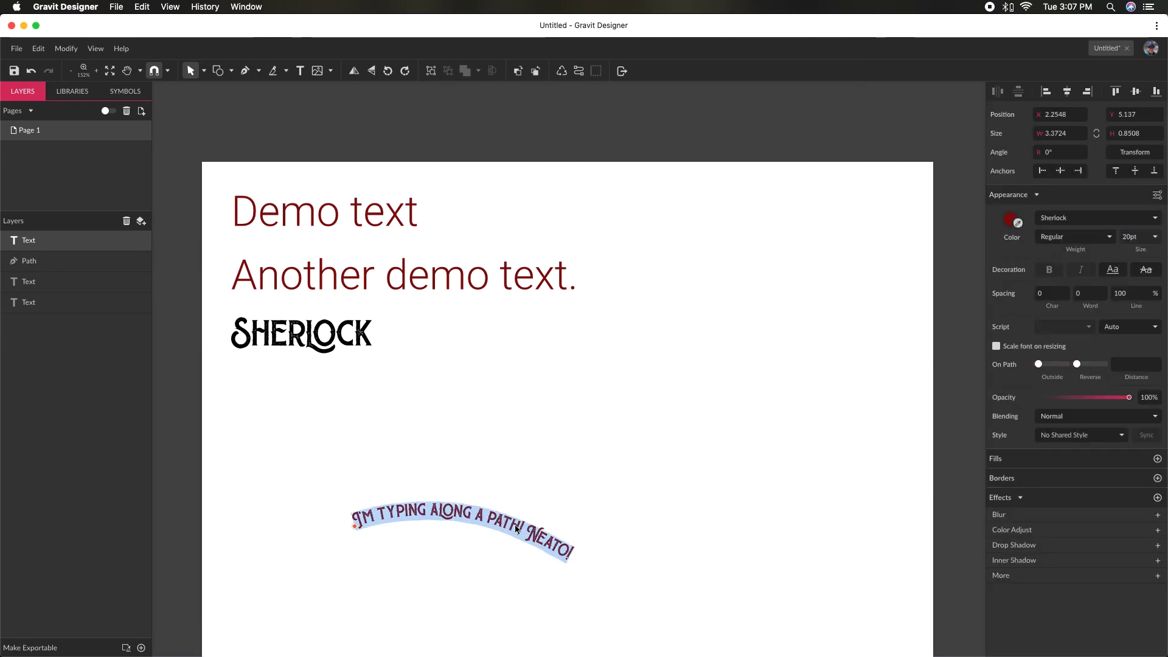
{"action": "left_click", "coordinate": [1155, 237]}
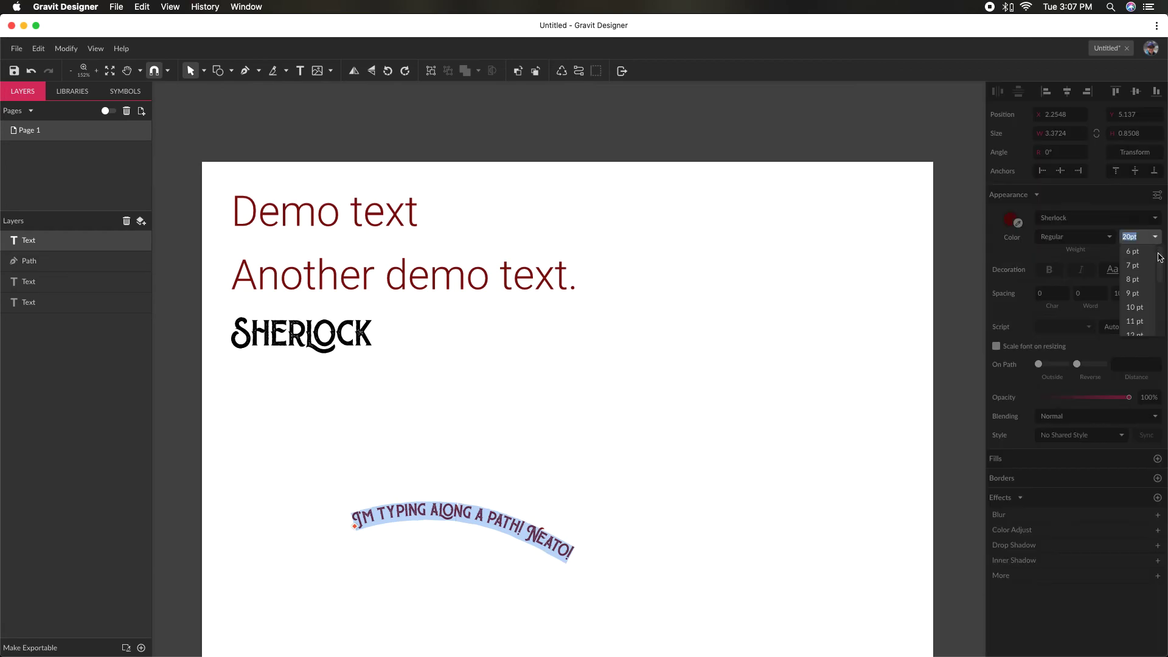
{"action": "scroll", "coordinate": [1155, 268], "scroll_direction": "down", "scroll_amount": 5}
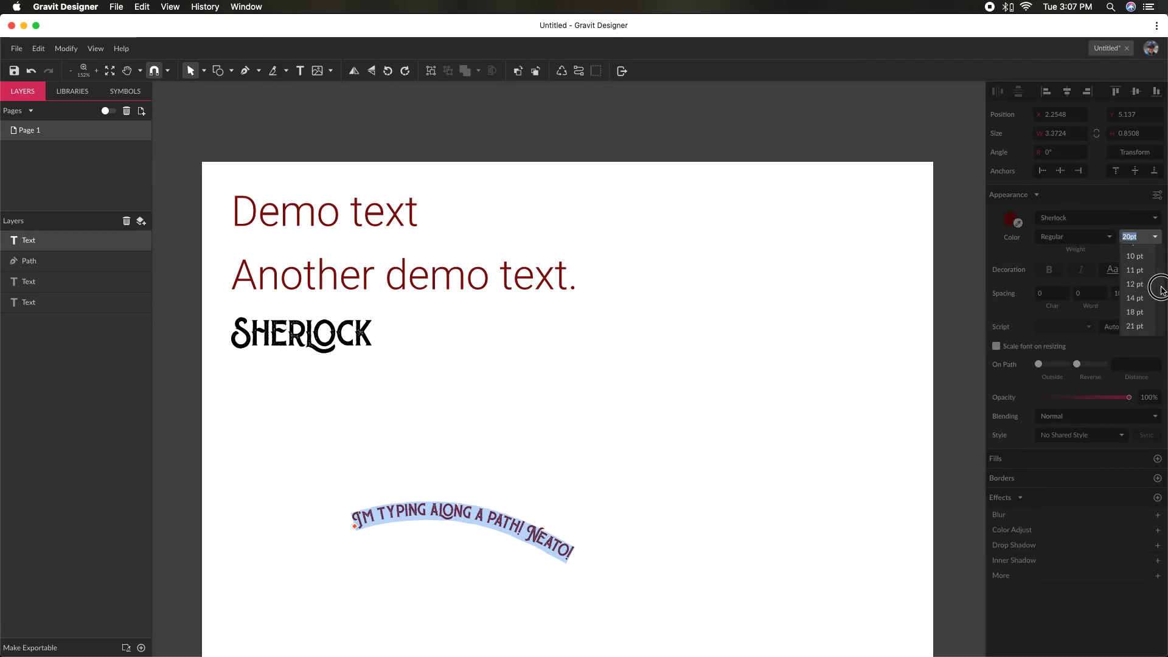
{"action": "left_click", "coordinate": [1143, 332]}
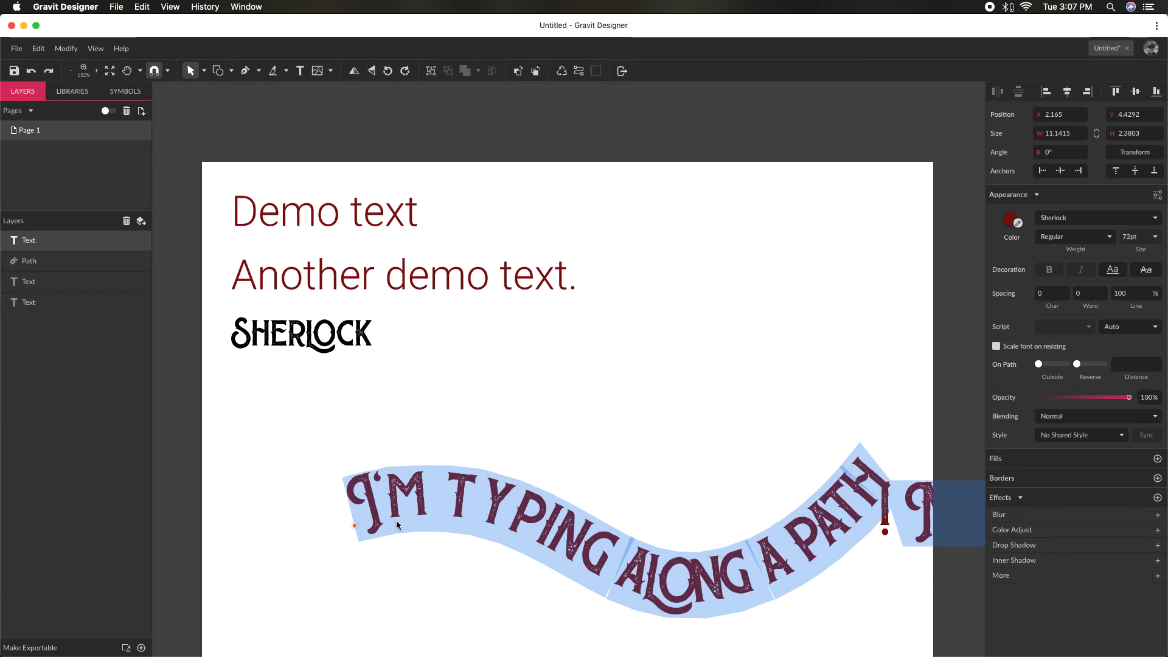
{"action": "left_click", "coordinate": [393, 587]}
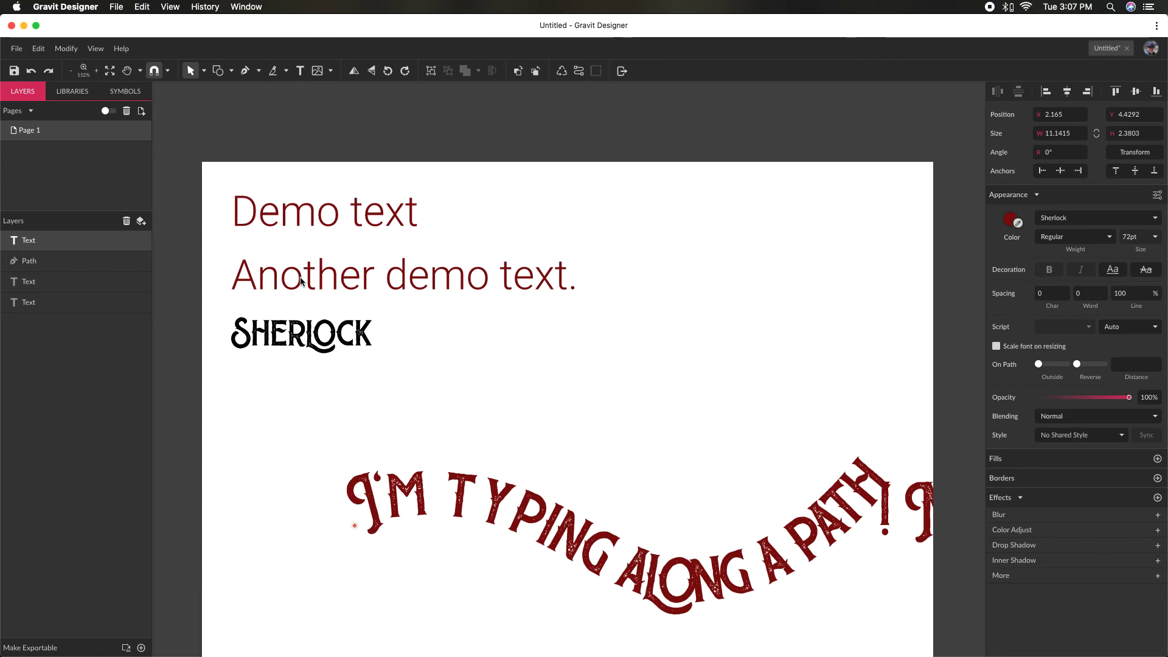
- Slide the starting point of the path text back along the curve to just inside the path's left end
{"action": "type", "text": "D"}
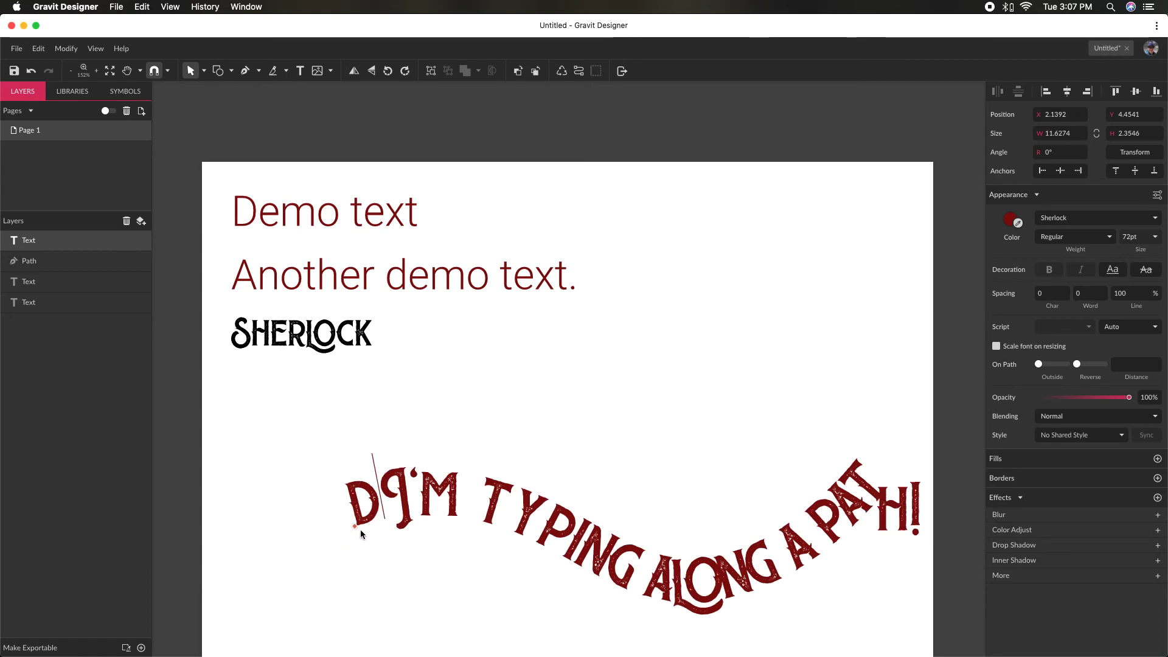
{"action": "key", "text": "super+z"}
{"action": "left_click_drag", "start_coordinate": [356, 529], "coordinate": [288, 550]}
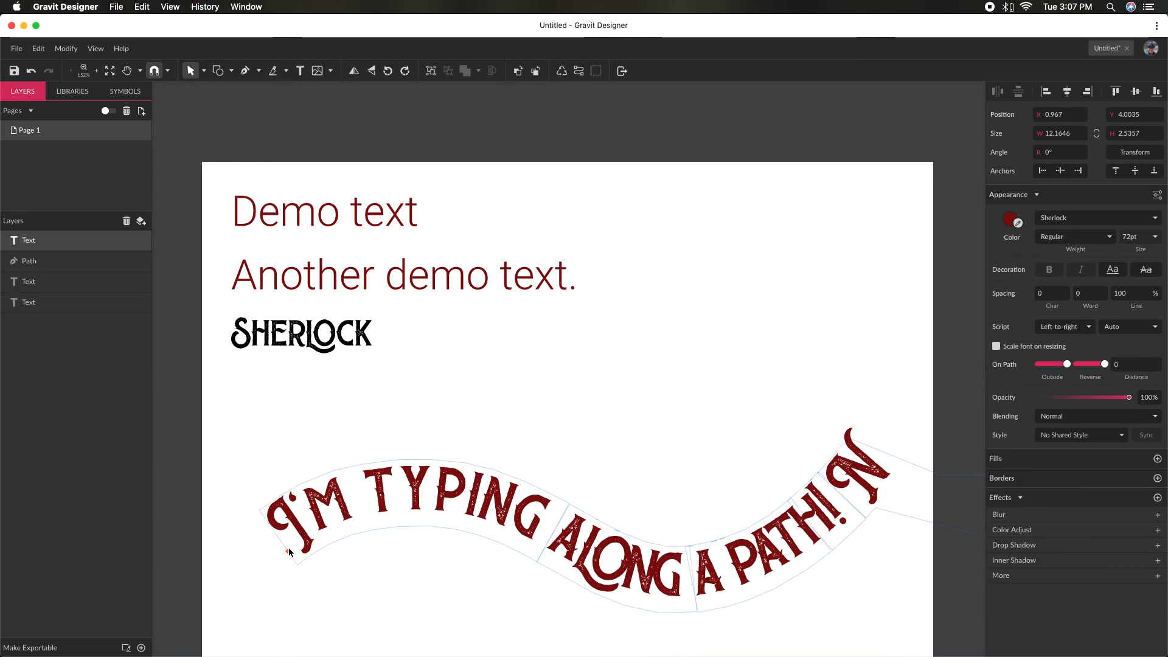
{"action": "left_click_drag", "start_coordinate": [287, 555], "coordinate": [283, 556]}
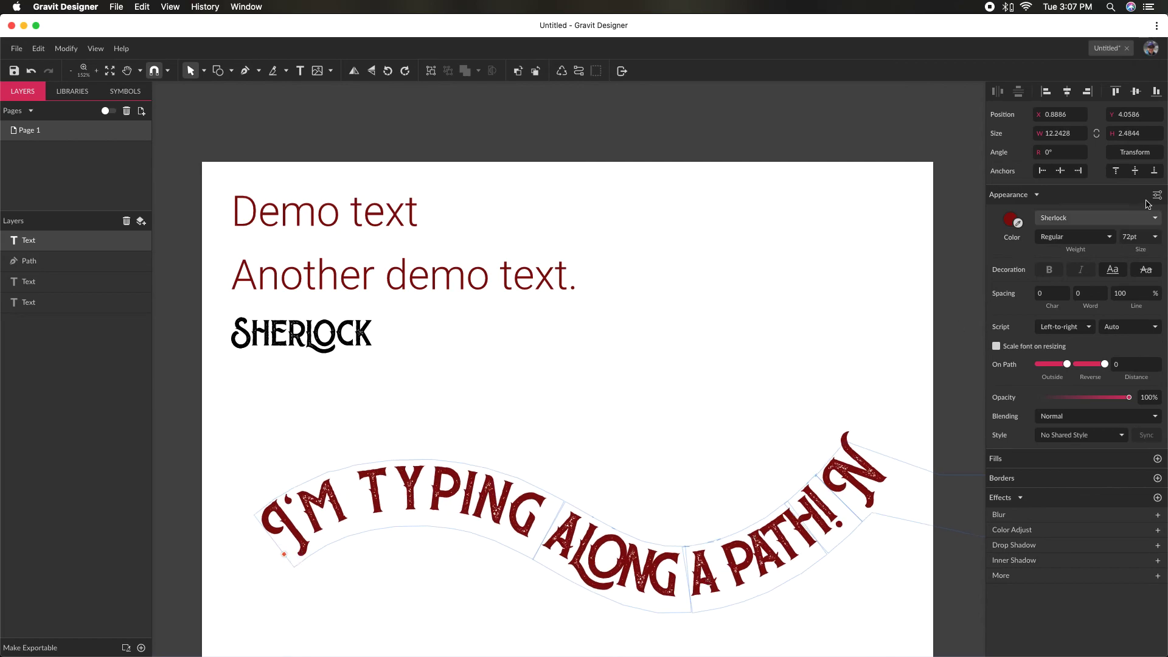
- Reduce the path text's font size step by step to 58 pt so the whole sentence fits on the curve
{"action": "left_click", "coordinate": [1140, 239]}
{"action": "key", "text": "Down"}
{"action": "key", "text": "Down"}
{"action": "key", "text": "Down"}
{"action": "key", "text": "Down"}
{"action": "key", "text": "Down"}
{"action": "key", "text": "Down"}
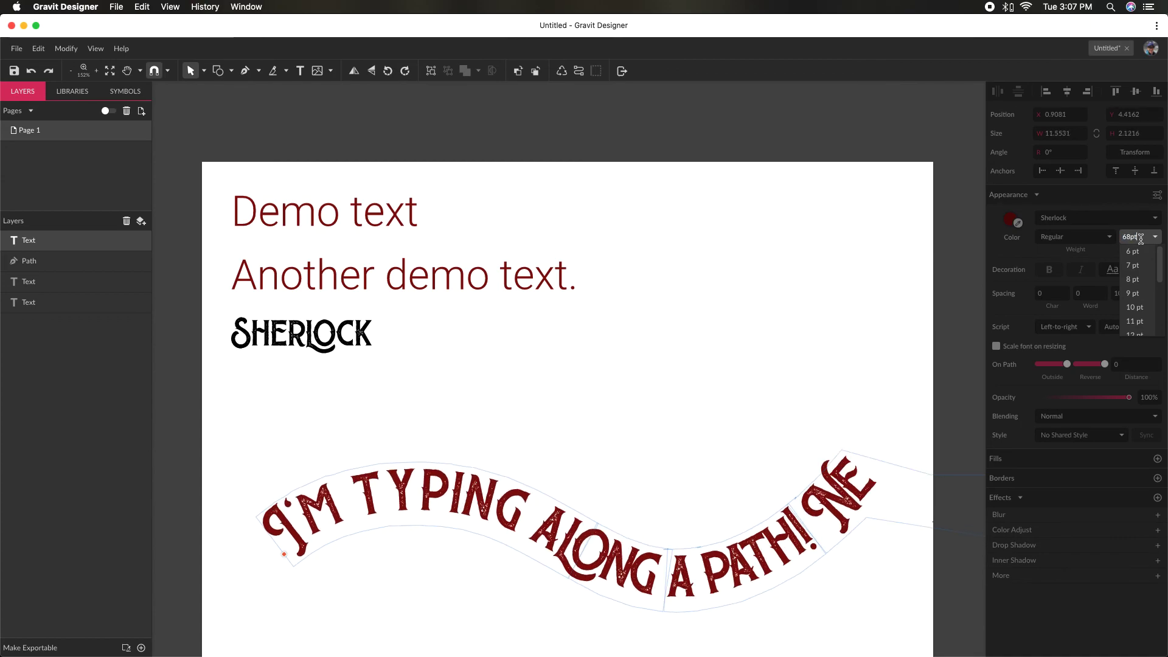
{"action": "key", "text": "Down"}
{"action": "key", "text": "Down"}
{"action": "key", "text": "Down"}
{"action": "key", "text": "Down"}
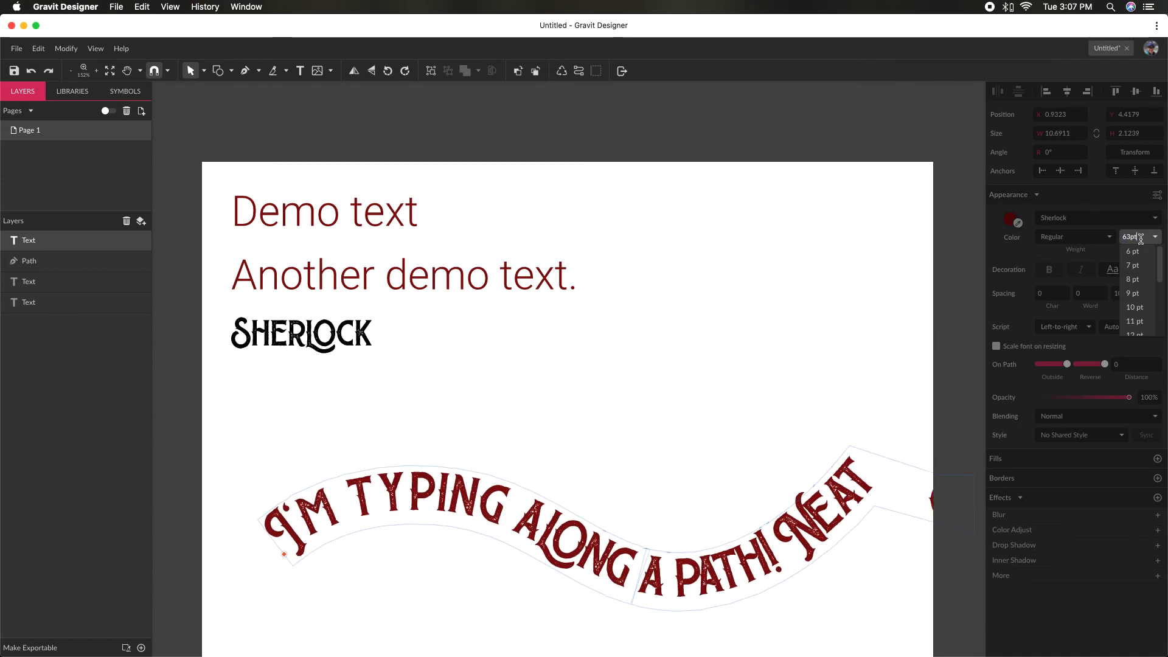
{"action": "key", "text": "Down"}
{"action": "key", "text": "Down"}
{"action": "key", "text": "Down"}
{"action": "key", "text": "Down"}
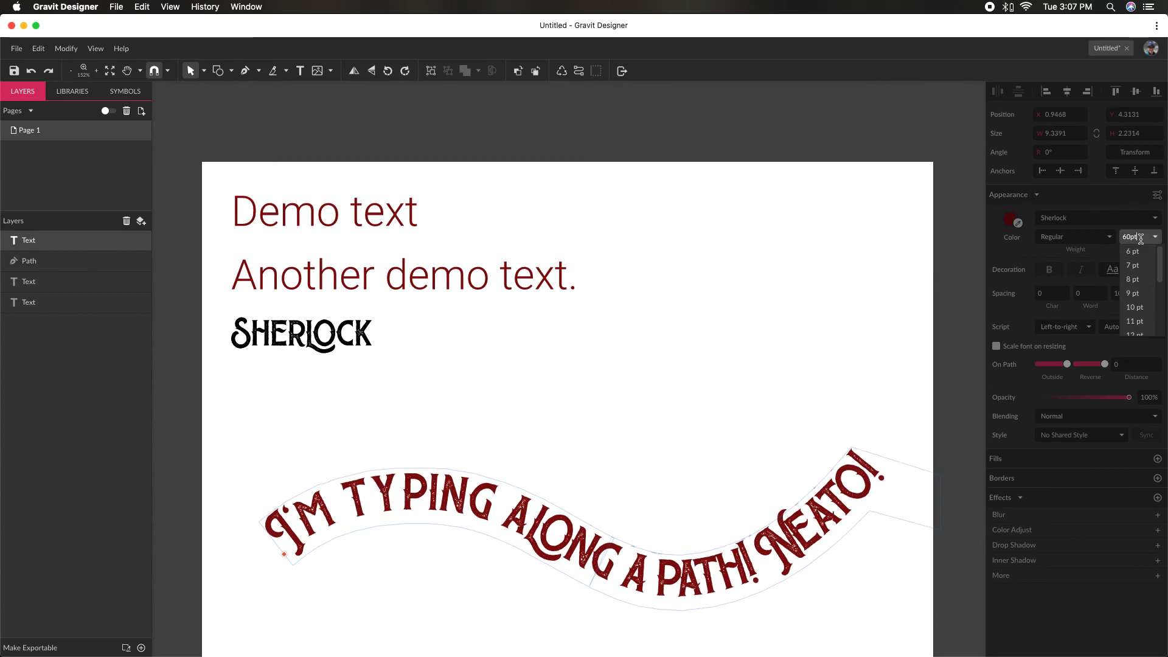
{"action": "left_click", "coordinate": [767, 406]}
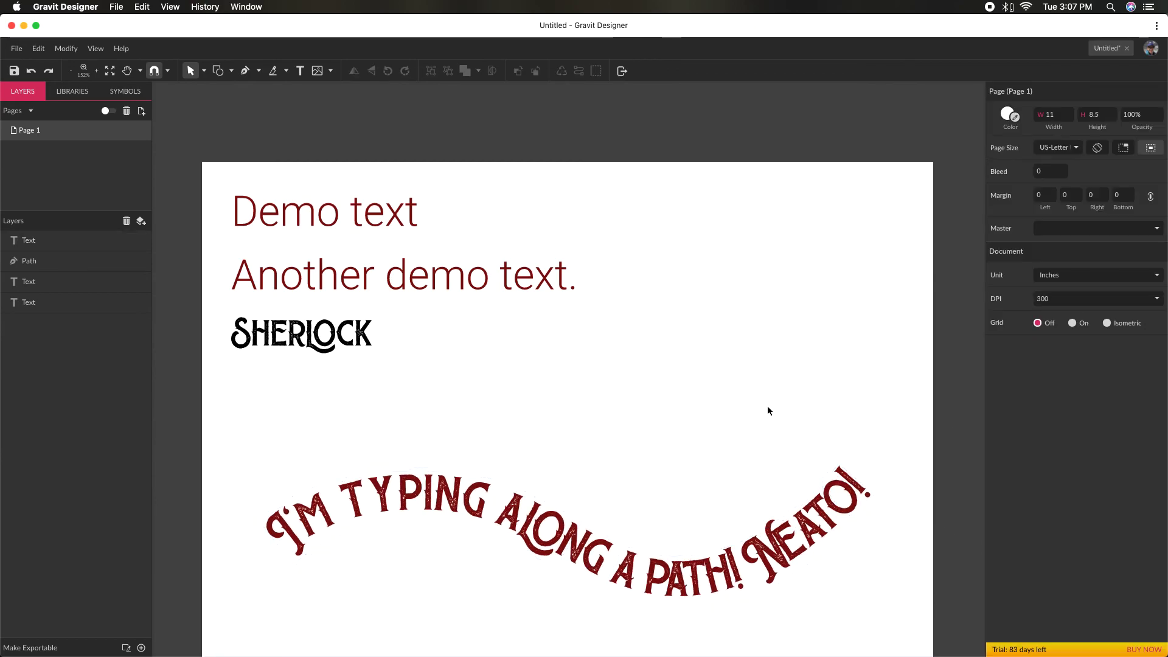
- Move the curved text up with its hidden path to just below the Sherlock lettering
{"action": "scroll", "coordinate": [686, 399], "scroll_direction": "down", "scroll_amount": 3}
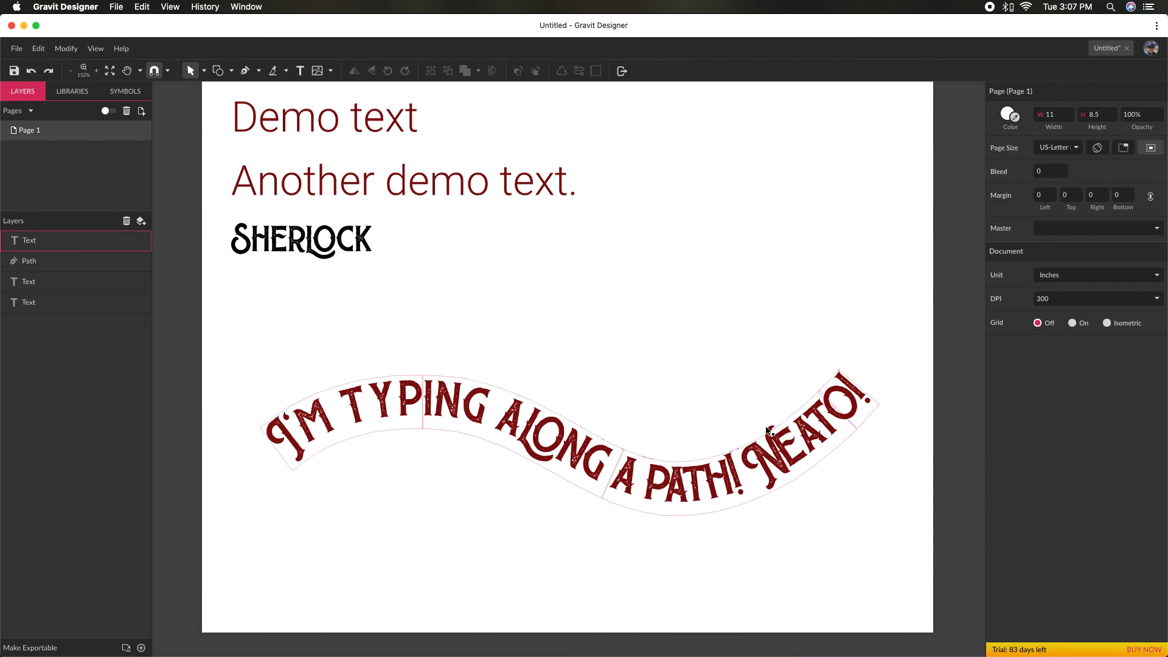
{"action": "left_click_drag", "start_coordinate": [633, 498], "coordinate": [625, 384]}
{"action": "left_click", "coordinate": [609, 581]}
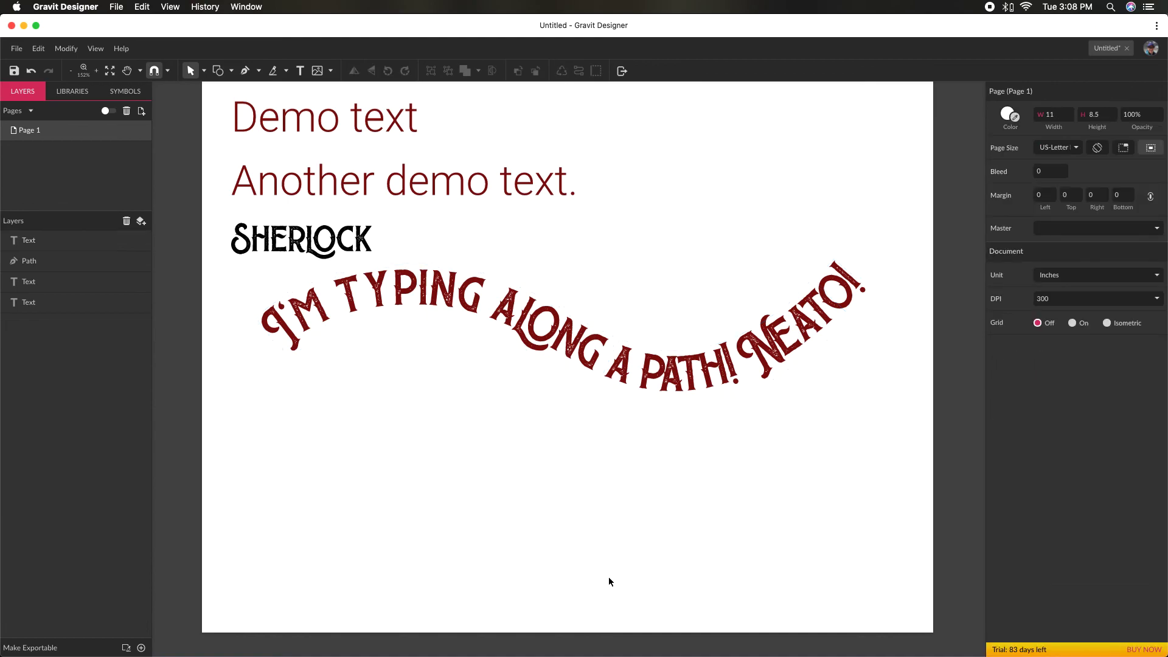
{"action": "left_click", "coordinate": [605, 395]}
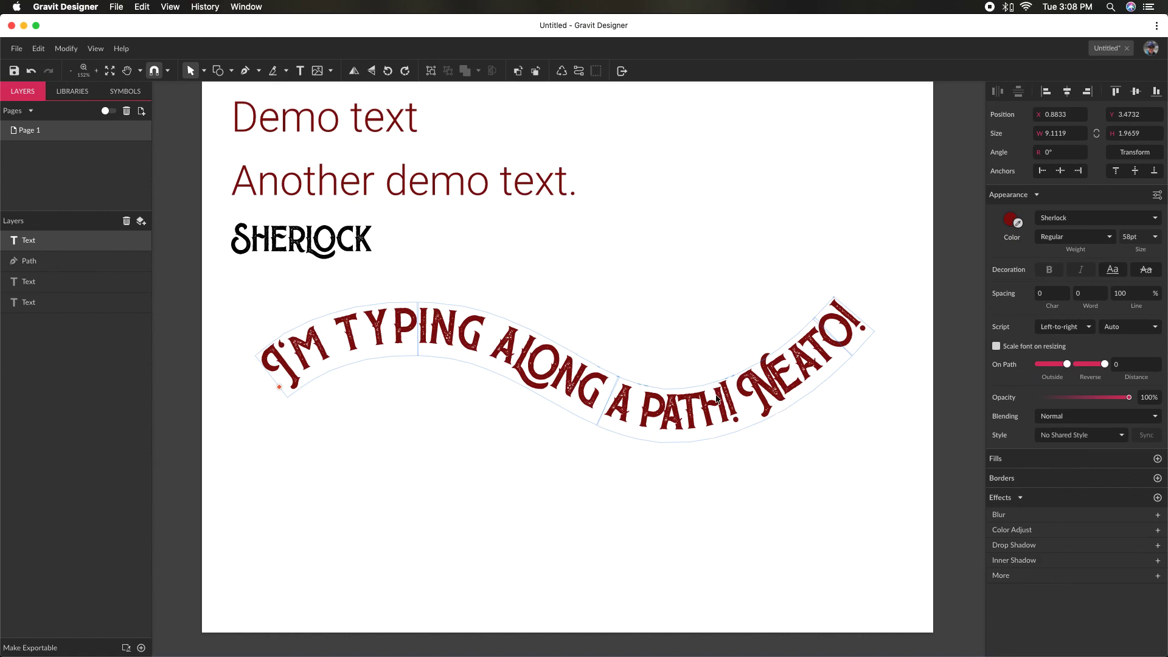
- Reshape the hidden text path by moving its right end down, its left end up beside the Sherlock lettering, and its crest point down
{"action": "left_click", "coordinate": [700, 429]}
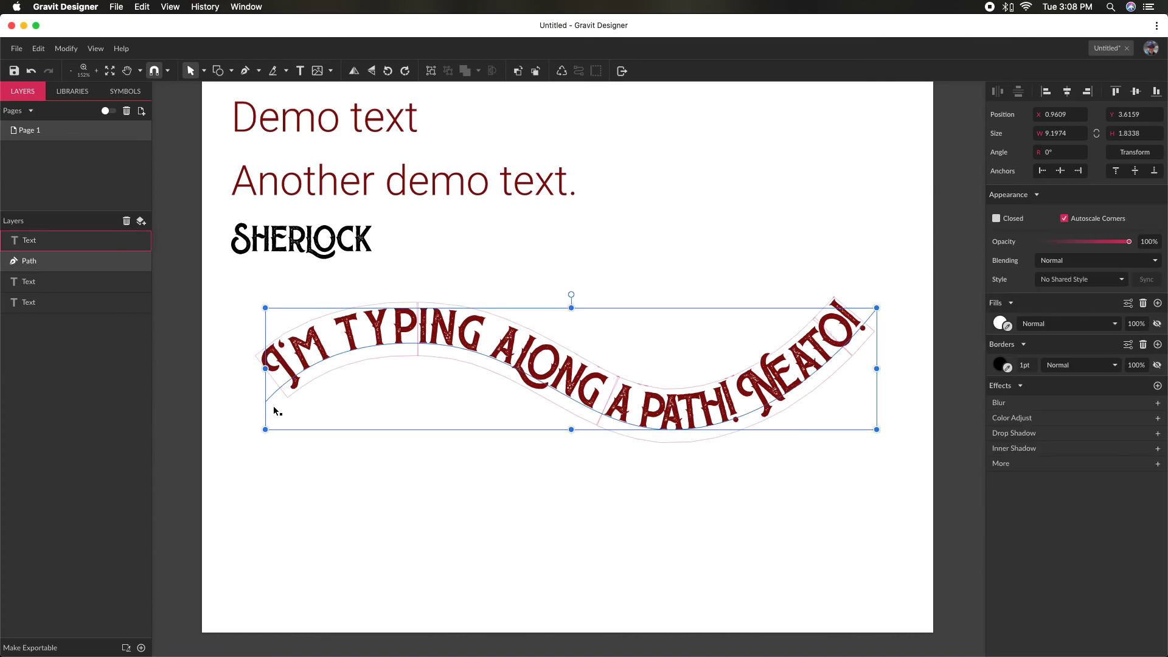
{"action": "left_click", "coordinate": [285, 390]}
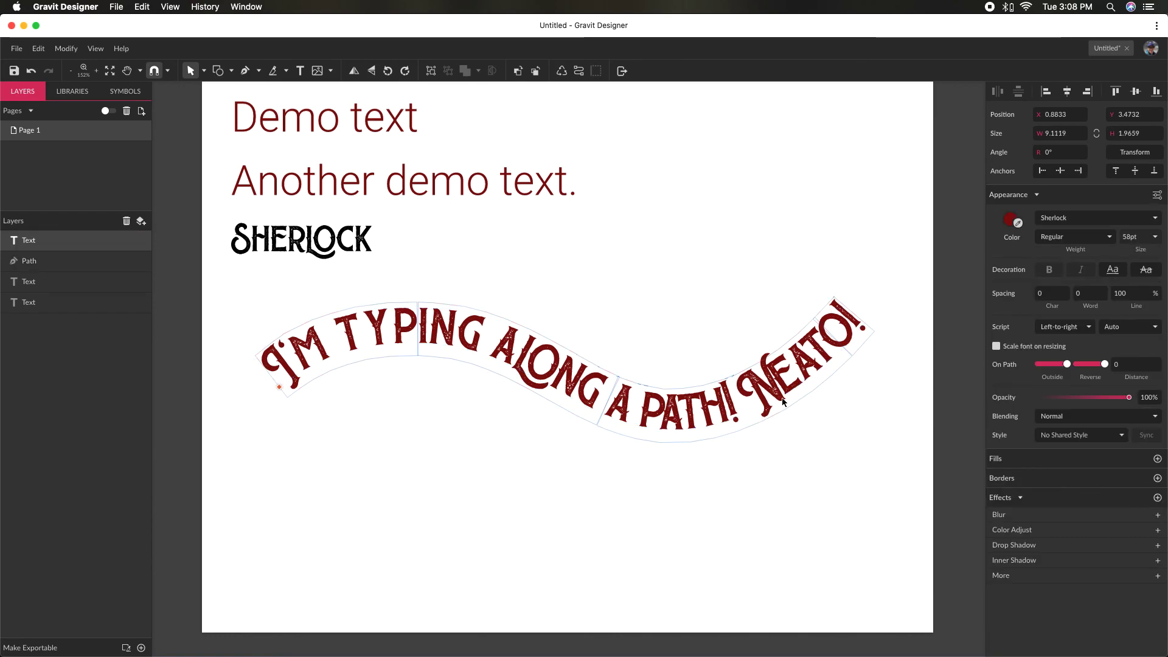
{"action": "left_click_drag", "start_coordinate": [787, 441], "coordinate": [752, 413]}
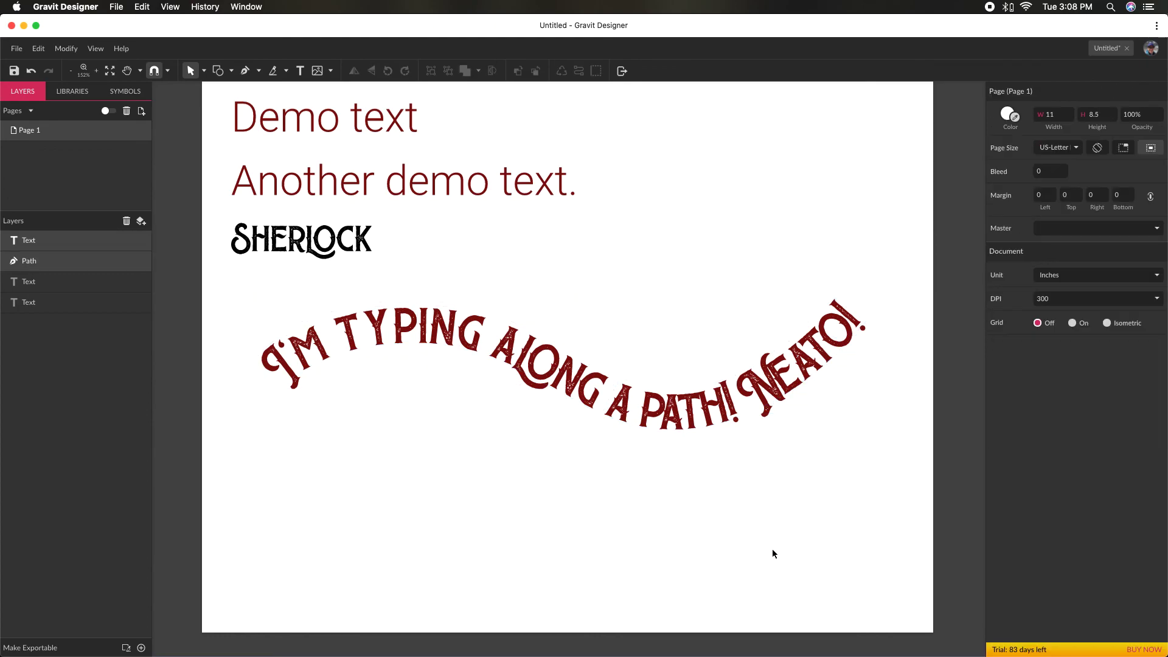
{"action": "left_click_drag", "start_coordinate": [772, 535], "coordinate": [602, 316]}
{"action": "left_click", "coordinate": [871, 317]}
{"action": "double_click", "coordinate": [870, 317]}
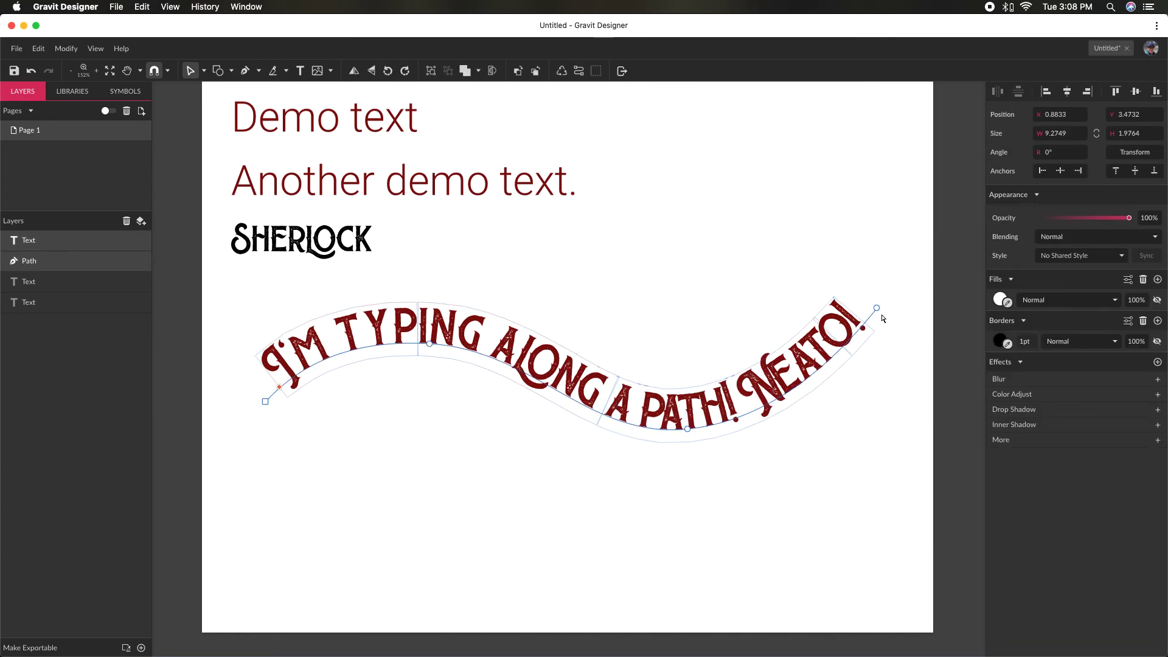
{"action": "left_click_drag", "start_coordinate": [877, 312], "coordinate": [908, 501]}
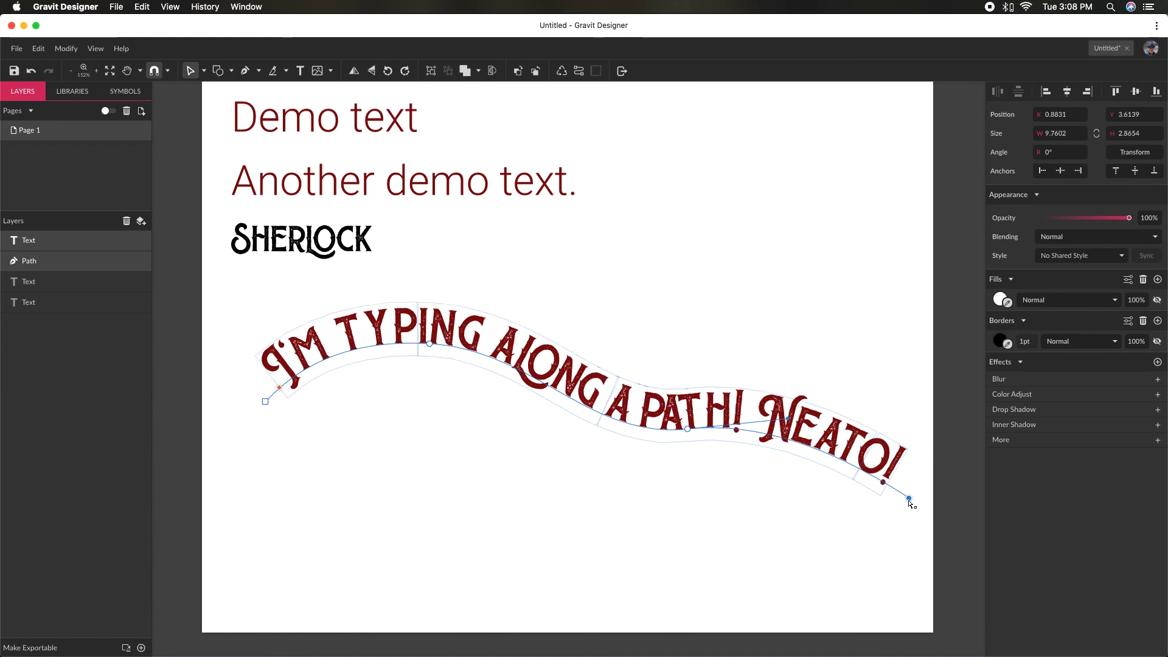
{"action": "left_click_drag", "start_coordinate": [265, 404], "coordinate": [481, 219]}
{"action": "left_click_drag", "start_coordinate": [429, 344], "coordinate": [449, 479]}
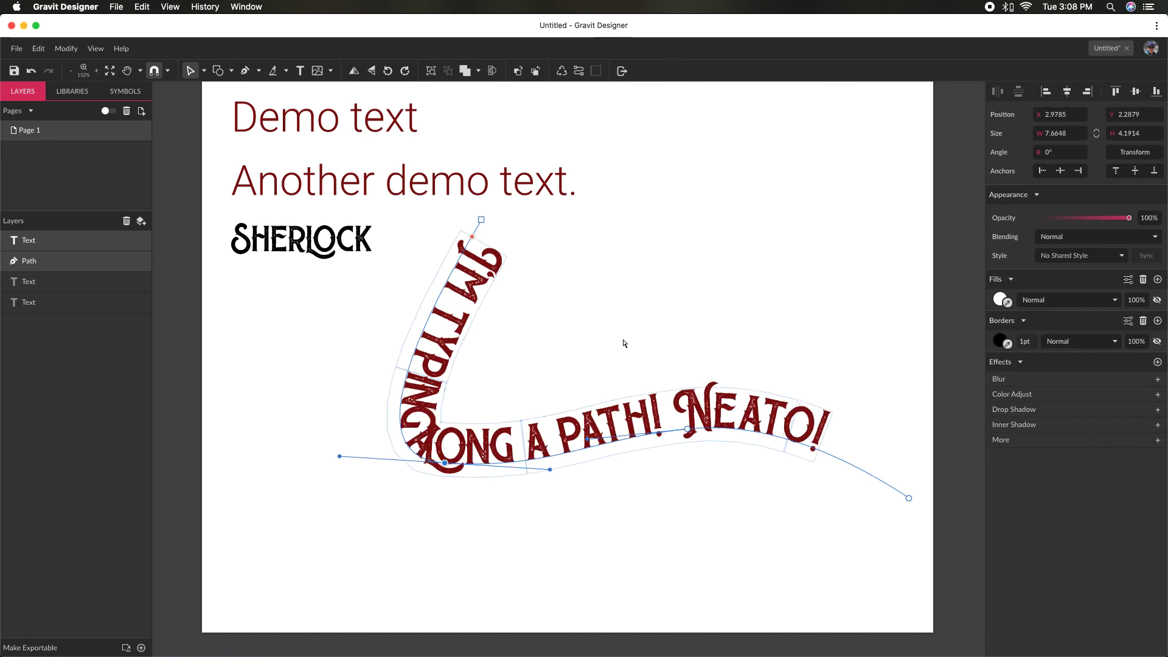